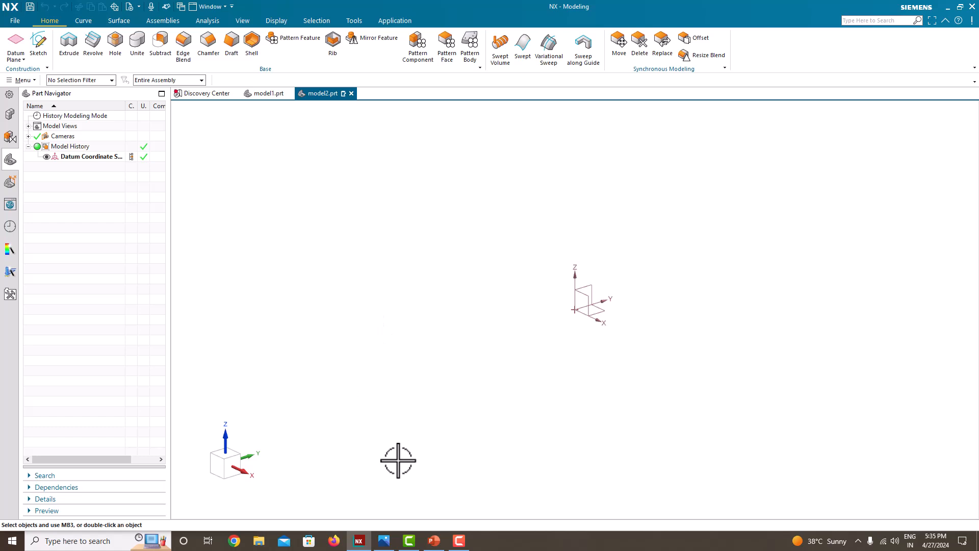
Step: Open the bracket drawing in Photos, snap it left and NX right, and resize both windows
{"action": "left_click", "coordinate": [384, 541]}
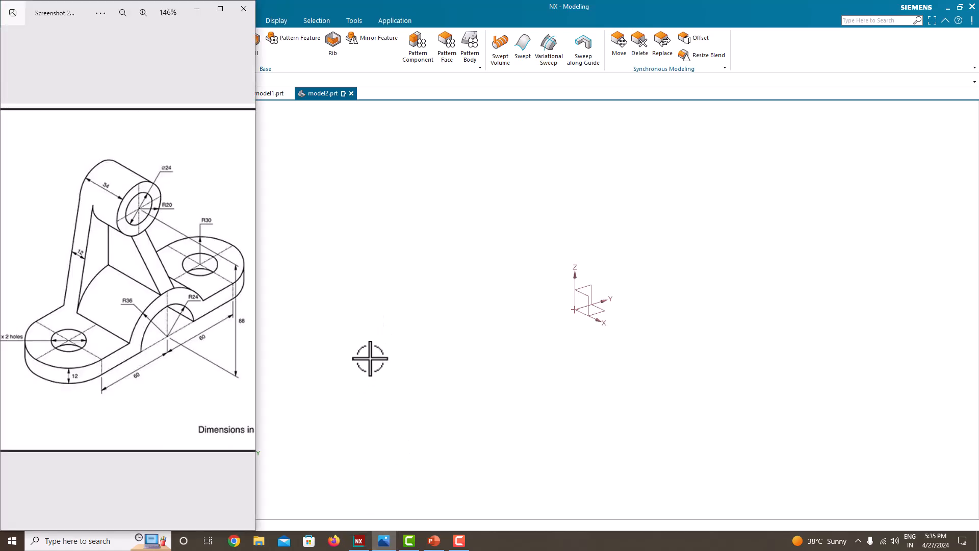
{"action": "left_click", "coordinate": [370, 358]}
{"action": "key", "text": "super+Right"}
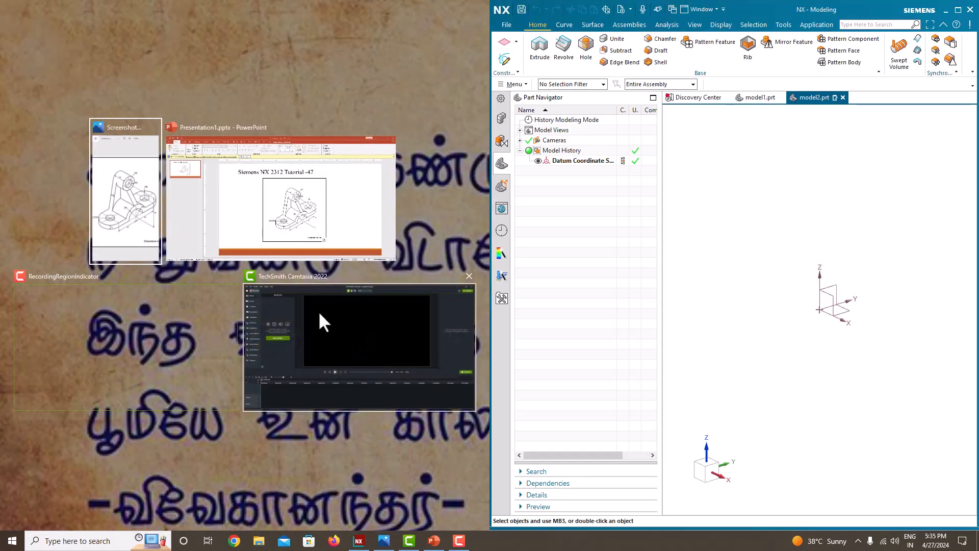
{"action": "left_click", "coordinate": [114, 203]}
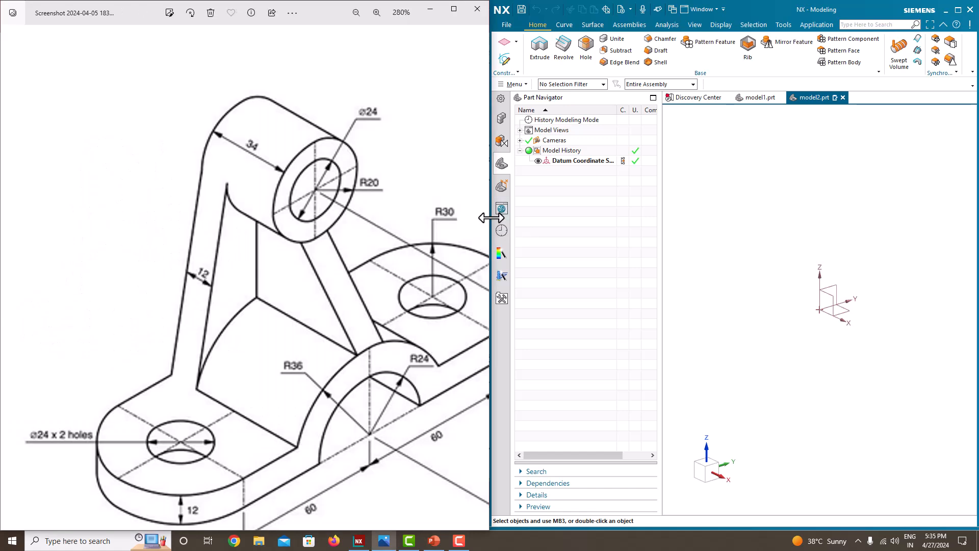
{"action": "left_click_drag", "start_coordinate": [491, 218], "coordinate": [6, 224]}
{"action": "left_click_drag", "start_coordinate": [490, 243], "coordinate": [251, 233]}
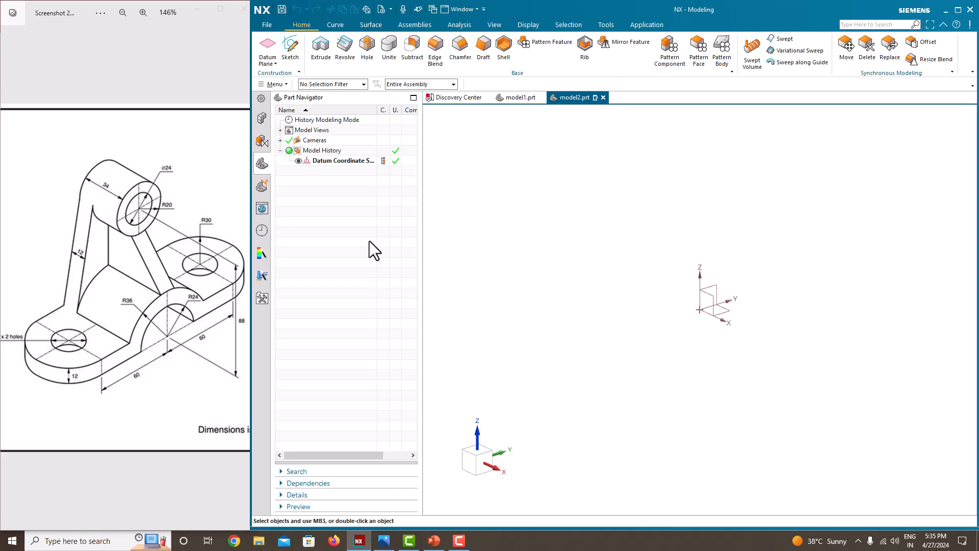
Step: Pan and zoom the reference drawing to 146% so the bracket is centred
{"action": "mouse_move", "coordinate": [178, 274]}
{"action": "left_mouse_down"}
{"action": "mouse_move", "coordinate": [135, 273]}
{"action": "mouse_move", "coordinate": [131, 297]}
{"action": "left_mouse_up"}
{"action": "scroll", "coordinate": [157, 276], "scroll_direction": "down", "scroll_amount": 1}
{"action": "scroll", "coordinate": [111, 354], "scroll_direction": "up", "scroll_amount": 2}
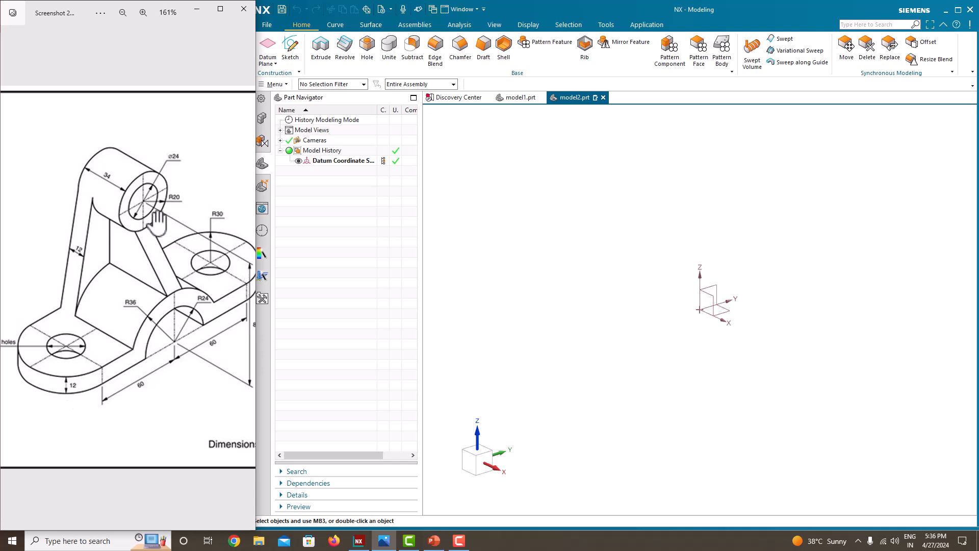
{"action": "scroll", "coordinate": [74, 376], "scroll_direction": "down", "scroll_amount": 2}
{"action": "scroll", "coordinate": [200, 276], "scroll_direction": "up", "scroll_amount": 1}
Step: Create Sketch (1) on the Front datum plane, viewed flat with X horizontal and Z up
{"action": "left_click", "coordinate": [298, 45]}
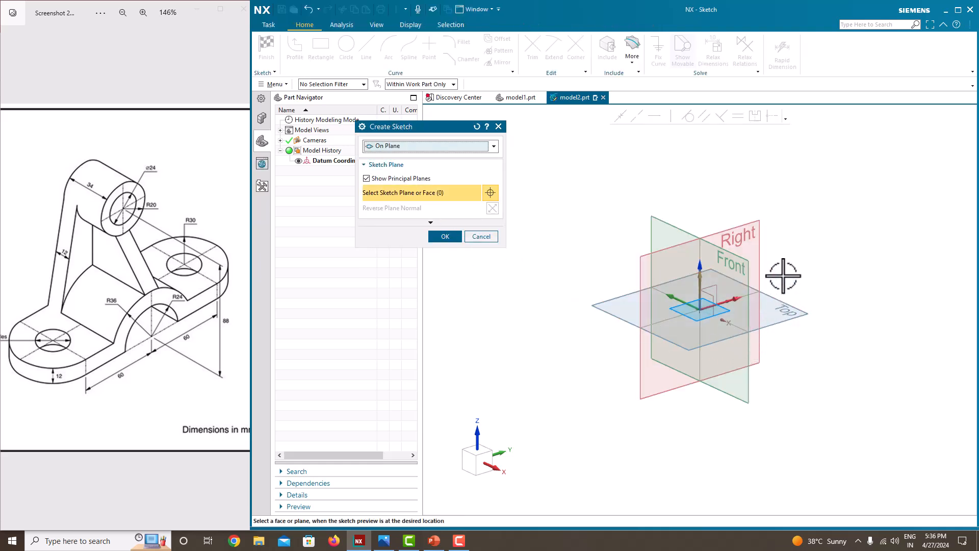
{"action": "left_click", "coordinate": [739, 245]}
{"action": "left_click", "coordinate": [438, 236]}
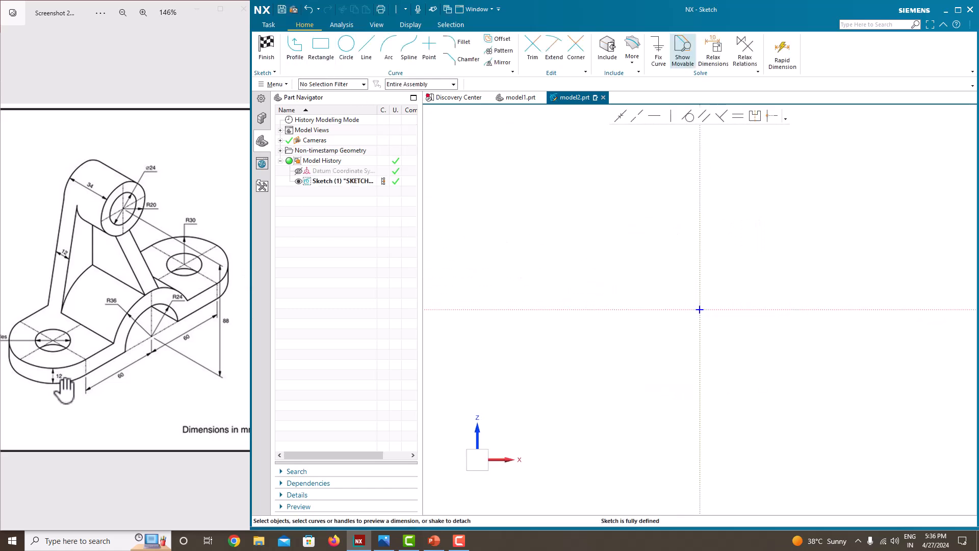
{"action": "scroll", "coordinate": [81, 370], "scroll_direction": "down", "scroll_amount": 2}
{"action": "scroll", "coordinate": [165, 283], "scroll_direction": "up", "scroll_amount": 2}
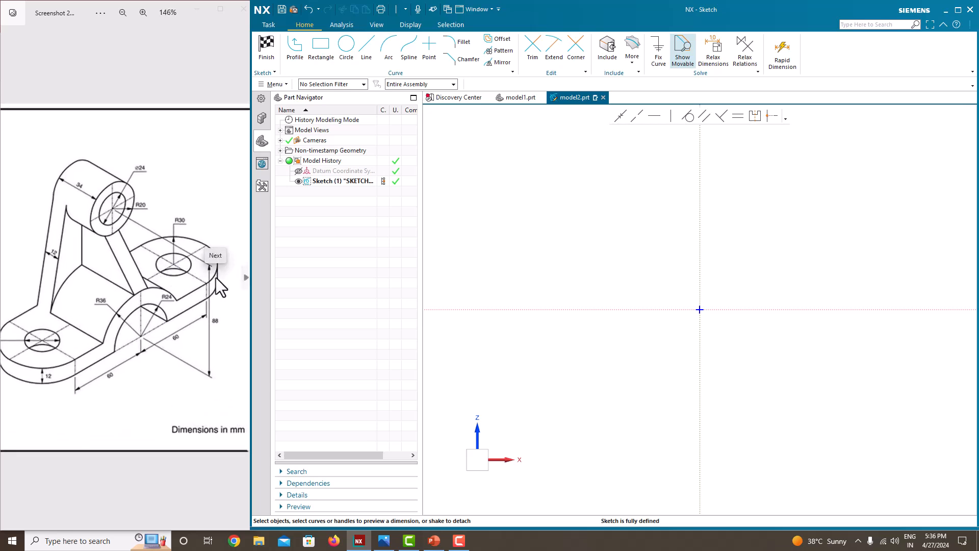
Step: Draw a horizontal line along the X axis and dimension it to 180, scaling the sketch
{"action": "left_click", "coordinate": [297, 50]}
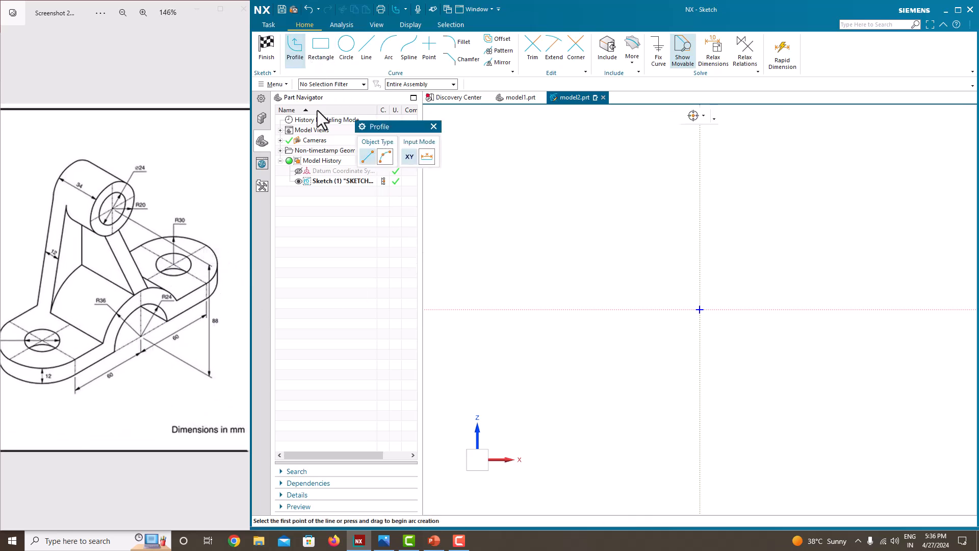
{"action": "left_click", "coordinate": [519, 309]}
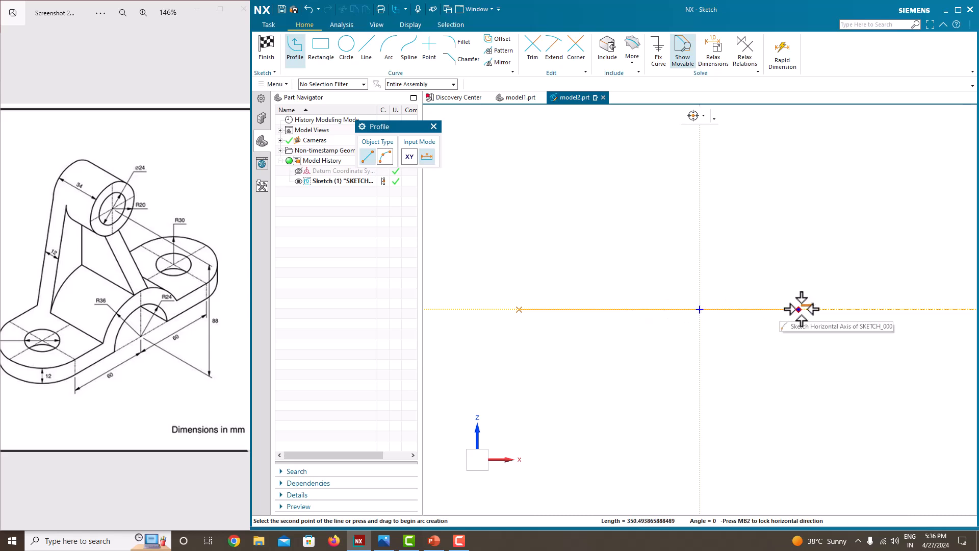
{"action": "left_click", "coordinate": [839, 309]}
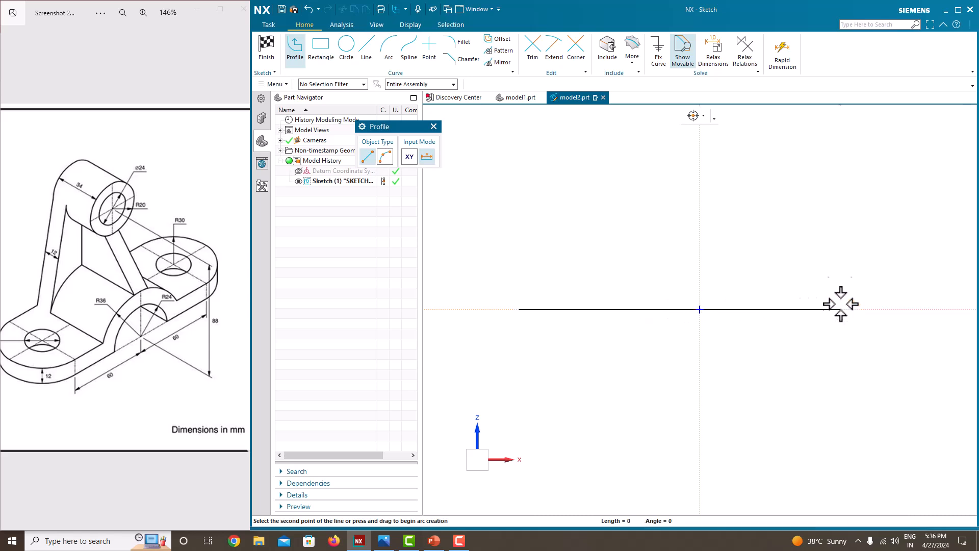
{"action": "key", "text": "Escape"}
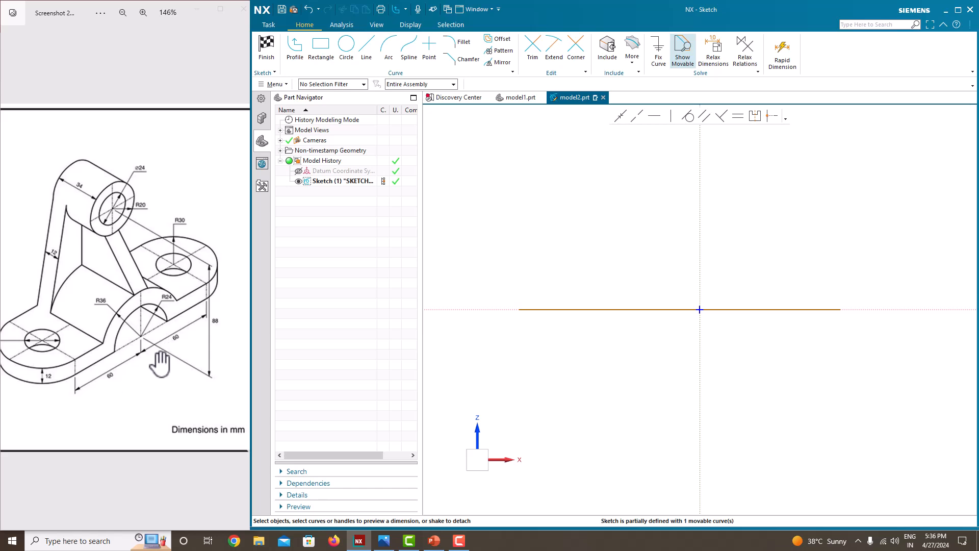
{"action": "left_click", "coordinate": [577, 310]}
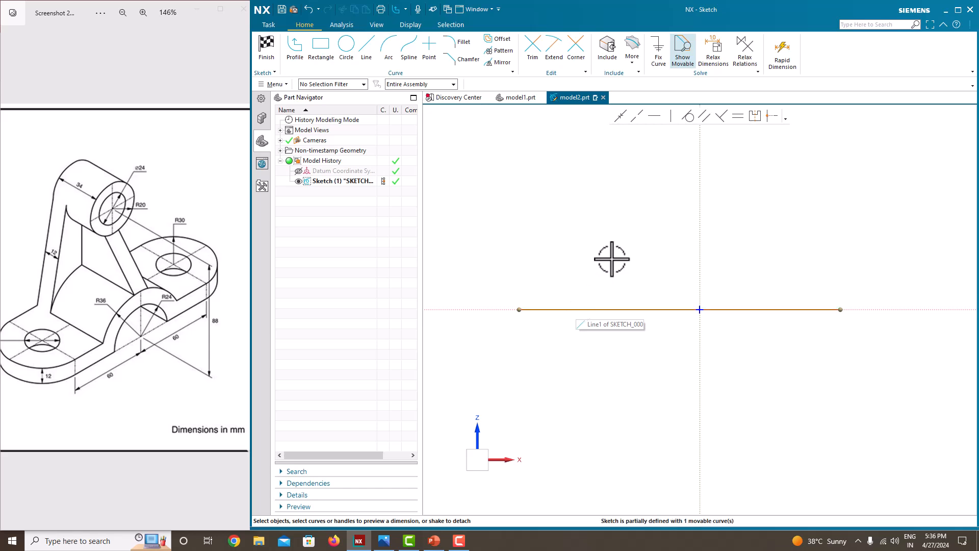
{"action": "left_click", "coordinate": [674, 331]}
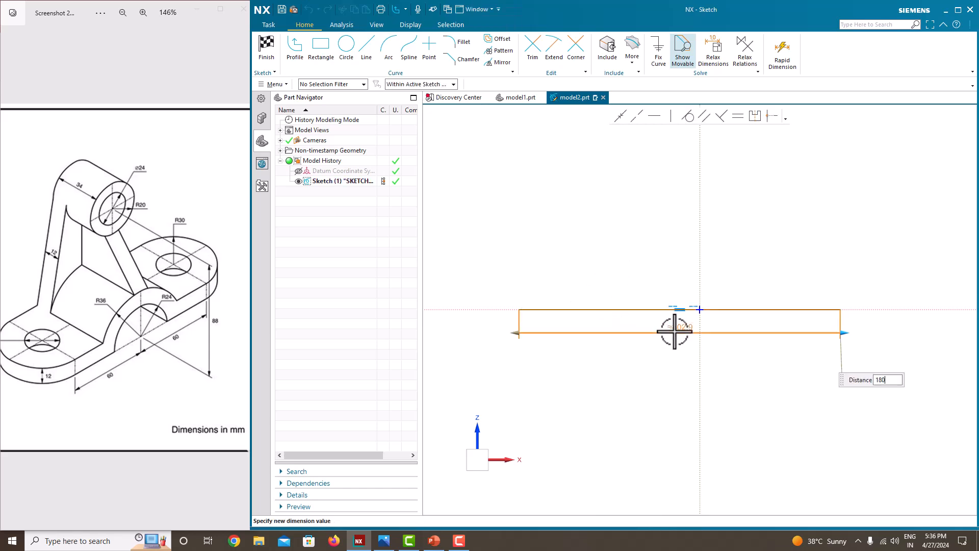
{"action": "key", "text": "Return"}
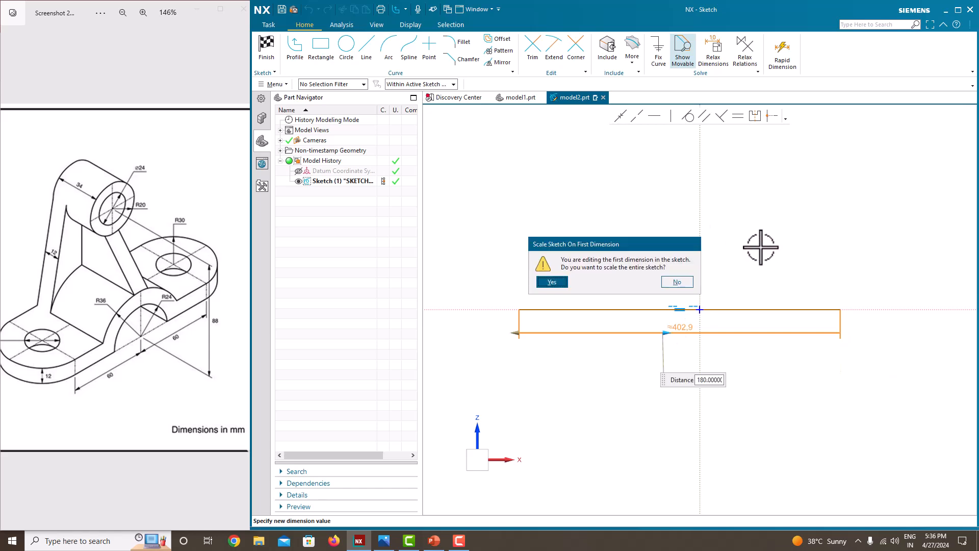
{"action": "left_click", "coordinate": [552, 282]}
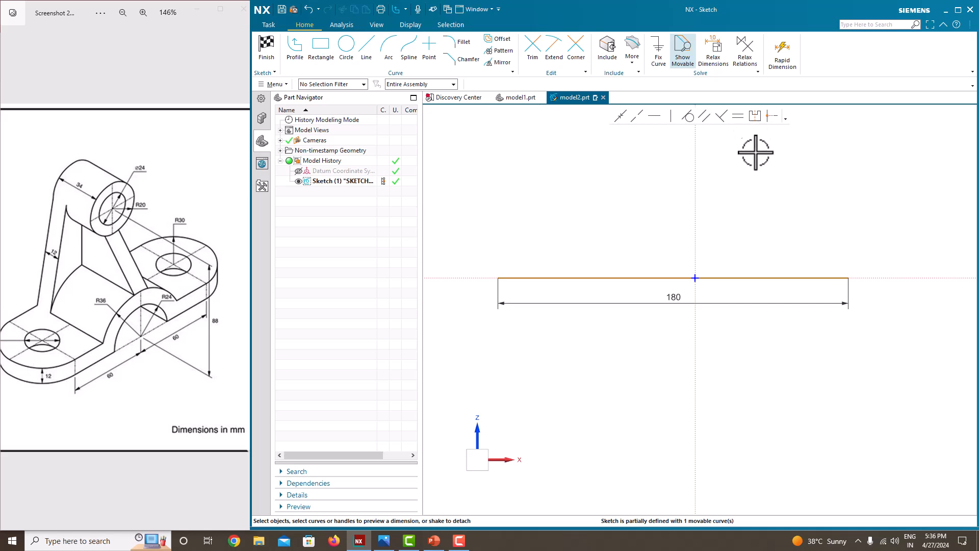
Step: Make the 180 line symmetric about the vertical axis
{"action": "left_click", "coordinate": [755, 116]}
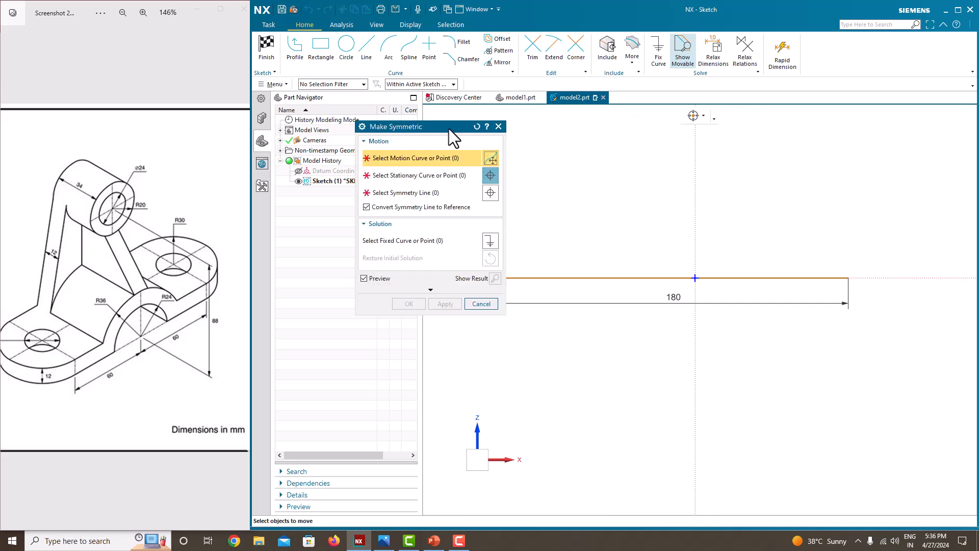
{"action": "left_click_drag", "start_coordinate": [448, 129], "coordinate": [336, 112]}
{"action": "left_click", "coordinate": [498, 278]}
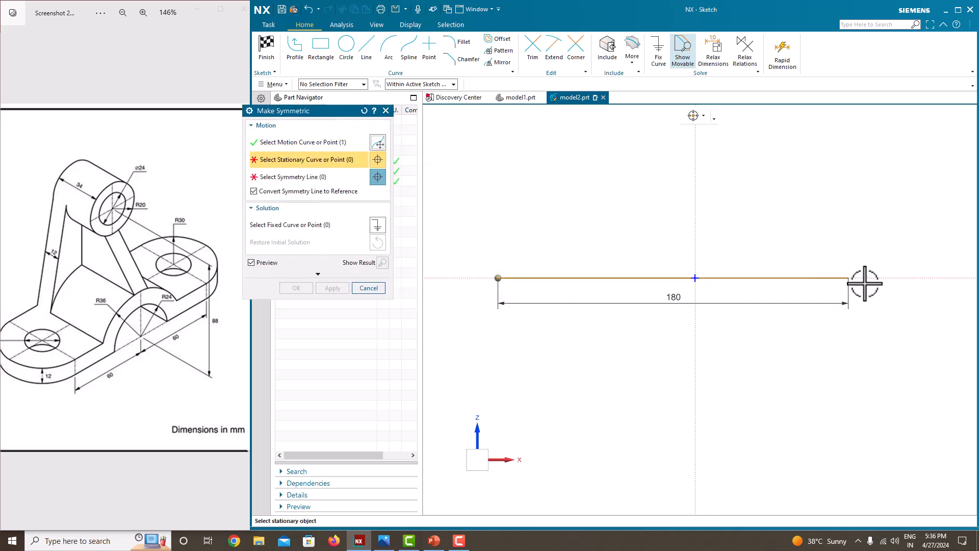
{"action": "left_click", "coordinate": [847, 277]}
{"action": "left_click", "coordinate": [697, 203]}
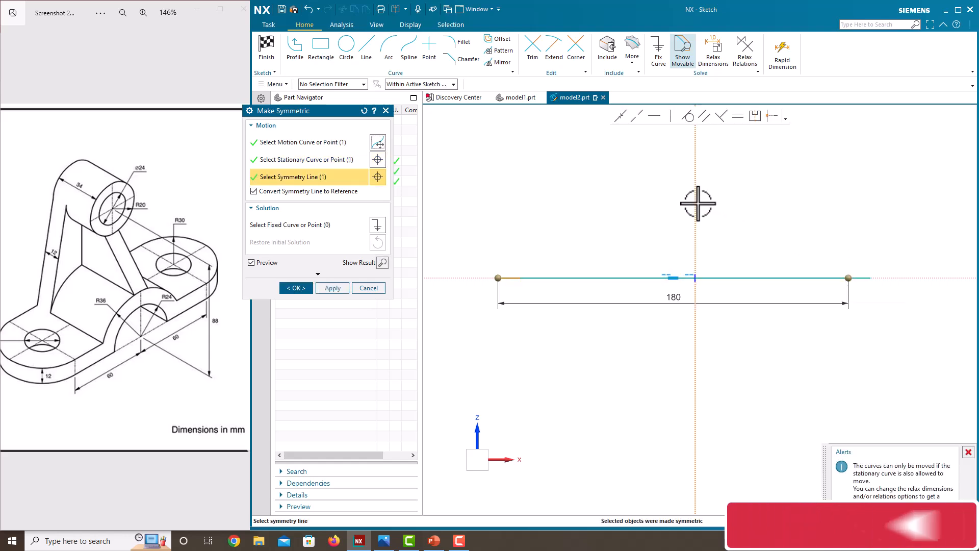
{"action": "left_click", "coordinate": [299, 287]}
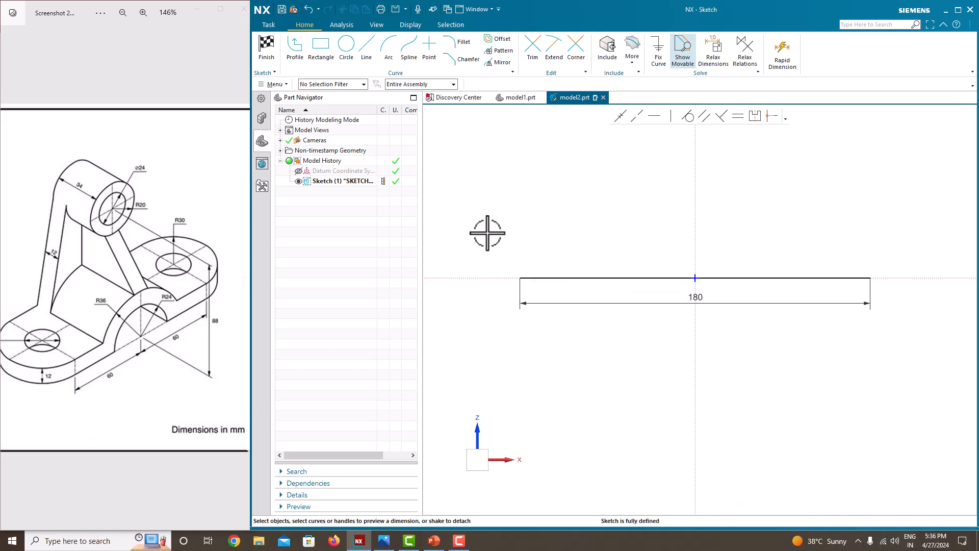
Step: Offset the 180 line by 12 to create a parallel top edge
{"action": "left_click", "coordinate": [493, 41]}
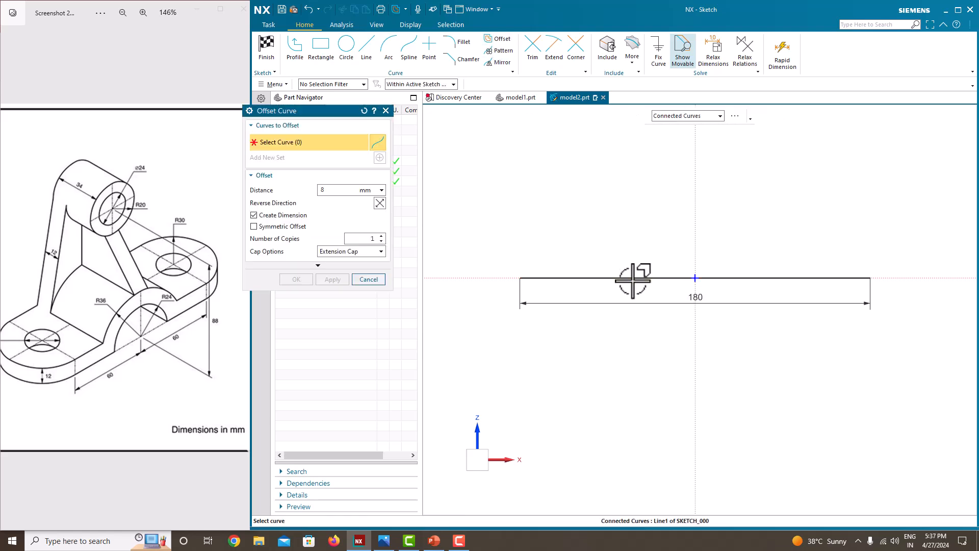
{"action": "left_click", "coordinate": [633, 279]}
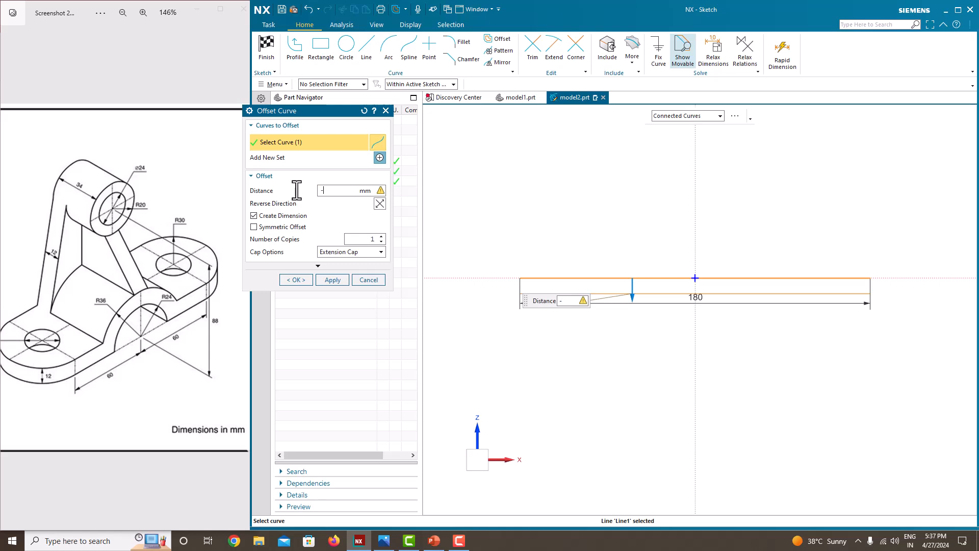
{"action": "type", "text": "-12"}
{"action": "key", "text": "Return"}
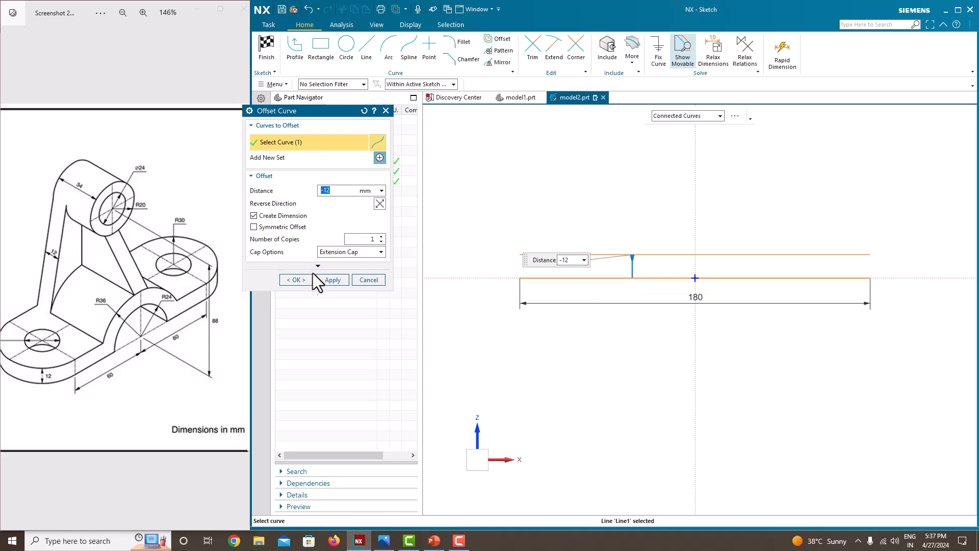
{"action": "left_click", "coordinate": [300, 280]}
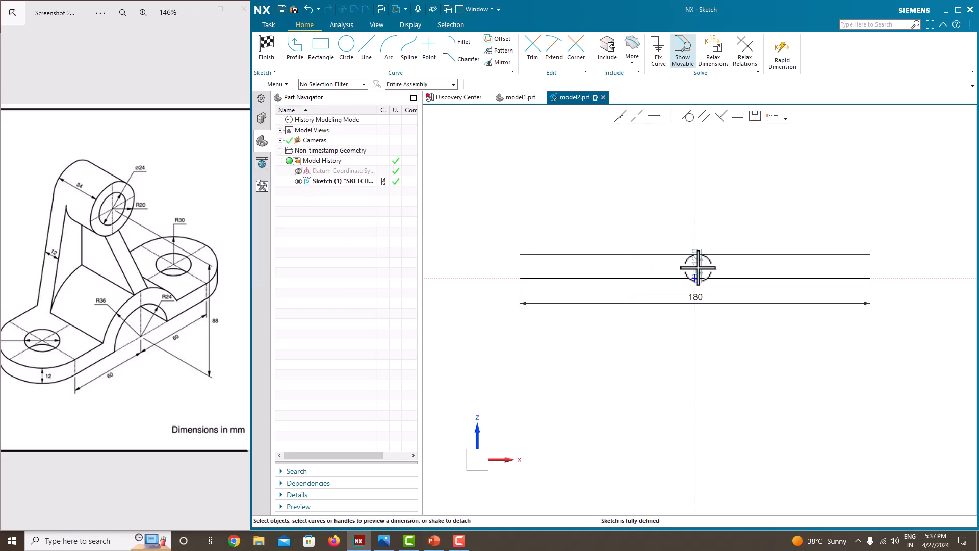
{"action": "scroll", "coordinate": [694, 267], "scroll_direction": "up", "scroll_amount": 1}
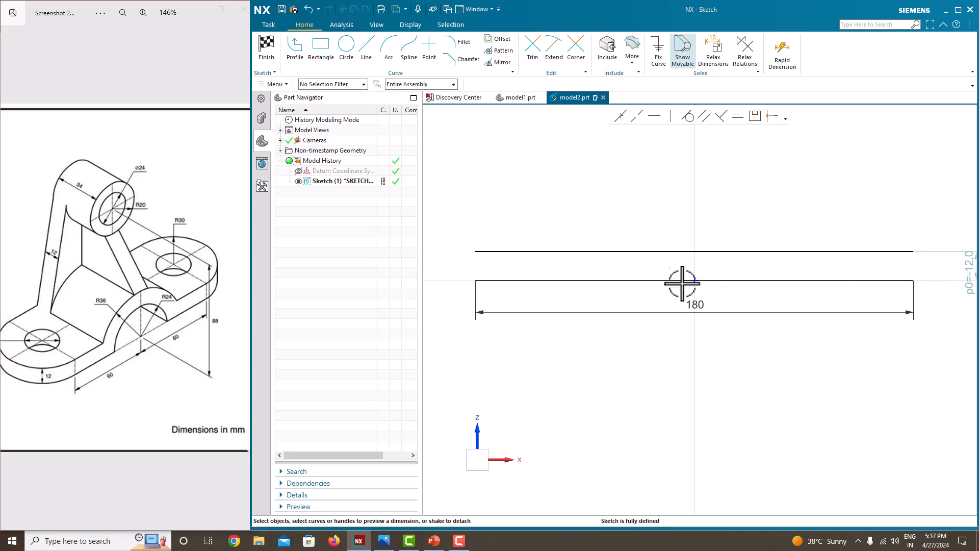
{"action": "scroll", "coordinate": [663, 280], "scroll_direction": "down", "scroll_amount": 1}
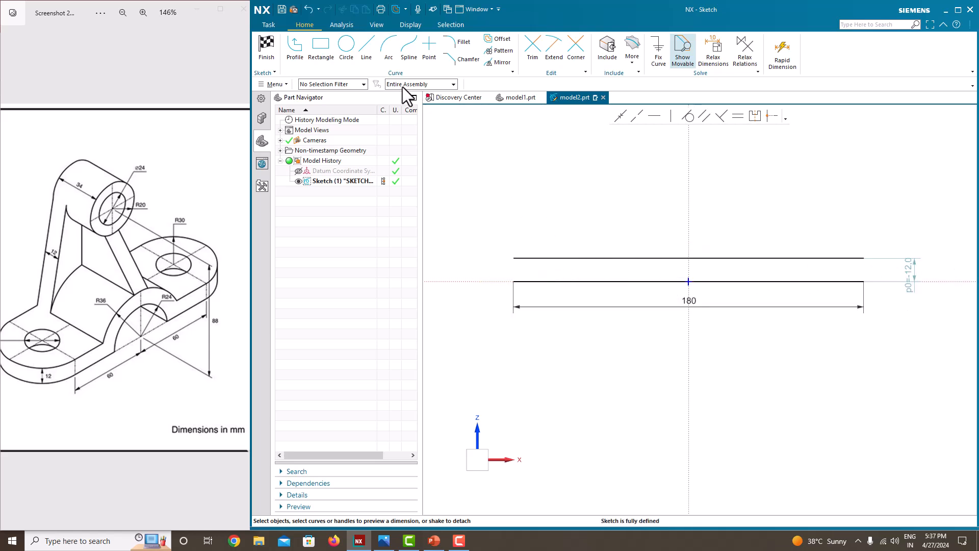
Step: Close both ends with vertical lines to form the 180 × 12 rectangle
{"action": "left_click", "coordinate": [366, 47]}
{"action": "left_click", "coordinate": [513, 258]}
{"action": "left_click", "coordinate": [513, 281]}
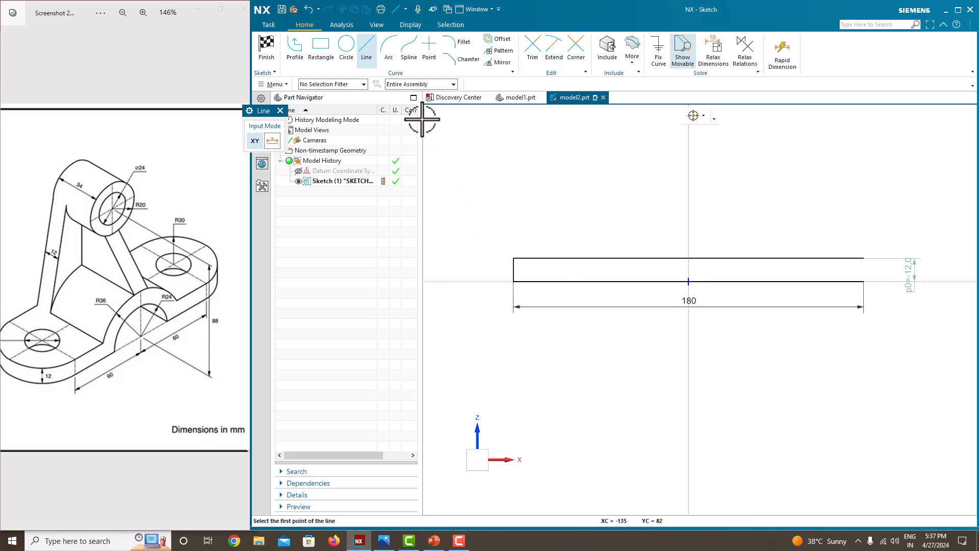
{"action": "left_click", "coordinate": [295, 47]}
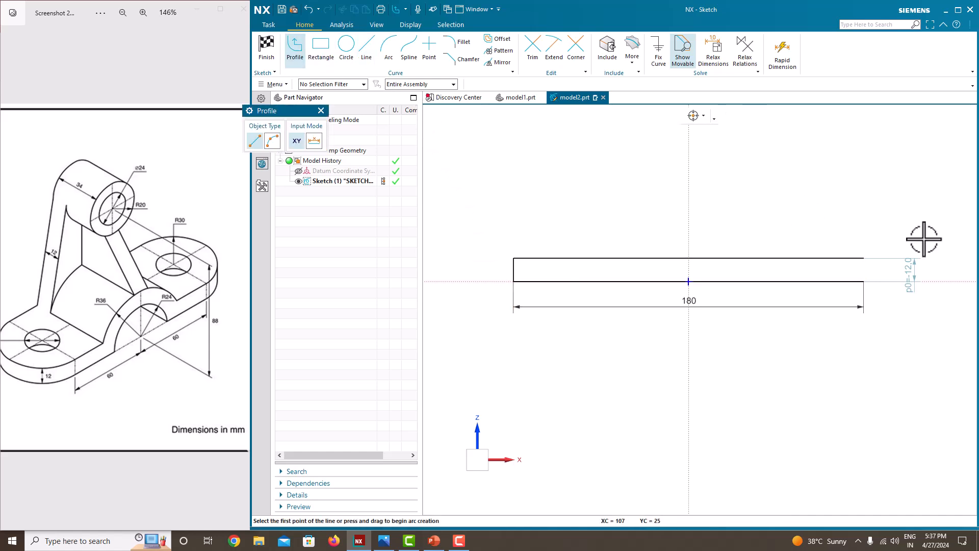
{"action": "left_click", "coordinate": [864, 258]}
{"action": "left_click", "coordinate": [863, 281]}
{"action": "middle_click", "coordinate": [874, 212]}
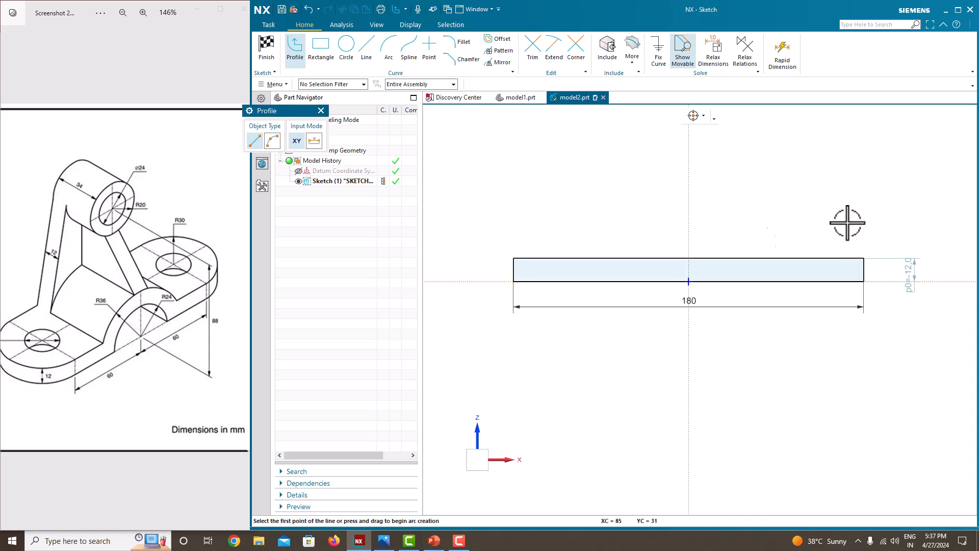
{"action": "key", "text": "Escape"}
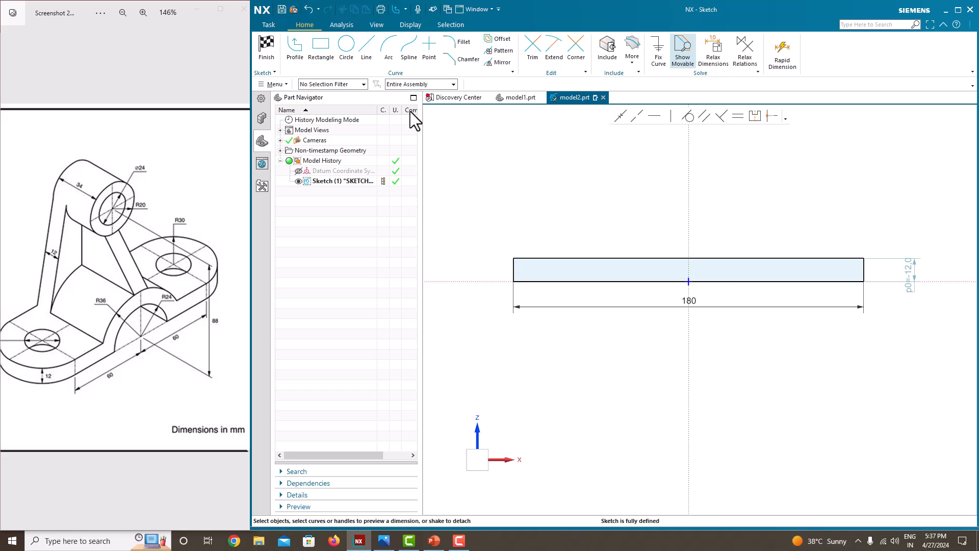
Step: Draw an R24 semicircular arc centred on the bottom edge's midpoint
{"action": "left_click", "coordinate": [389, 49]}
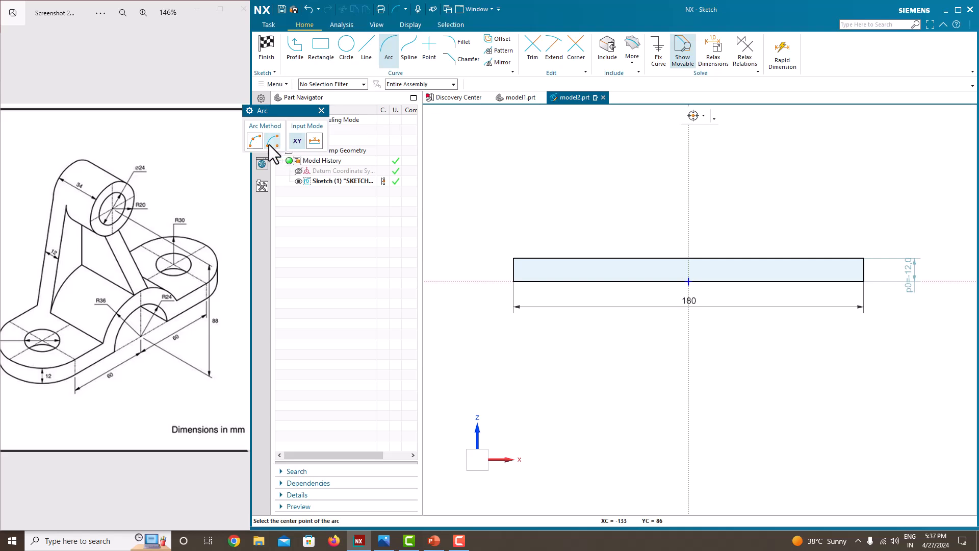
{"action": "left_click", "coordinate": [688, 281]}
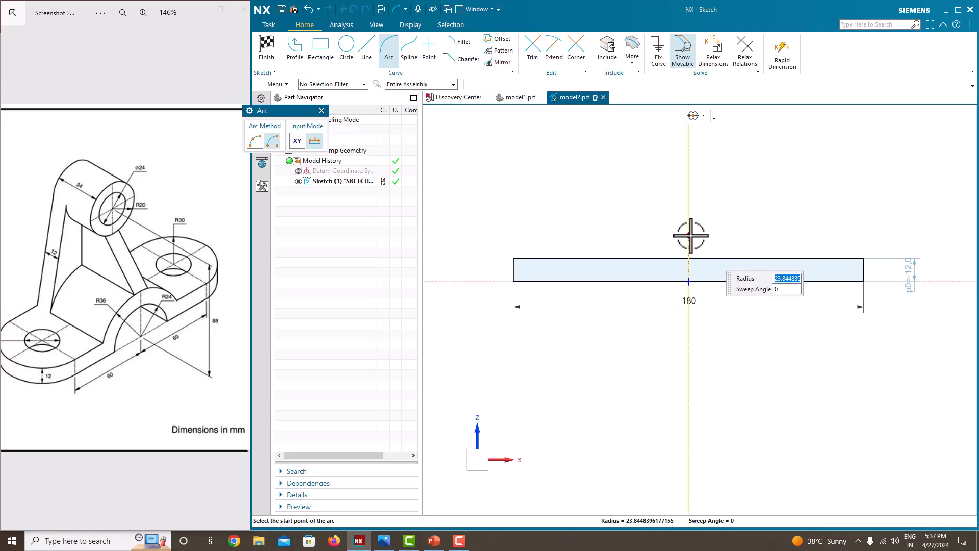
{"action": "key", "text": "Tab"}
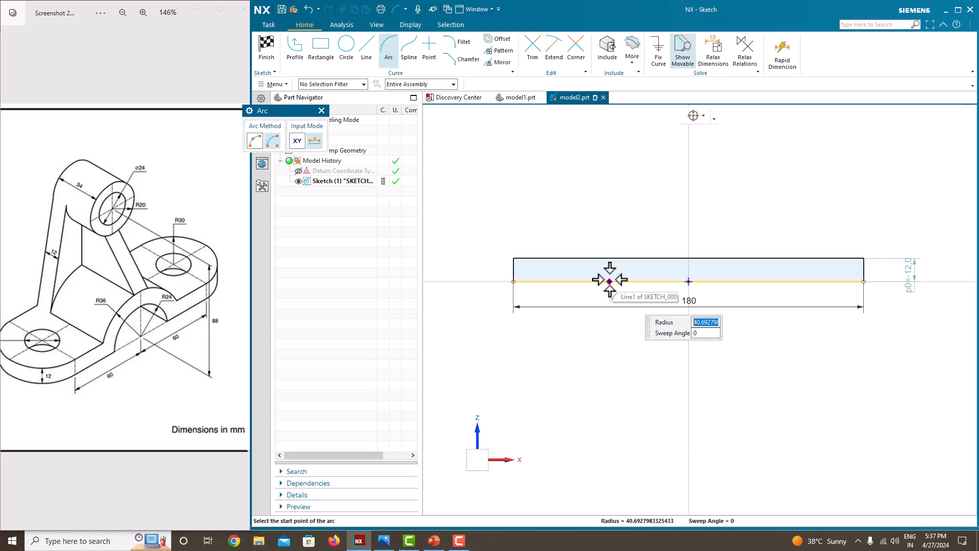
{"action": "type", "text": "24"}
{"action": "key", "text": "Tab"}
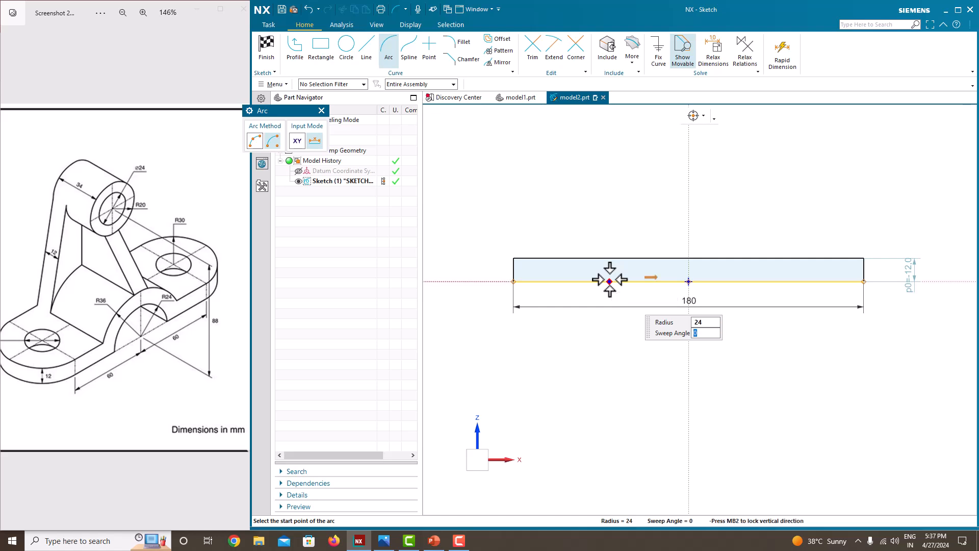
{"action": "left_click", "coordinate": [643, 280]}
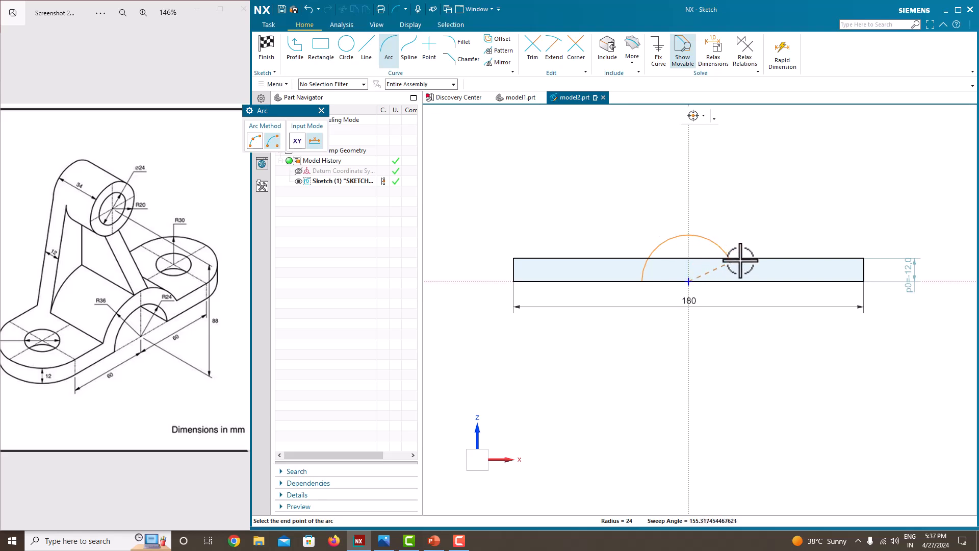
{"action": "left_click", "coordinate": [743, 282]}
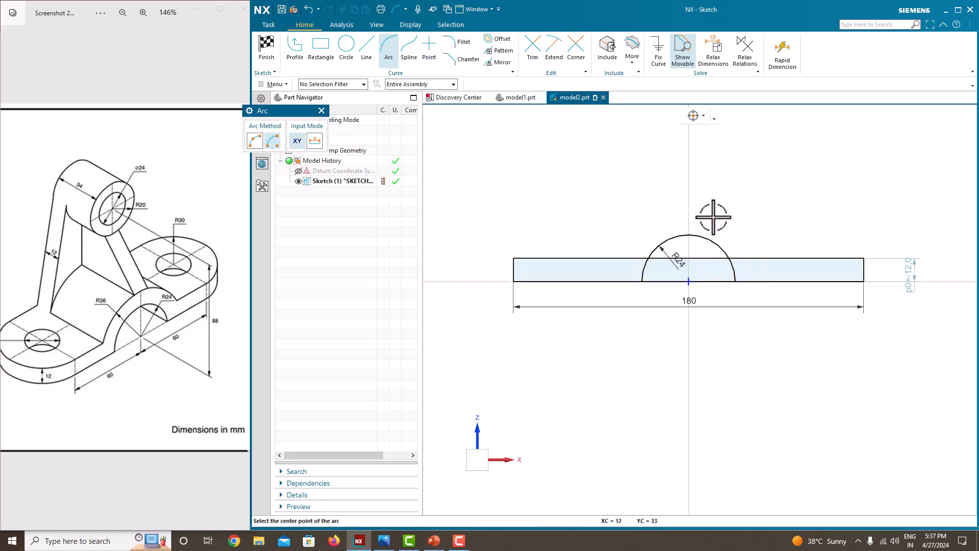
{"action": "key", "text": "Escape"}
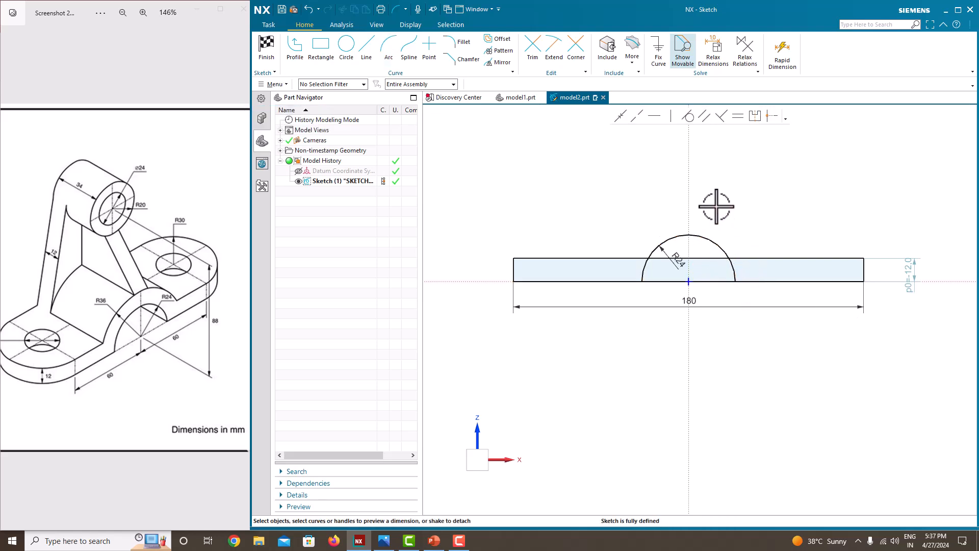
Step: Draw a concentric R36 semicircle and move its radius label to the arc's top
{"action": "left_click", "coordinate": [389, 51]}
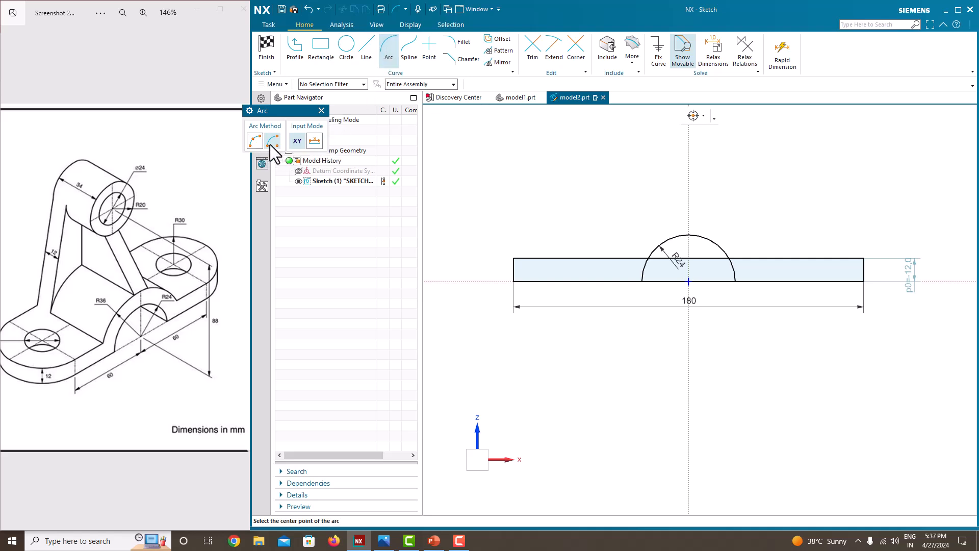
{"action": "left_click", "coordinate": [688, 281]}
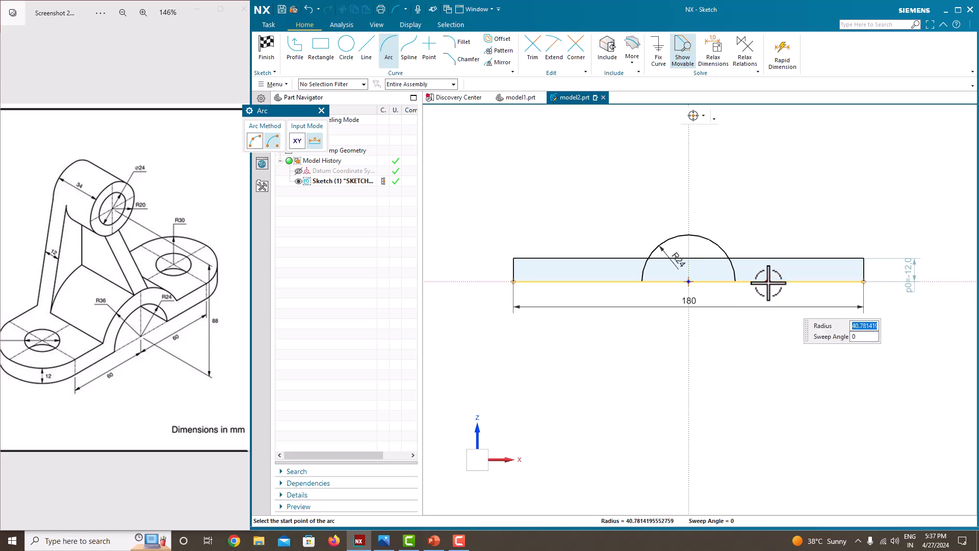
{"action": "type", "text": "6"}
{"action": "key", "text": "Tab"}
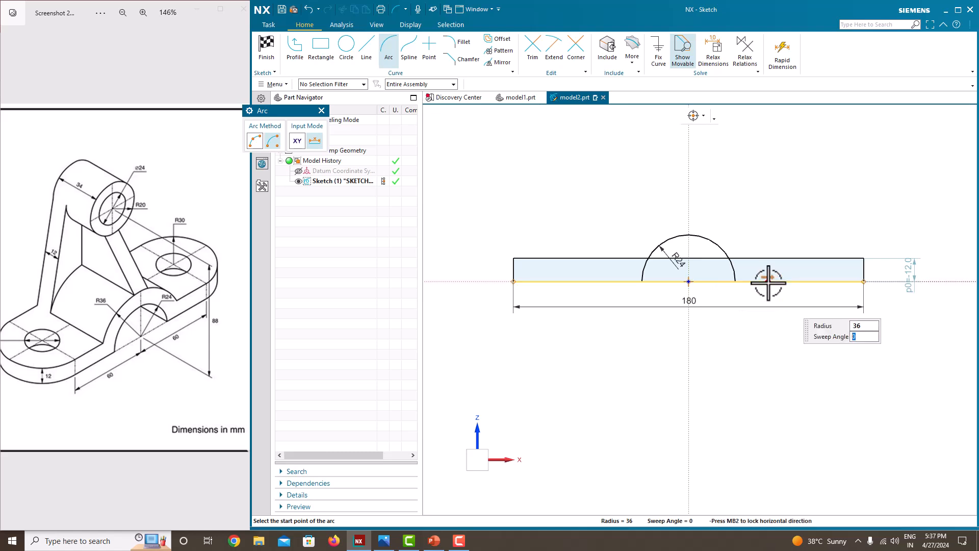
{"action": "left_click", "coordinate": [775, 283]}
{"action": "left_click", "coordinate": [779, 281]}
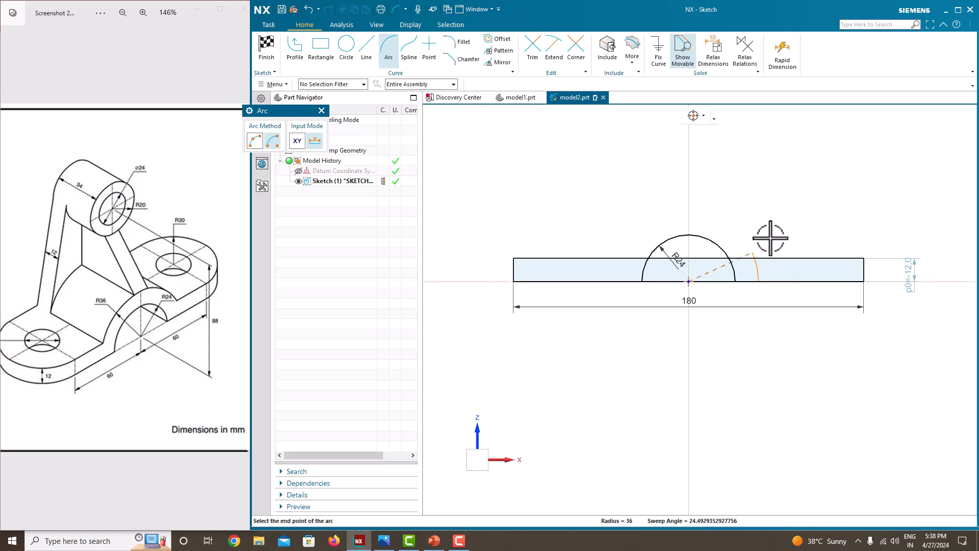
{"action": "left_click", "coordinate": [606, 281]}
{"action": "key", "text": "Escape"}
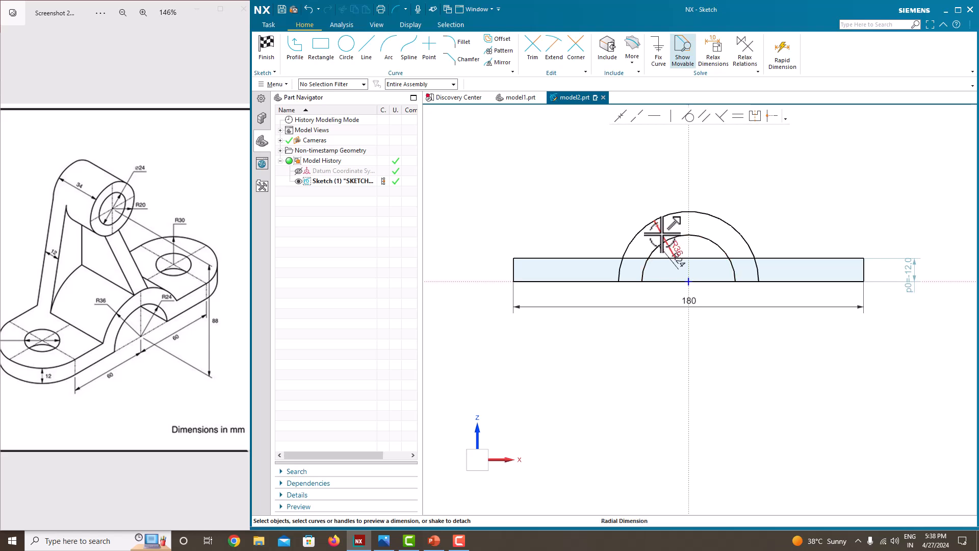
{"action": "left_click_drag", "start_coordinate": [661, 232], "coordinate": [692, 218]}
{"action": "scroll", "coordinate": [701, 214], "scroll_direction": "up", "scroll_amount": 2}
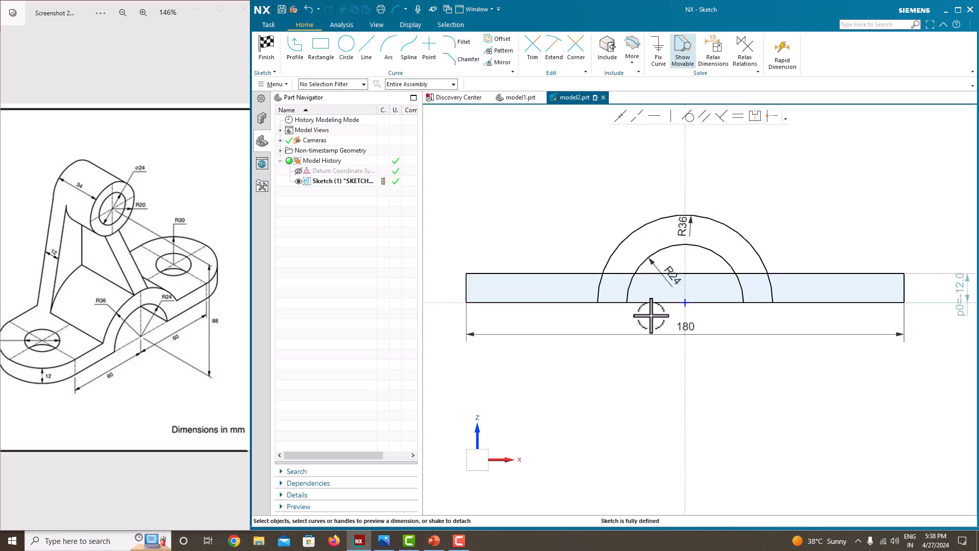
Step: Try trimming the bottom edge under the arch, then undo the trim
{"action": "left_click", "coordinate": [531, 51]}
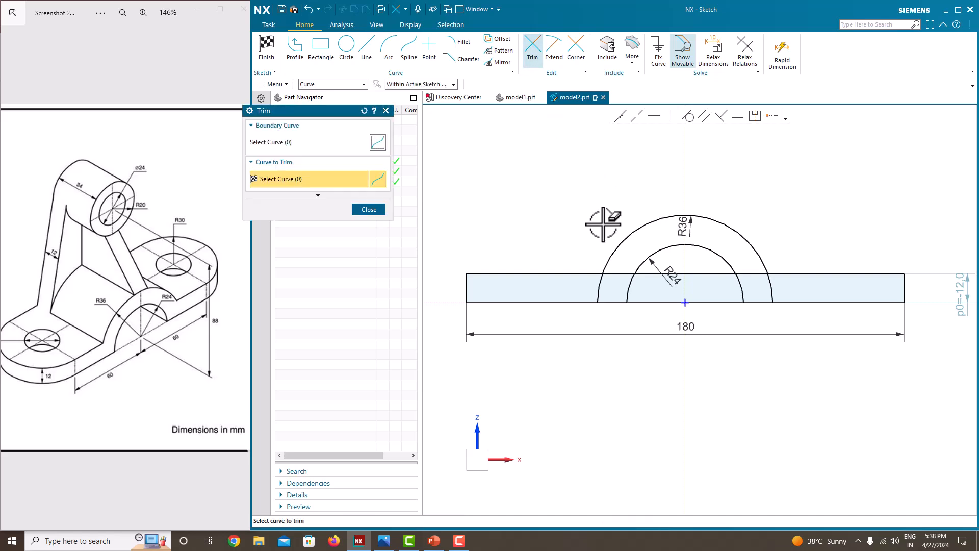
{"action": "left_click", "coordinate": [616, 273]}
{"action": "left_click", "coordinate": [615, 282]}
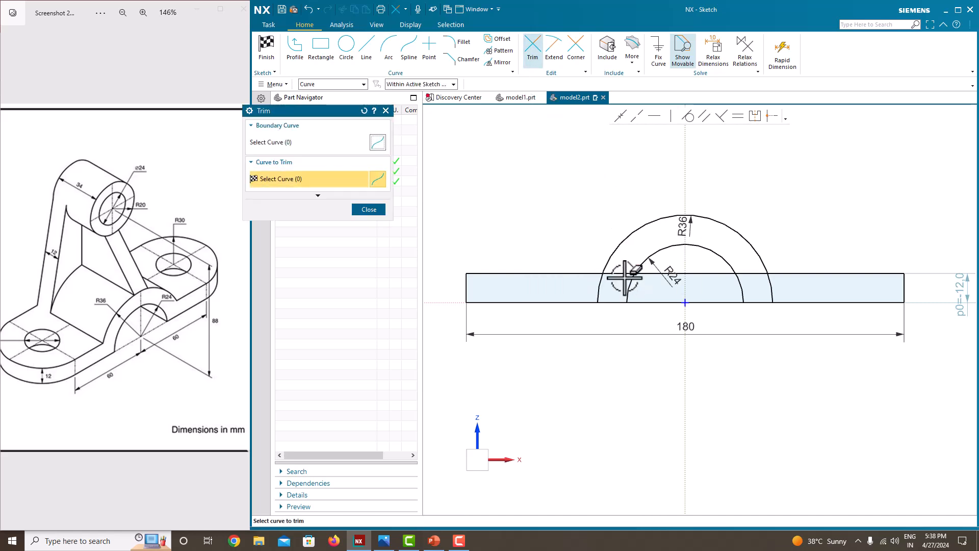
{"action": "left_click", "coordinate": [657, 302]}
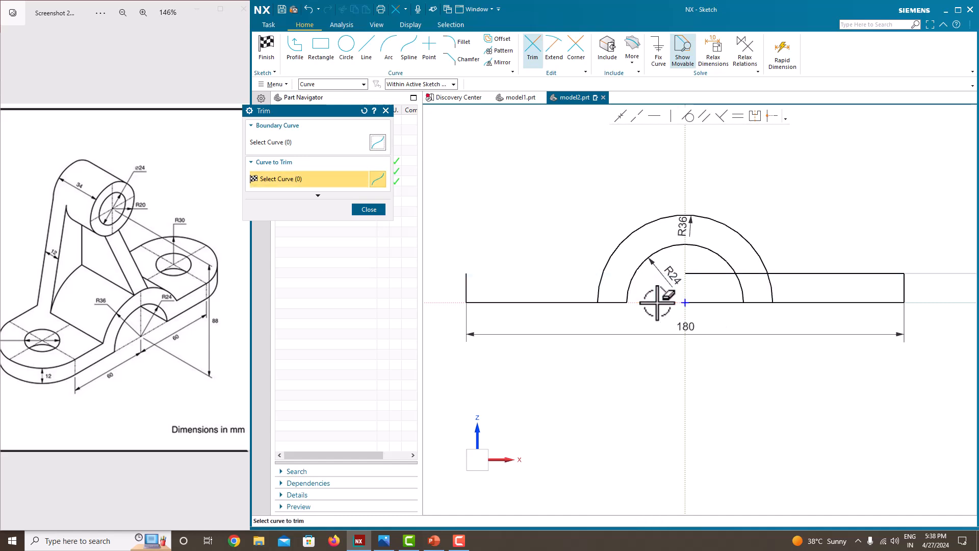
{"action": "key", "text": "ctrl+z"}
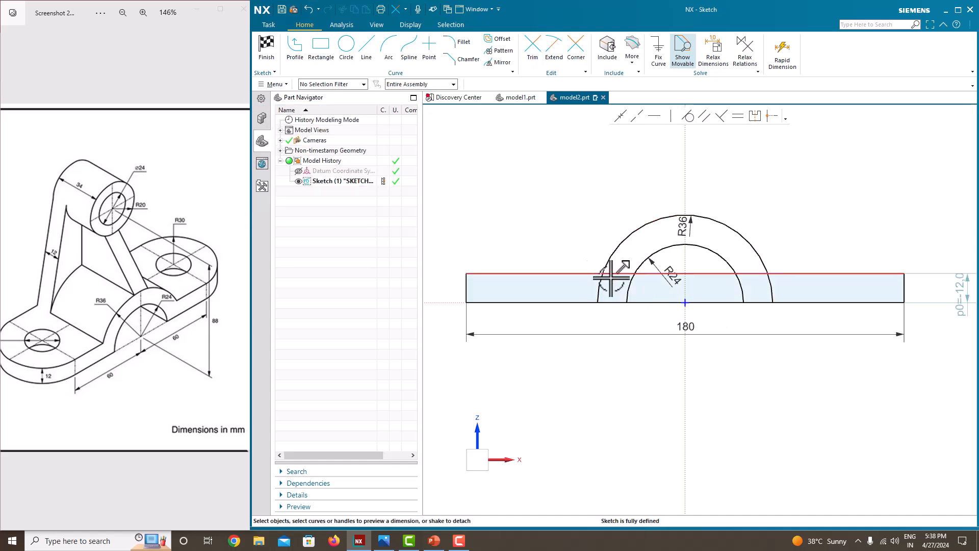
Step: Trim the bottom edge inside the inner arc and the top edge's left part, selecting the remainder
{"action": "left_click", "coordinate": [532, 47]}
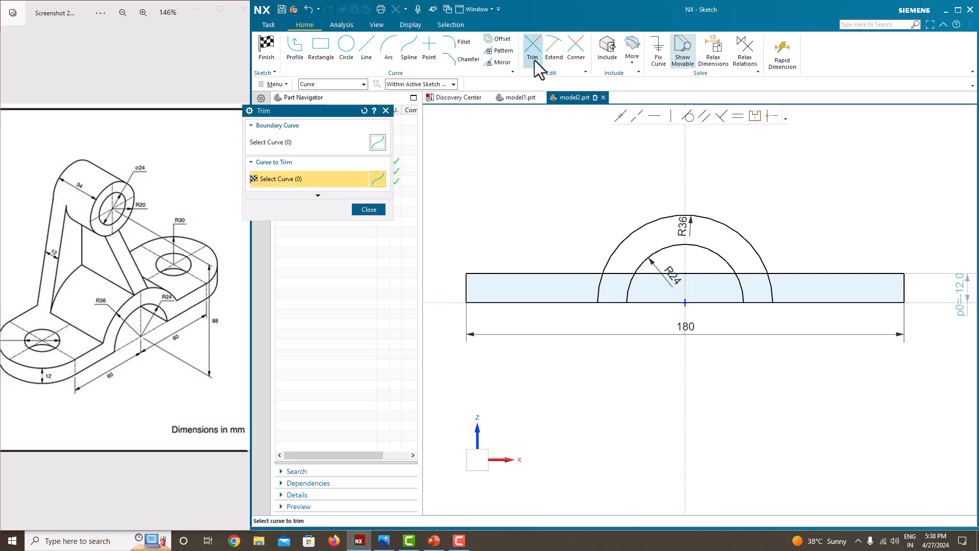
{"action": "left_click", "coordinate": [706, 270]}
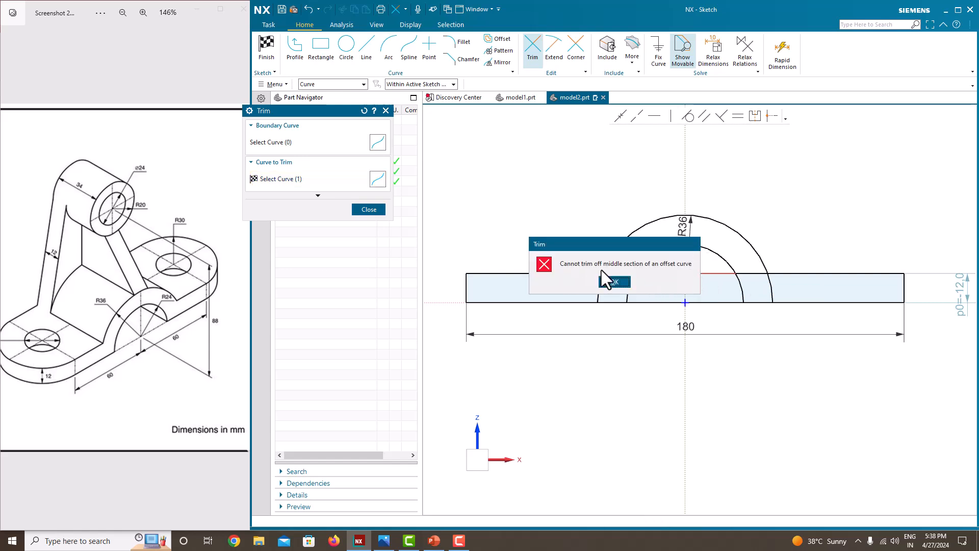
{"action": "left_click", "coordinate": [629, 281]}
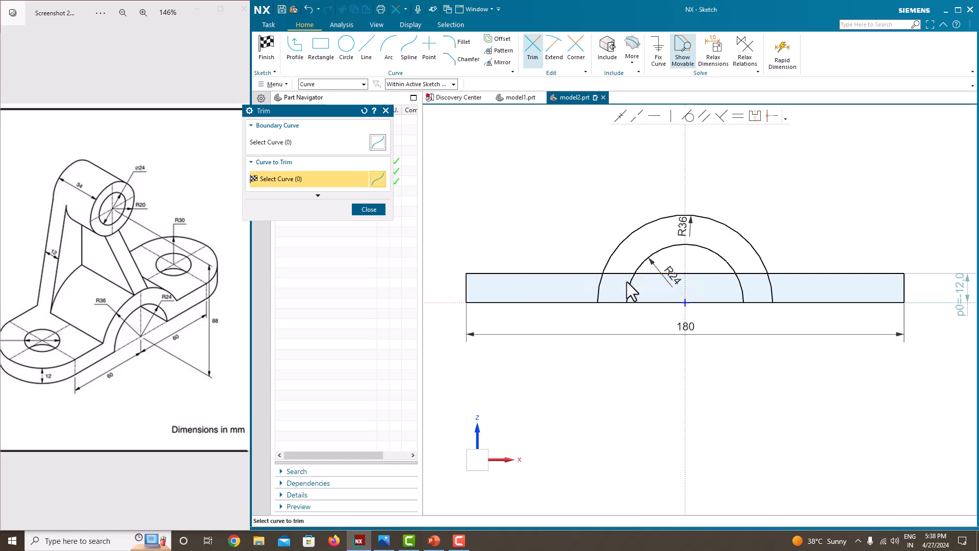
{"action": "scroll", "coordinate": [620, 274], "scroll_direction": "up", "scroll_amount": 5}
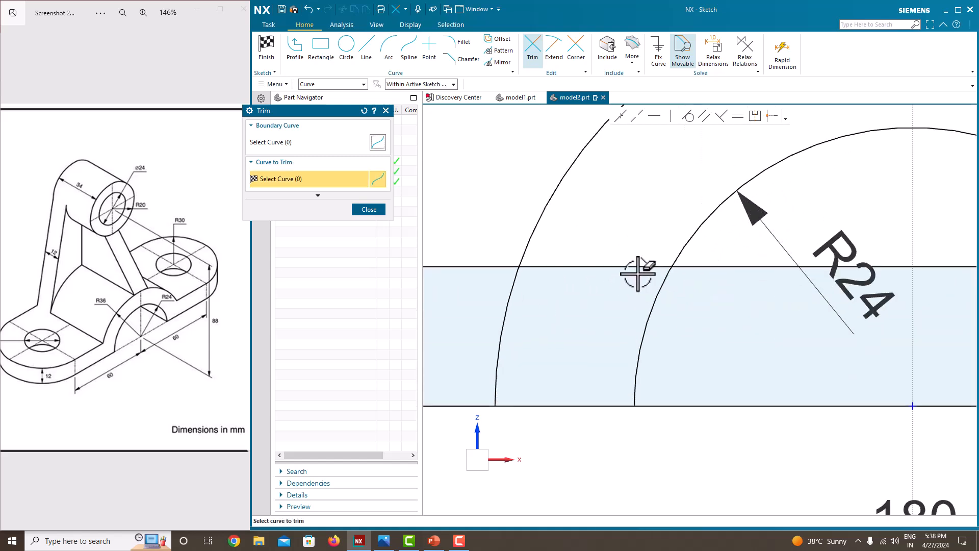
{"action": "scroll", "coordinate": [634, 258], "scroll_direction": "down", "scroll_amount": 4}
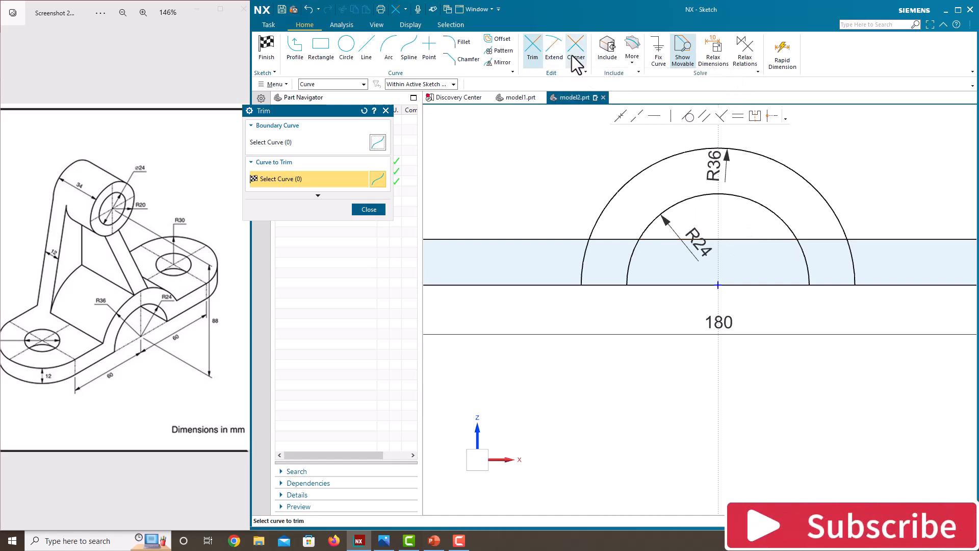
{"action": "left_click", "coordinate": [675, 287]}
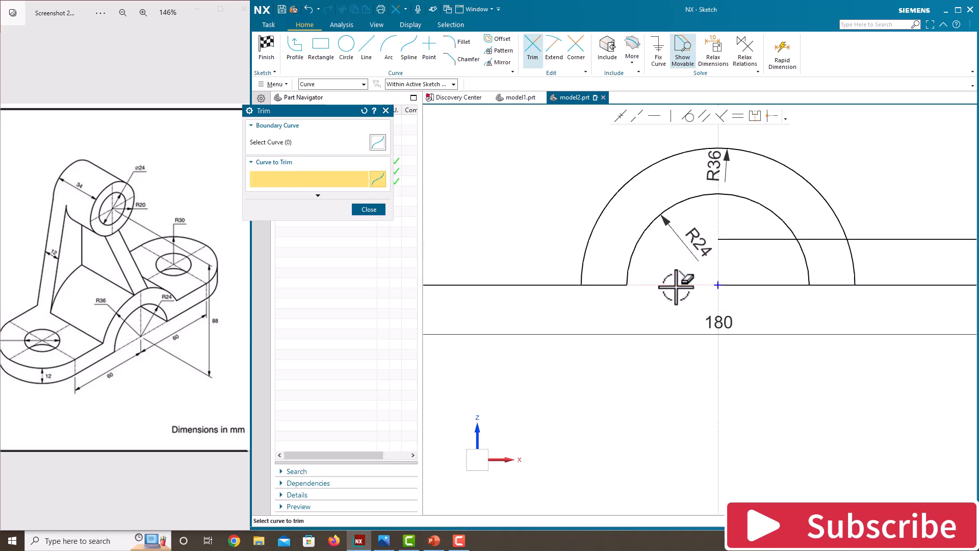
{"action": "left_click", "coordinate": [743, 284]}
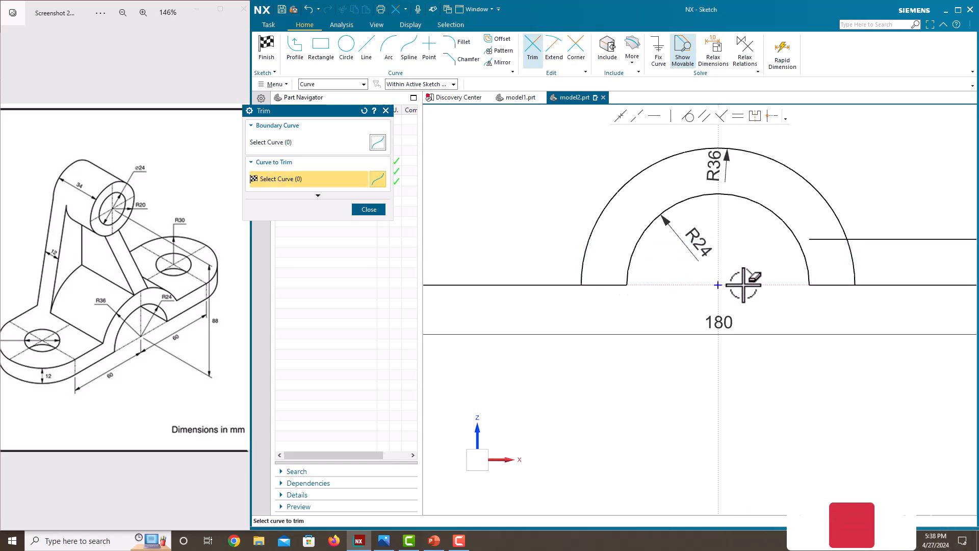
{"action": "left_click", "coordinate": [372, 209]}
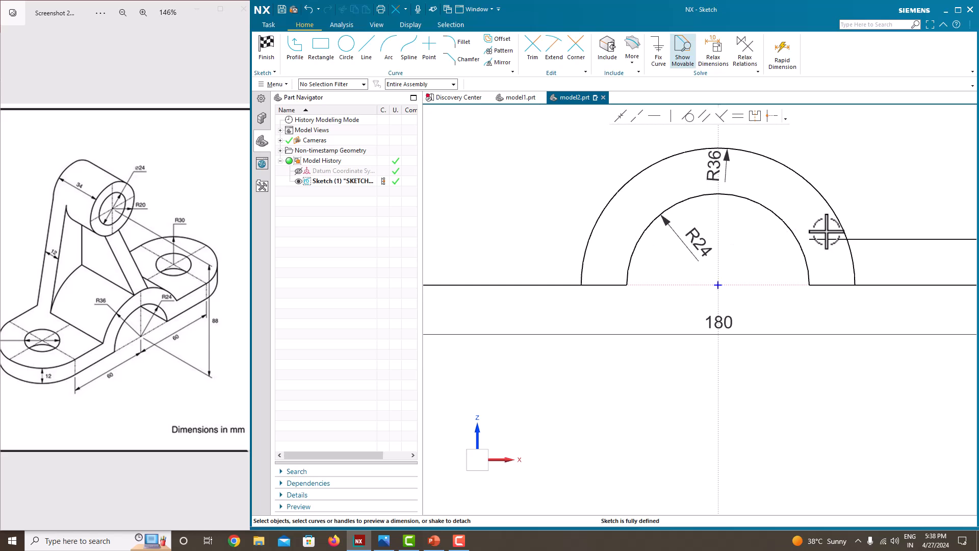
{"action": "scroll", "coordinate": [745, 233], "scroll_direction": "down", "scroll_amount": 4}
{"action": "scroll", "coordinate": [785, 234], "scroll_direction": "up", "scroll_amount": 2}
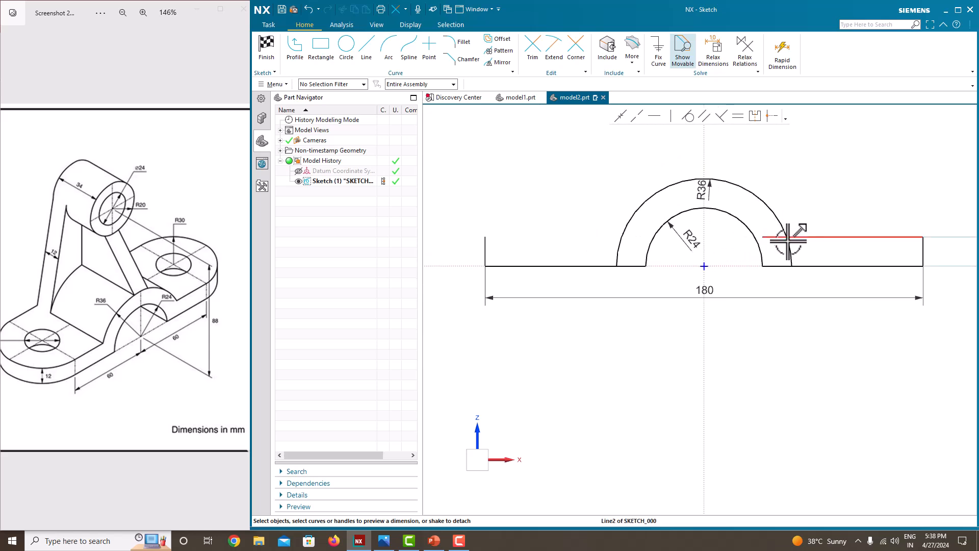
{"action": "left_click", "coordinate": [852, 237]}
Step: Delete the top edge's right part and draw a new left top edge to the centreline
{"action": "key", "text": "Delete"}
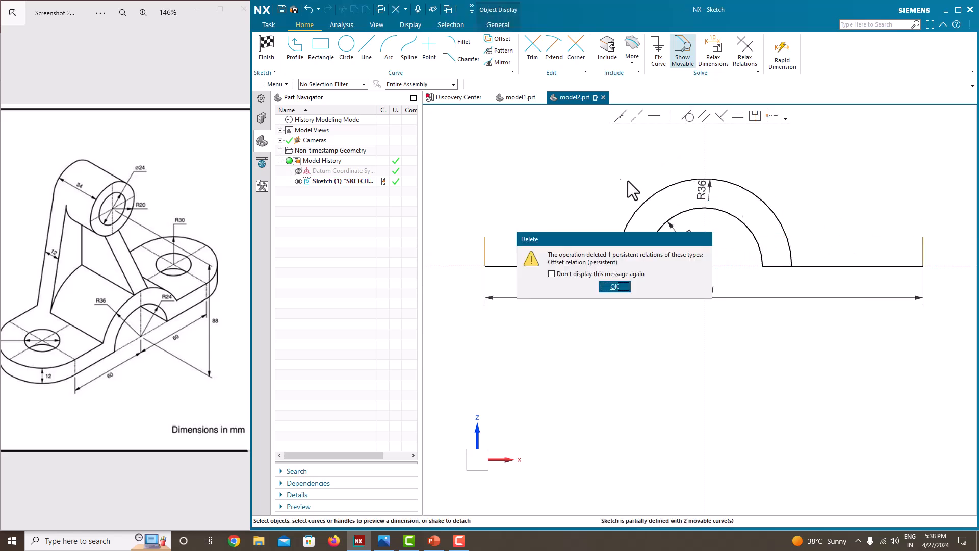
{"action": "left_click", "coordinate": [612, 287]}
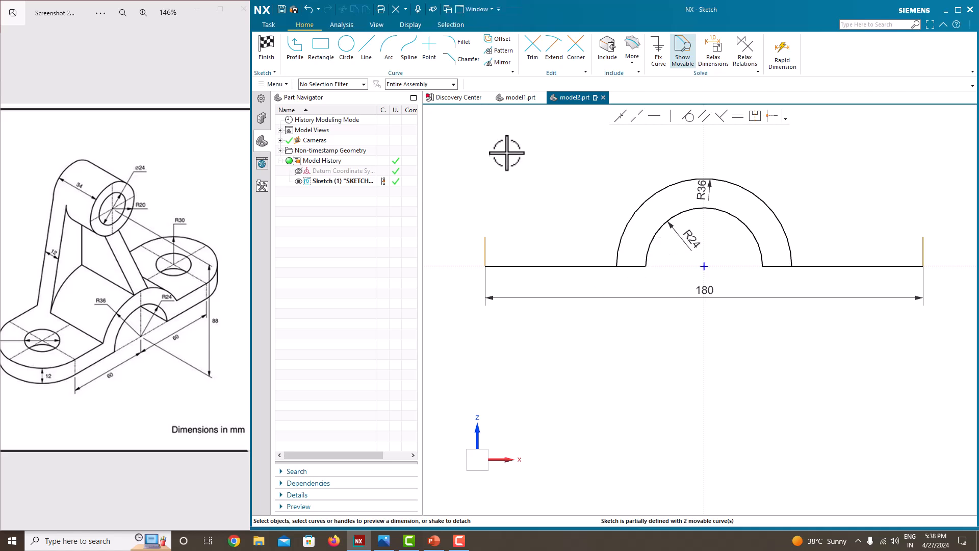
{"action": "left_click", "coordinate": [299, 61]}
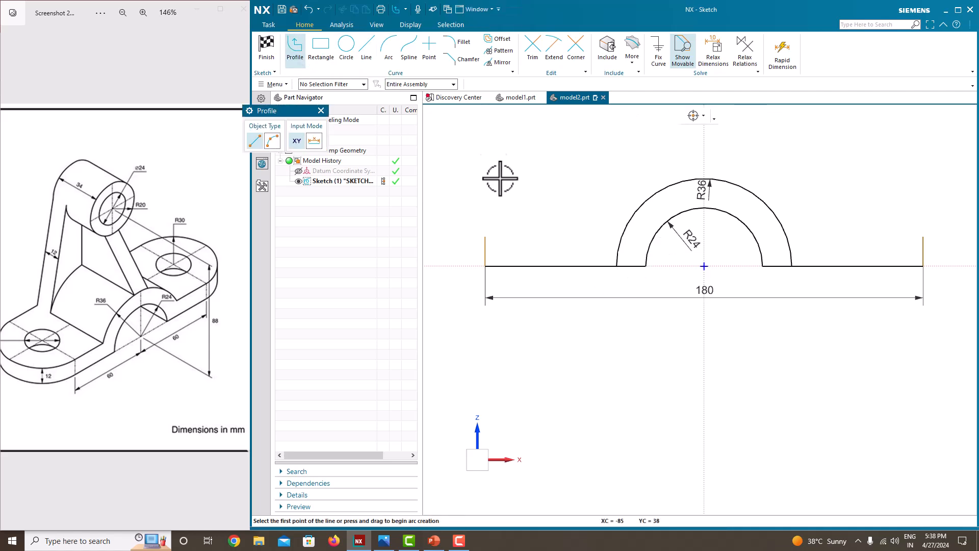
{"action": "left_click", "coordinate": [485, 237]}
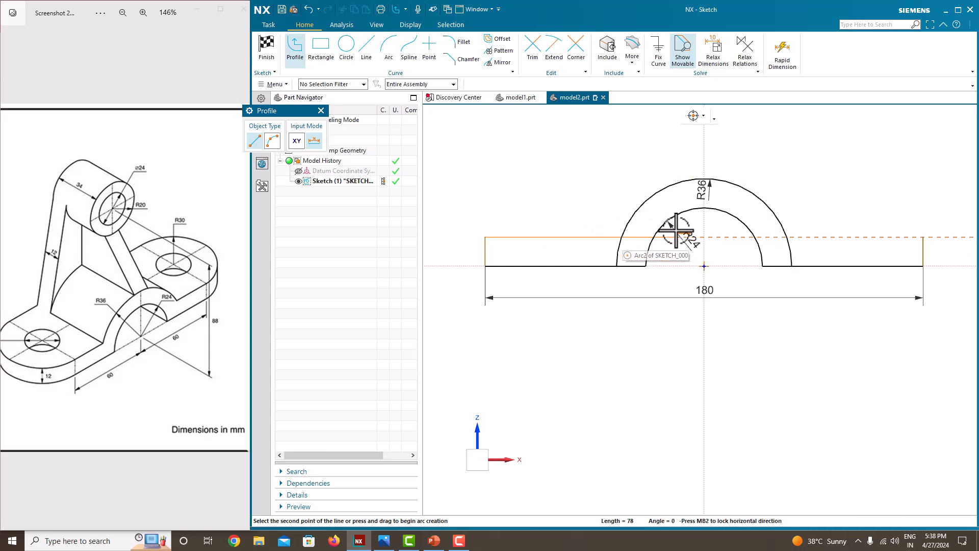
{"action": "left_click", "coordinate": [704, 236]}
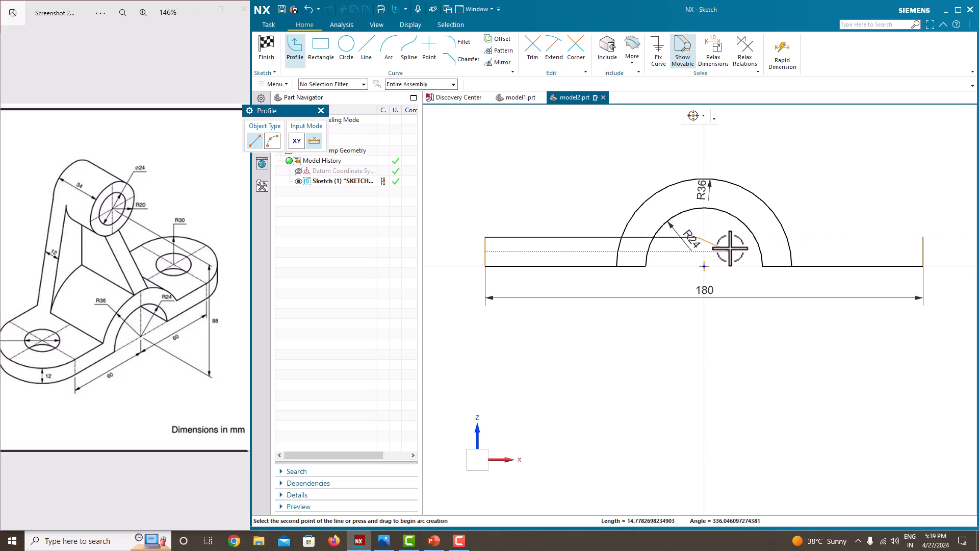
{"action": "middle_click", "coordinate": [824, 231]}
{"action": "key", "text": "Escape"}
{"action": "key", "text": "Escape"}
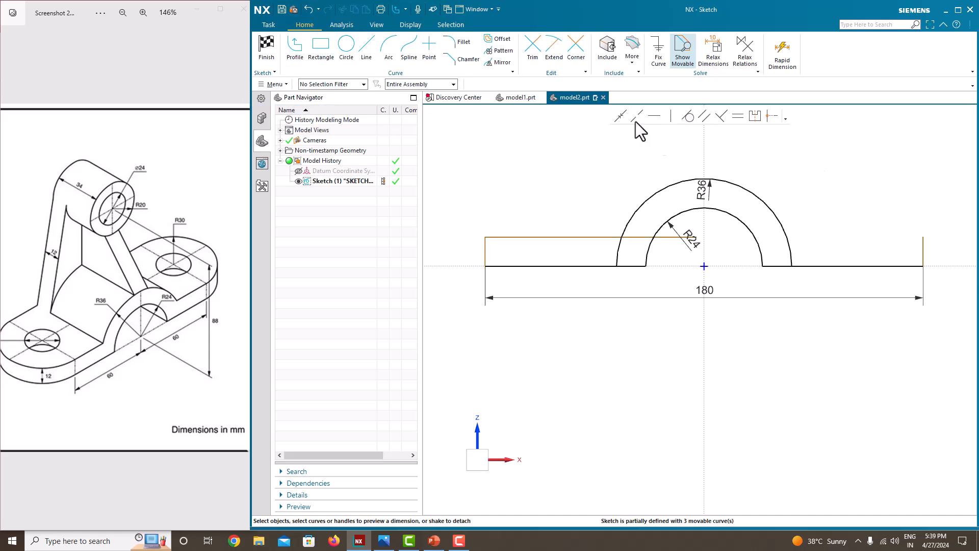
Step: Constrain the left top edge to be horizontal
{"action": "left_click", "coordinate": [533, 51]}
{"action": "scroll", "coordinate": [667, 248], "scroll_direction": "up", "scroll_amount": 2}
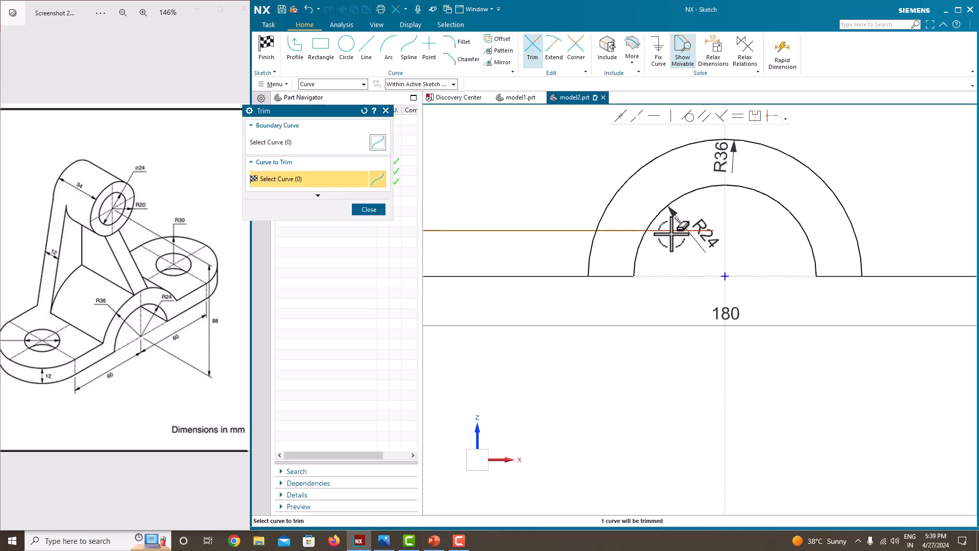
{"action": "scroll", "coordinate": [627, 234], "scroll_direction": "down", "scroll_amount": 3}
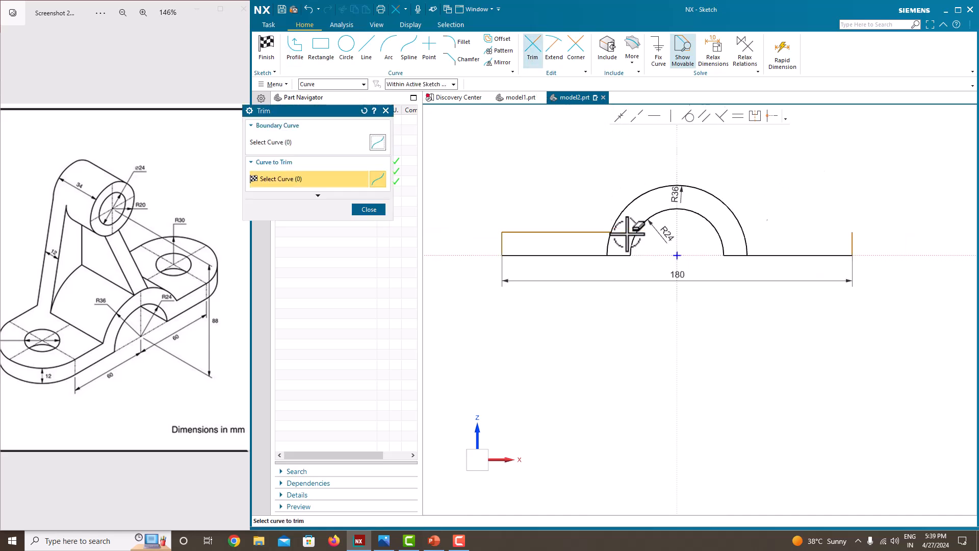
{"action": "left_click", "coordinate": [369, 210]}
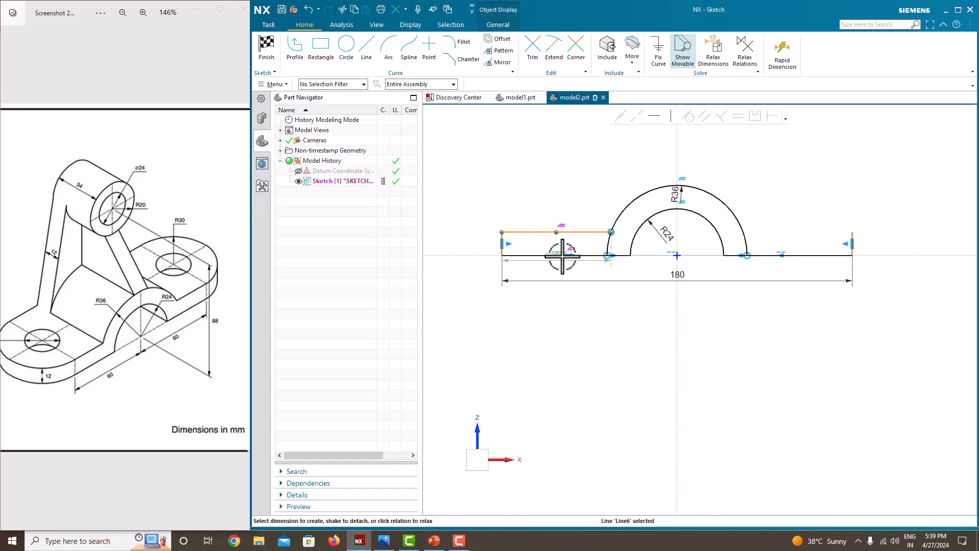
{"action": "left_click", "coordinate": [550, 176]}
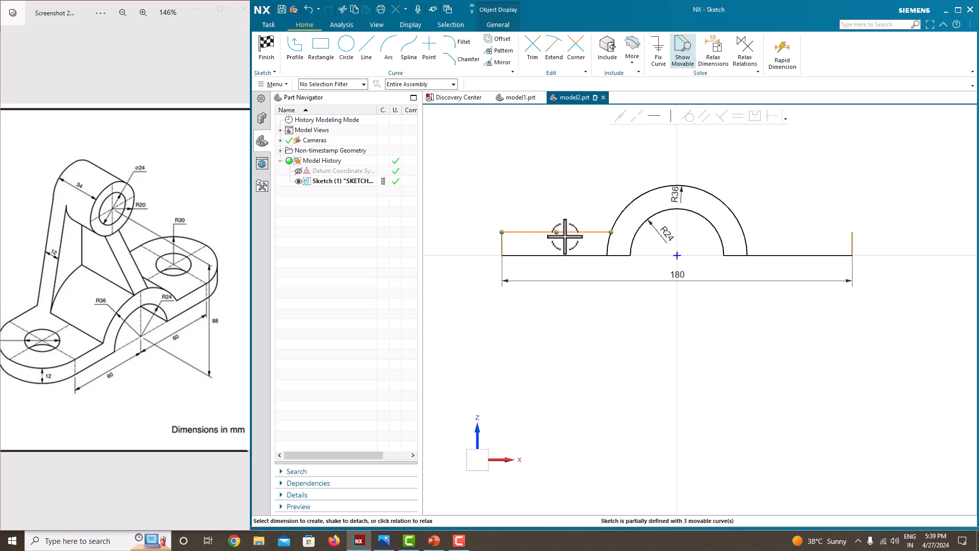
{"action": "left_click", "coordinate": [654, 121]}
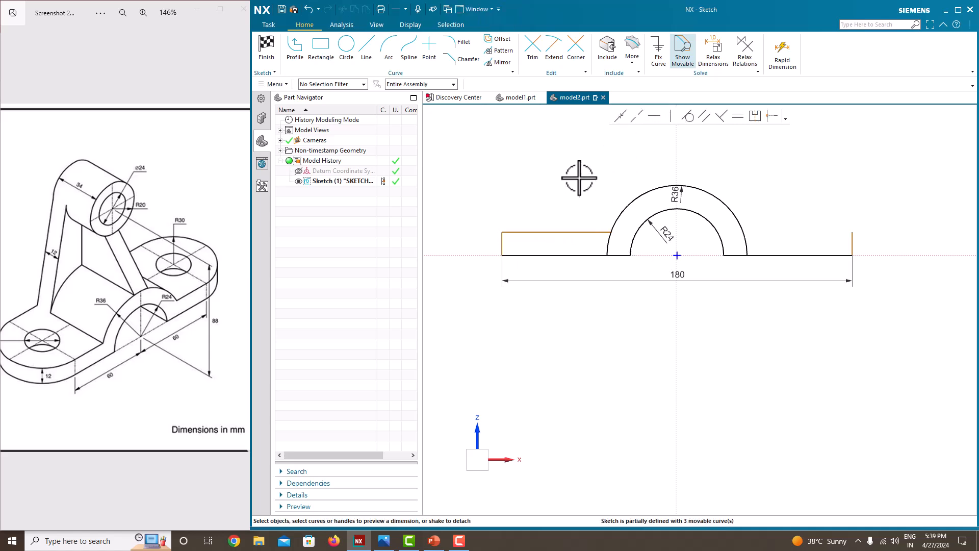
Step: Dimension the left block's vertical edge to a height of 12 mm
{"action": "left_click", "coordinate": [505, 242]}
{"action": "left_click", "coordinate": [484, 245]}
{"action": "left_click", "coordinate": [487, 291]}
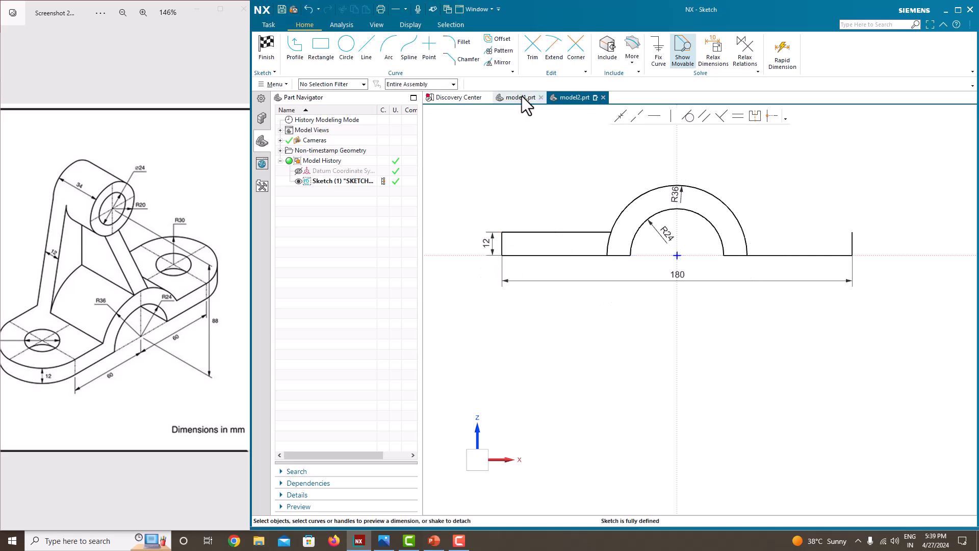
{"action": "left_click", "coordinate": [296, 60]}
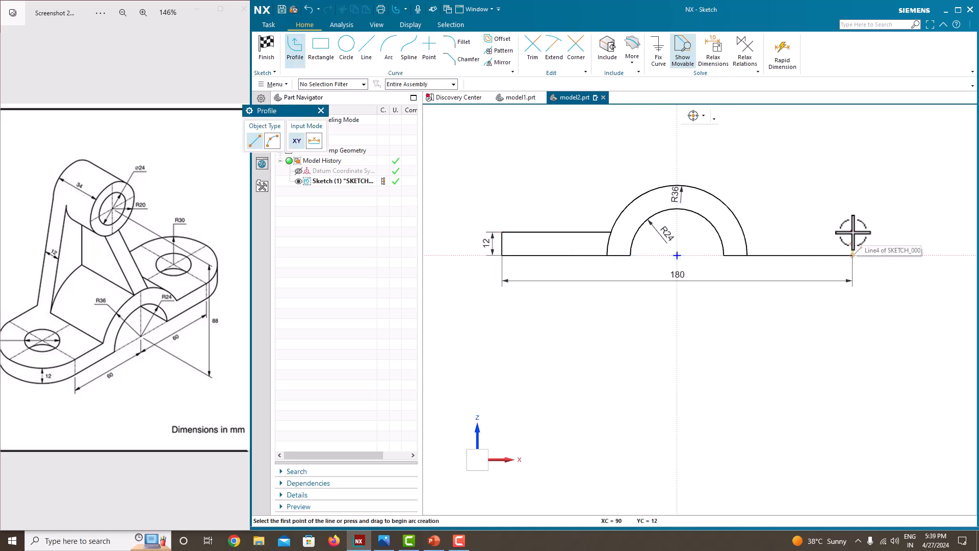
Step: Draw the right block's top edge from the right vertical edge into the arch
{"action": "left_click", "coordinate": [852, 255]}
{"action": "left_click", "coordinate": [852, 232]}
{"action": "left_click", "coordinate": [697, 232]}
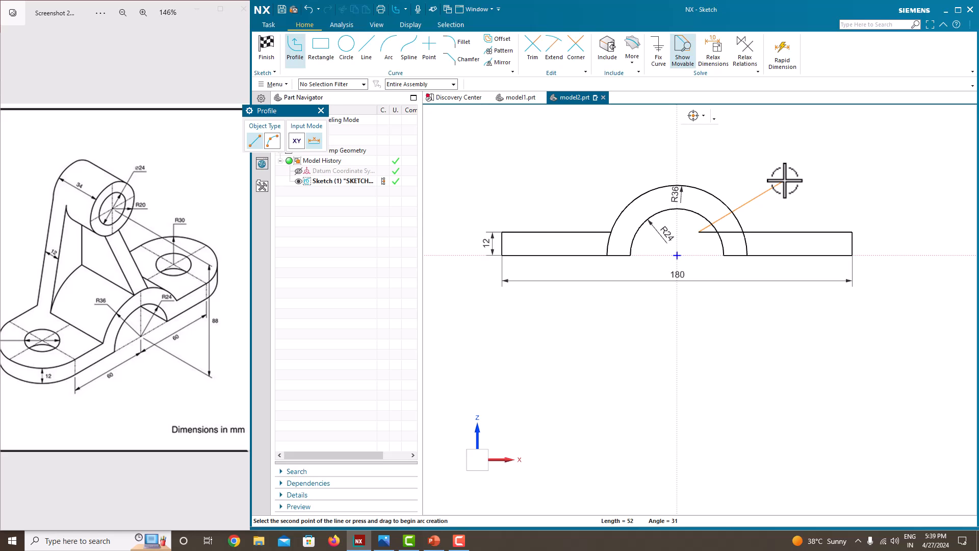
{"action": "key", "text": "Escape"}
{"action": "key", "text": "Escape"}
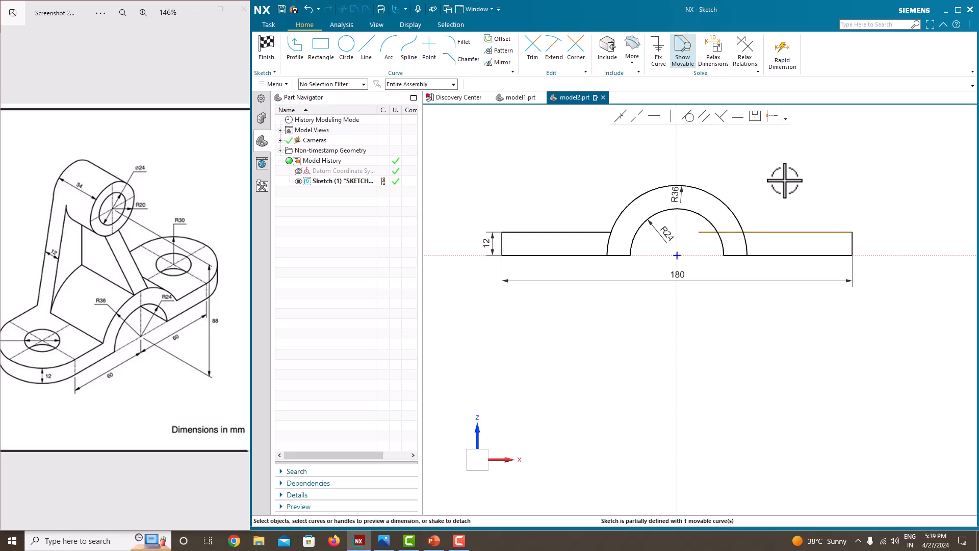
Step: Trim both lower R36 arc stubs to close the profile, then finish the sketch
{"action": "left_click", "coordinate": [532, 57]}
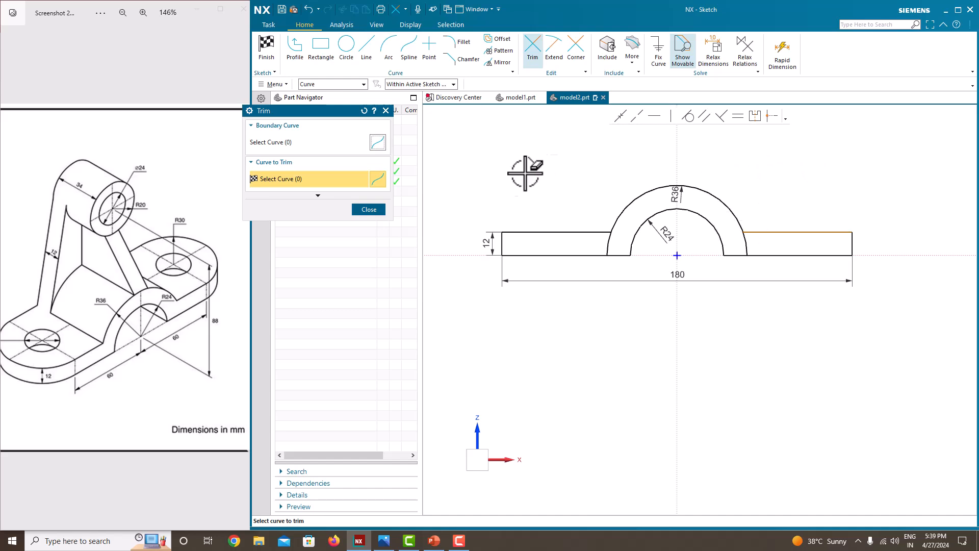
{"action": "left_click", "coordinate": [369, 209]}
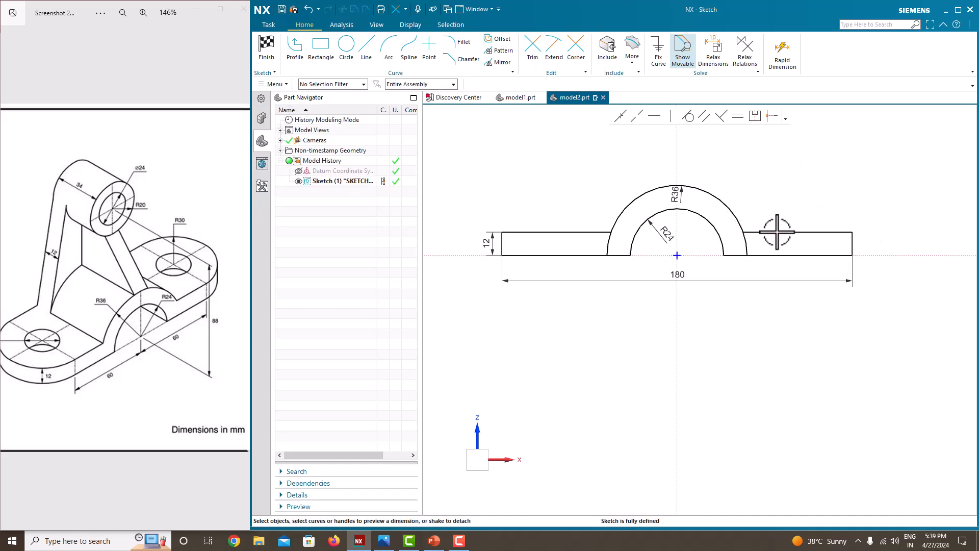
{"action": "scroll", "coordinate": [573, 240], "scroll_direction": "down", "scroll_amount": 3}
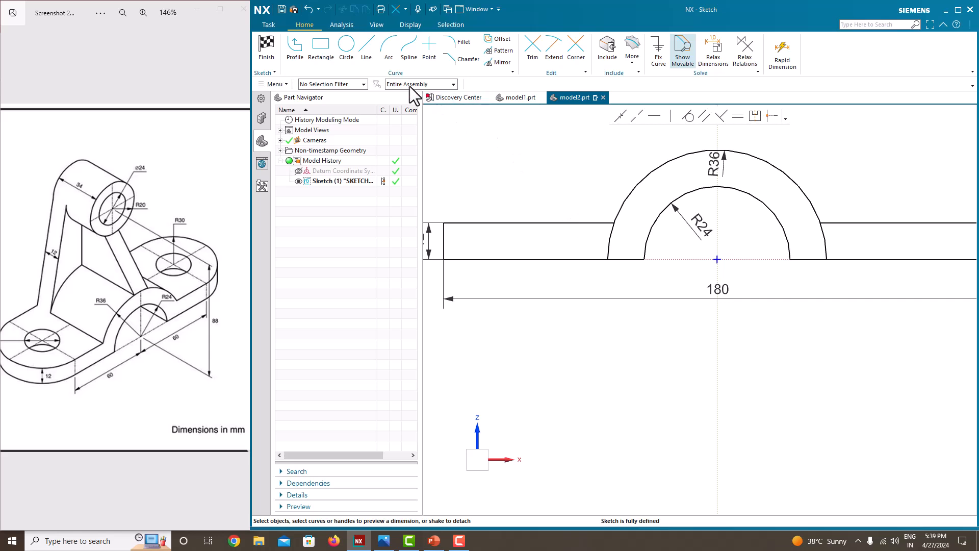
{"action": "left_click", "coordinate": [530, 51]}
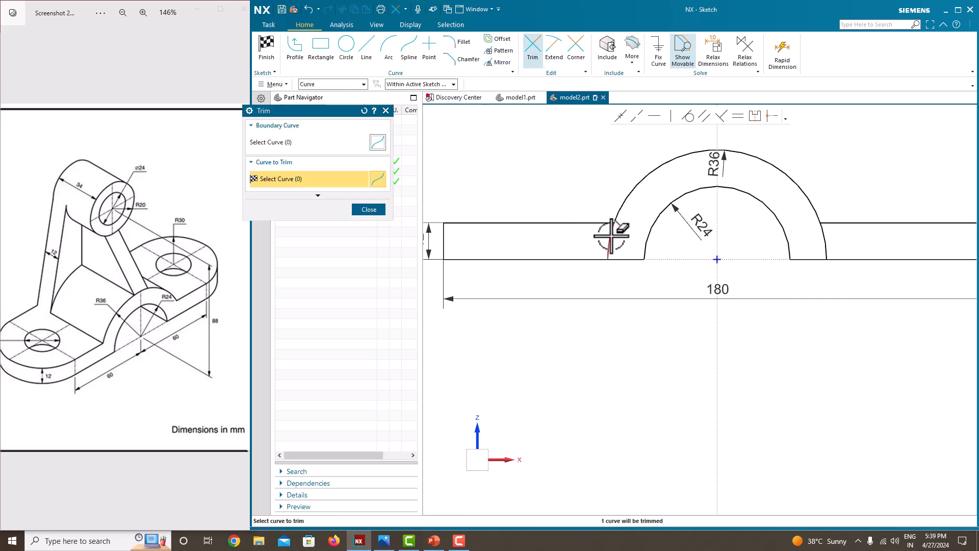
{"action": "left_click", "coordinate": [611, 240]}
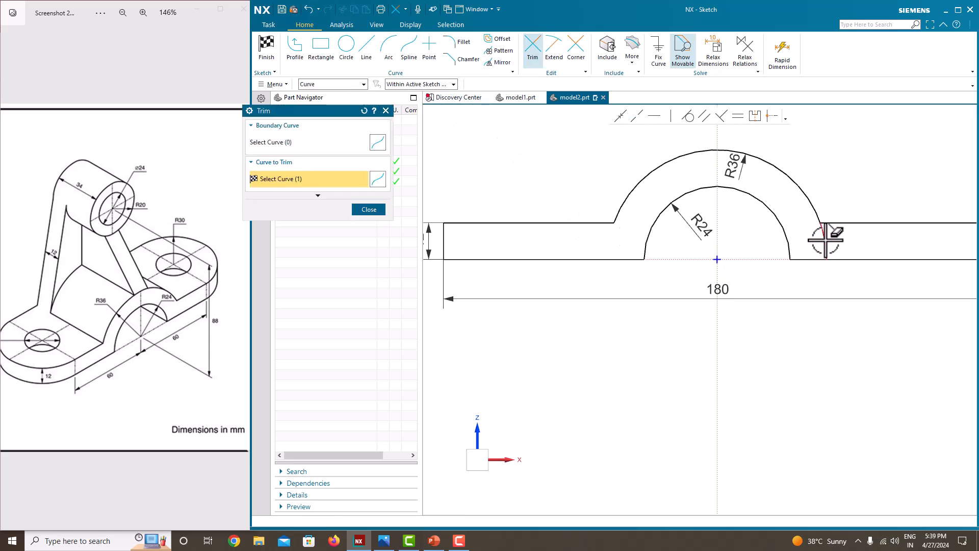
{"action": "left_click", "coordinate": [825, 239]}
{"action": "scroll", "coordinate": [558, 197], "scroll_direction": "up", "scroll_amount": 3}
{"action": "left_click", "coordinate": [368, 209]}
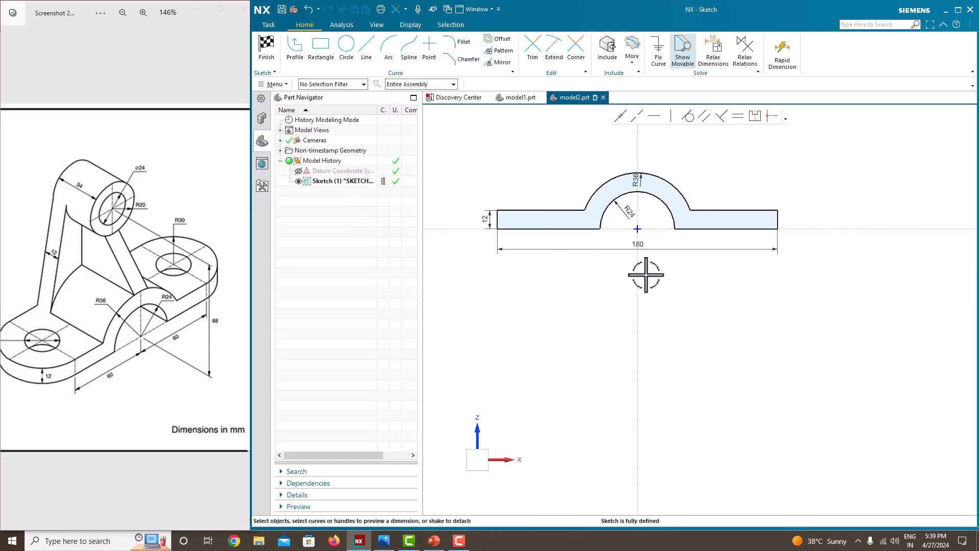
{"action": "scroll", "coordinate": [646, 275], "scroll_direction": "up", "scroll_amount": 1}
{"action": "scroll", "coordinate": [677, 280], "scroll_direction": "down", "scroll_amount": 1}
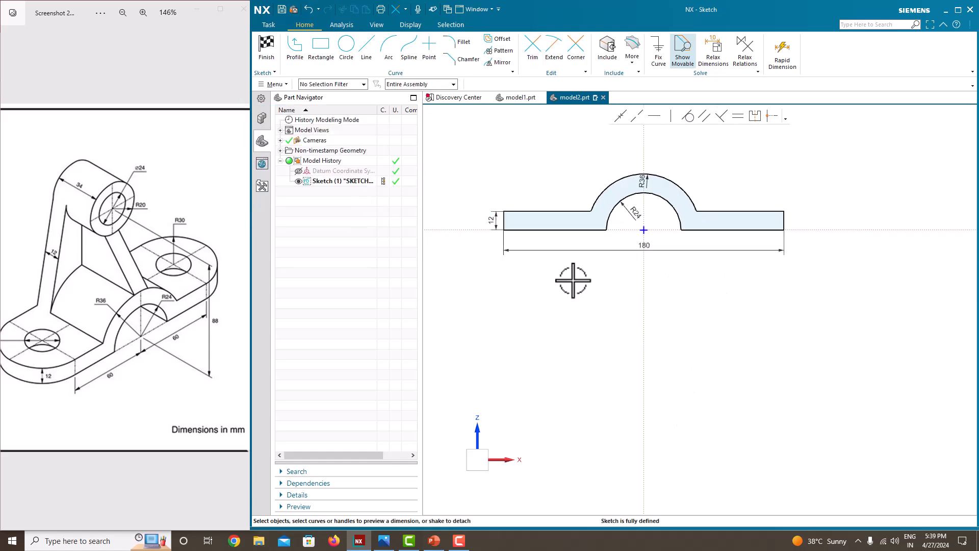
{"action": "right_click", "coordinate": [510, 171]}
{"action": "left_click", "coordinate": [527, 175]}
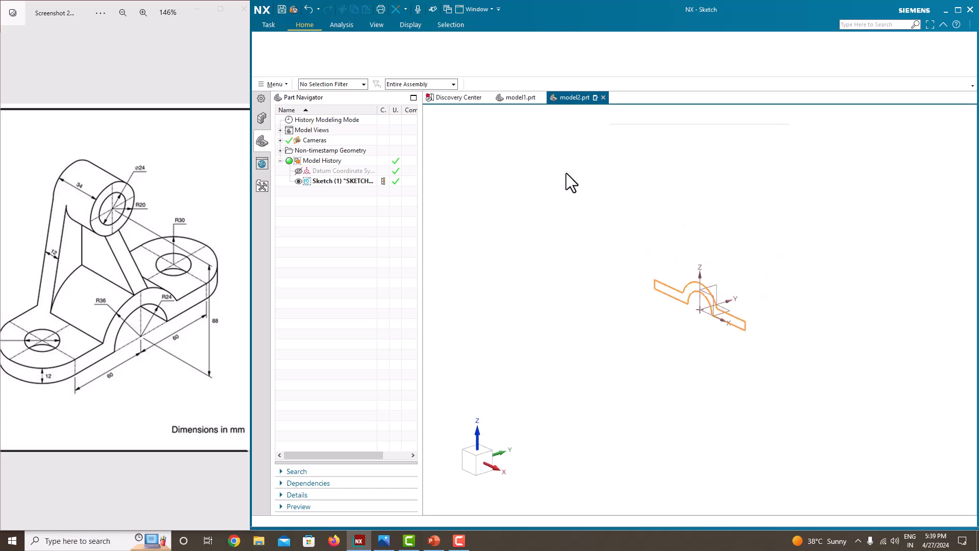
Step: Extrude the profile symmetrically to a 60 mm width, normal to the sketch plane
{"action": "left_click", "coordinate": [324, 60]}
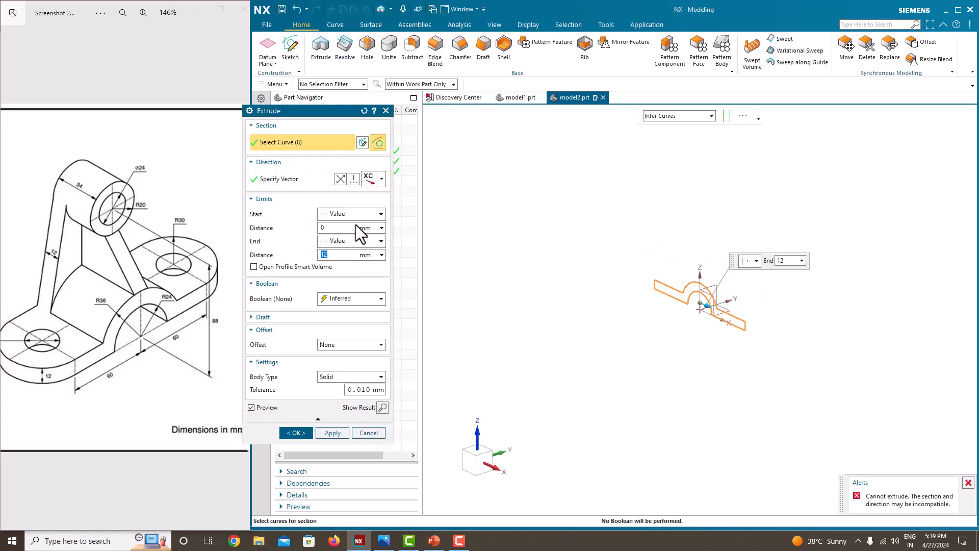
{"action": "left_click", "coordinate": [354, 241]}
{"action": "left_click", "coordinate": [352, 273]}
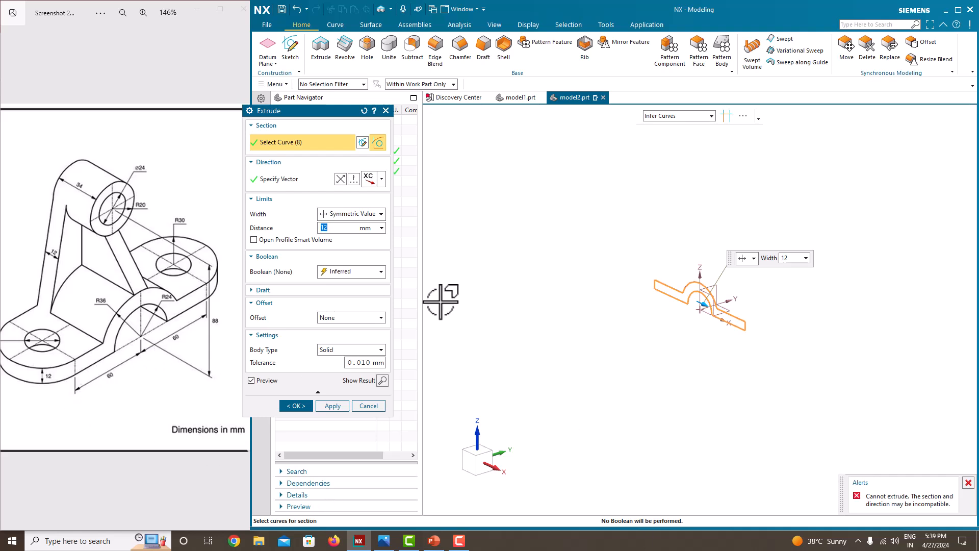
{"action": "type", "text": "60"}
{"action": "key", "text": "Return"}
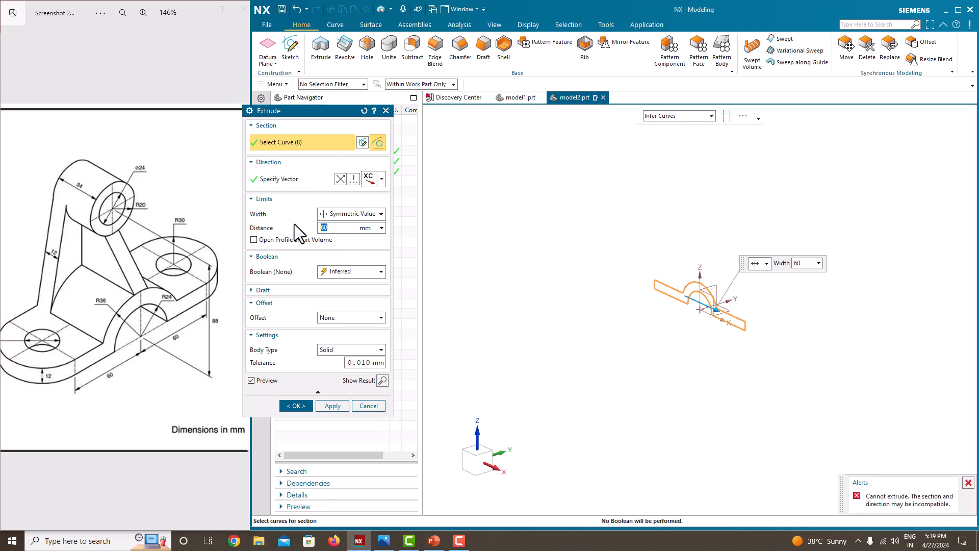
{"action": "middle_click_drag", "start_coordinate": [647, 299], "coordinate": [628, 296]}
{"action": "left_click", "coordinate": [382, 182]}
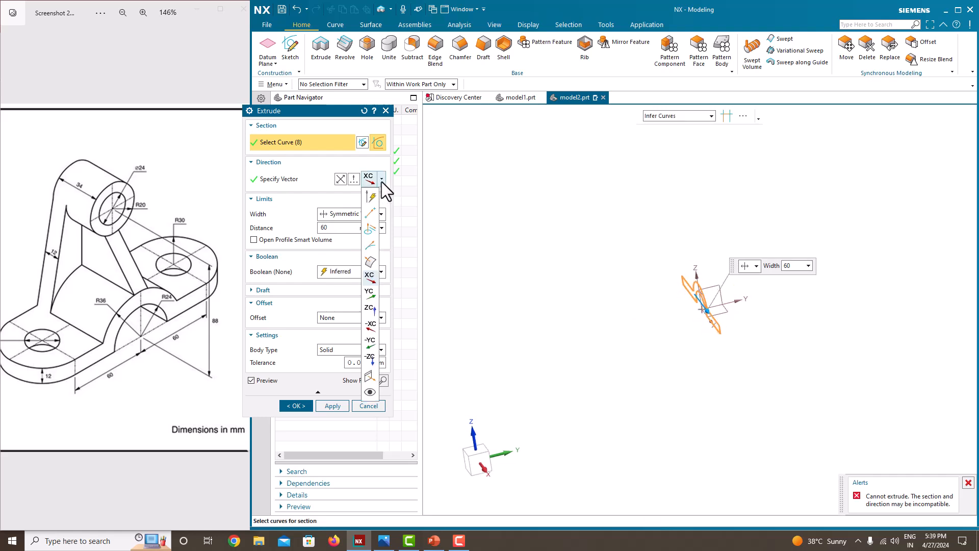
{"action": "left_click", "coordinate": [371, 256]}
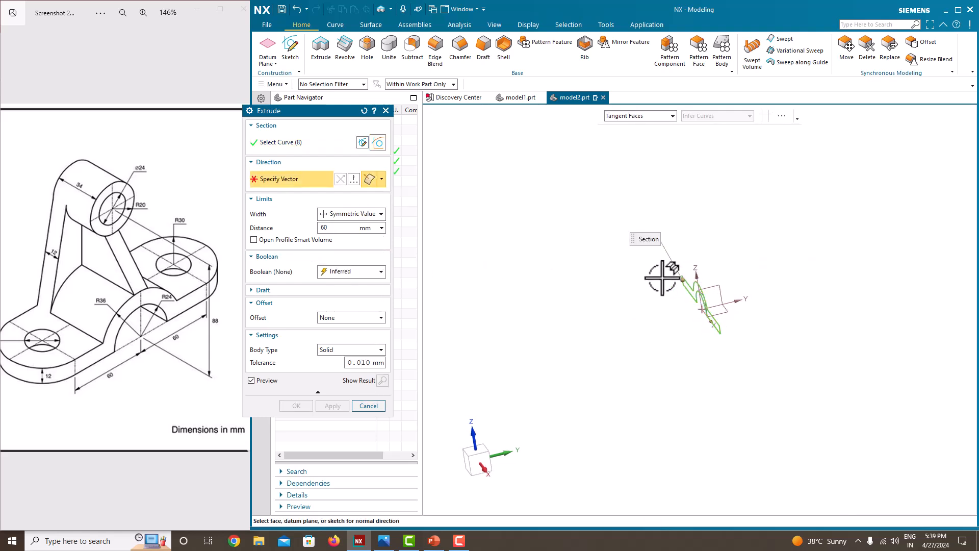
{"action": "mouse_move", "coordinate": [718, 284]}
{"action": "middle_mouse_down"}
{"action": "mouse_move", "coordinate": [633, 306]}
{"action": "mouse_move", "coordinate": [681, 286]}
{"action": "mouse_move", "coordinate": [683, 274]}
{"action": "middle_mouse_up"}
{"action": "left_click", "coordinate": [683, 274]}
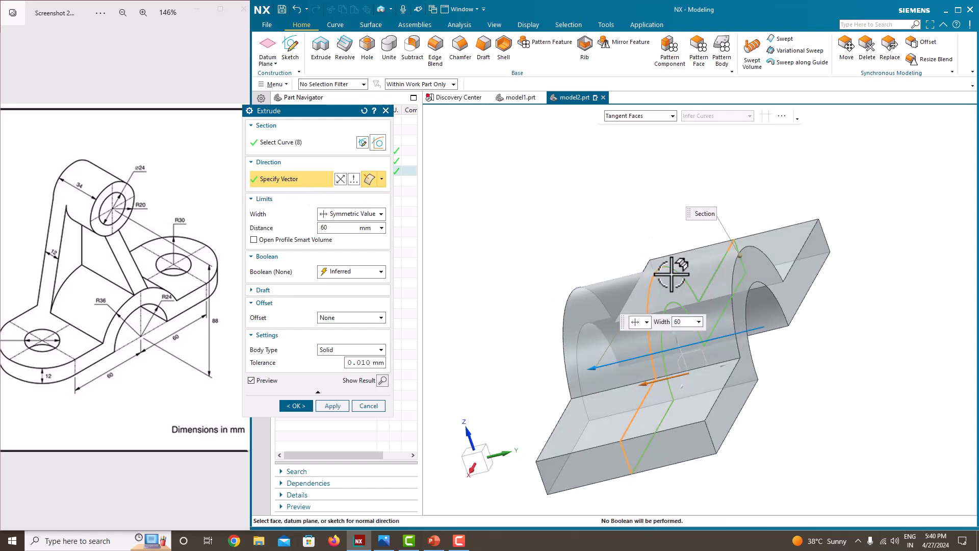
{"action": "middle_click_drag", "start_coordinate": [503, 219], "coordinate": [421, 221]}
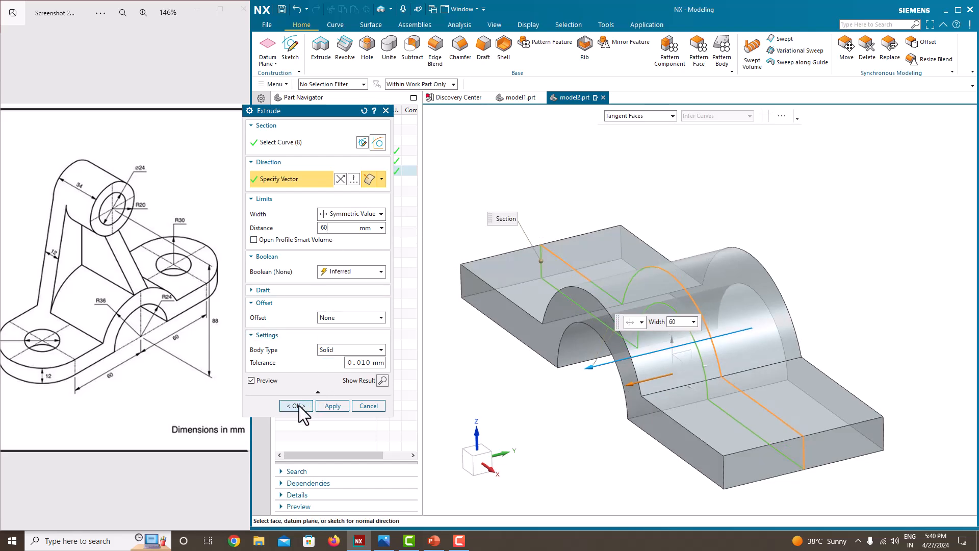
{"action": "left_click", "coordinate": [299, 406]}
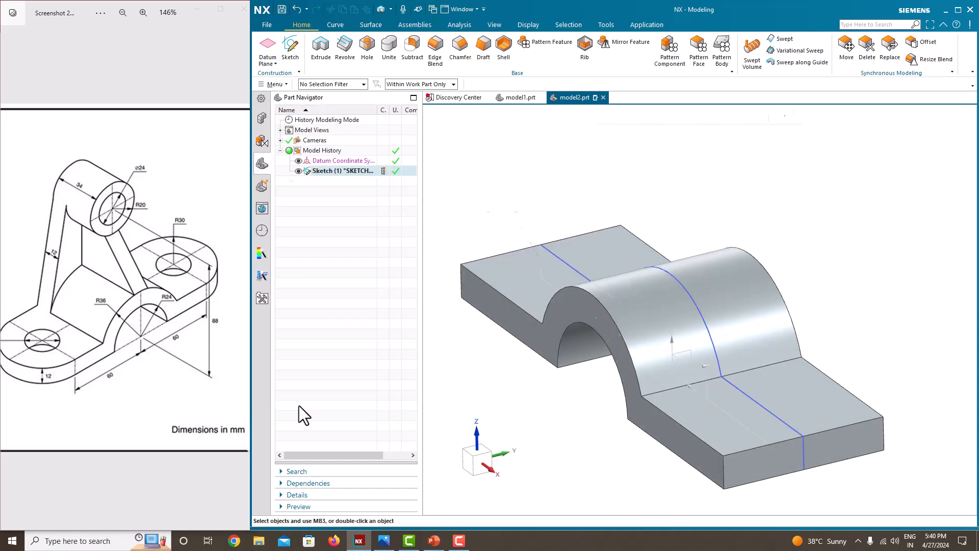
Step: Hide Sketch (1) and orbit the solid to inspect it from several angles
{"action": "left_click", "coordinate": [299, 171]}
{"action": "mouse_move", "coordinate": [644, 219]}
{"action": "middle_mouse_down"}
{"action": "mouse_move", "coordinate": [695, 312]}
{"action": "mouse_move", "coordinate": [682, 306]}
{"action": "middle_mouse_up"}
{"action": "scroll", "coordinate": [198, 321], "scroll_direction": "down", "scroll_amount": 2}
{"action": "scroll", "coordinate": [94, 349], "scroll_direction": "up", "scroll_amount": 2}
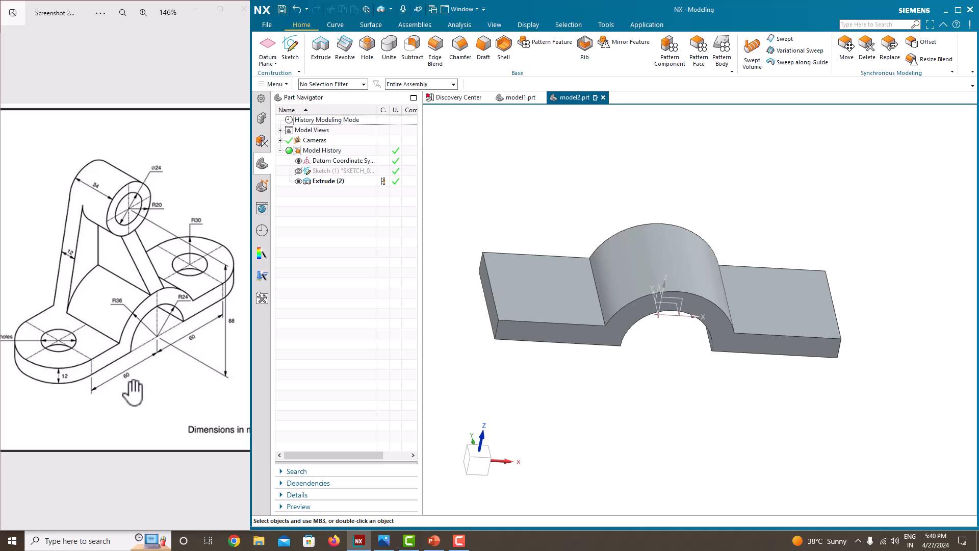
{"action": "middle_click_drag", "start_coordinate": [647, 365], "coordinate": [607, 332]}
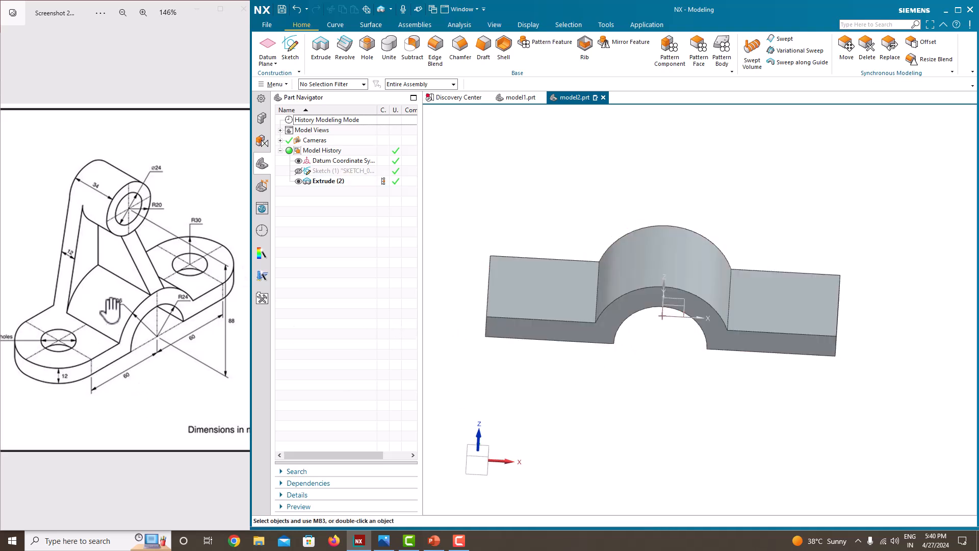
{"action": "middle_click_drag", "start_coordinate": [539, 278], "coordinate": [568, 311]}
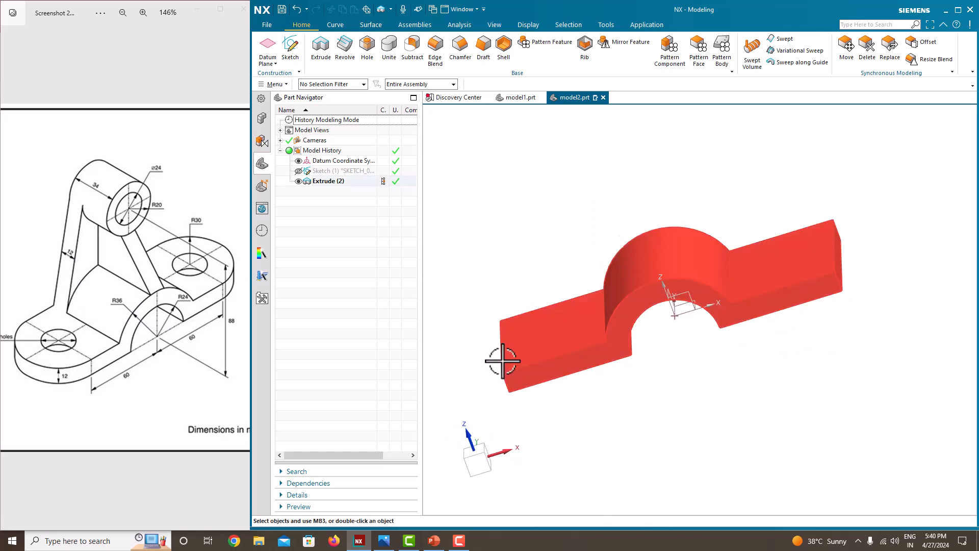
Step: Round the two edges at one end of the base with a 30 mm edge blend
{"action": "left_click", "coordinate": [431, 63]}
{"action": "middle_click_drag", "start_coordinate": [546, 316], "coordinate": [586, 362]}
{"action": "left_click", "coordinate": [581, 365]}
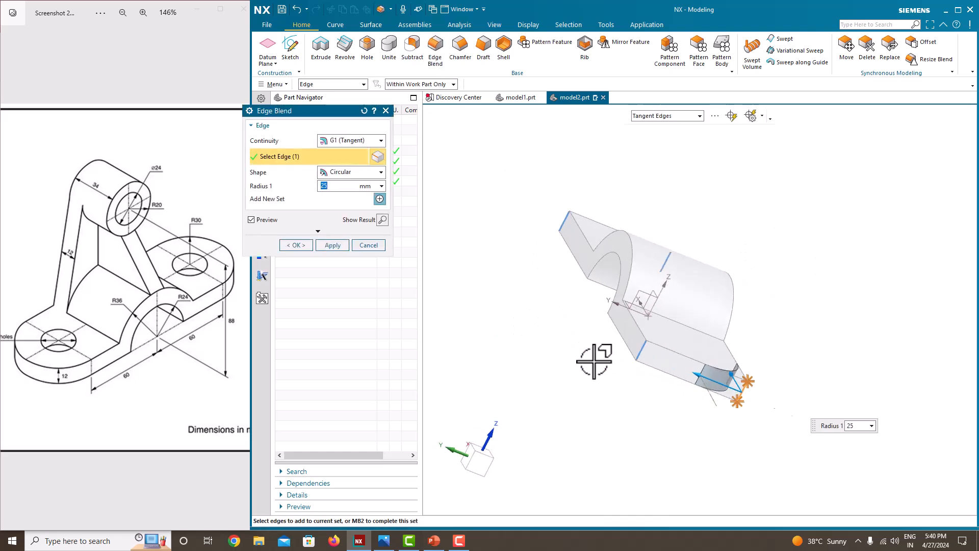
{"action": "left_click", "coordinate": [641, 352]}
{"action": "left_click_drag", "start_coordinate": [39, 396], "coordinate": [89, 402]}
{"action": "left_click", "coordinate": [300, 189]}
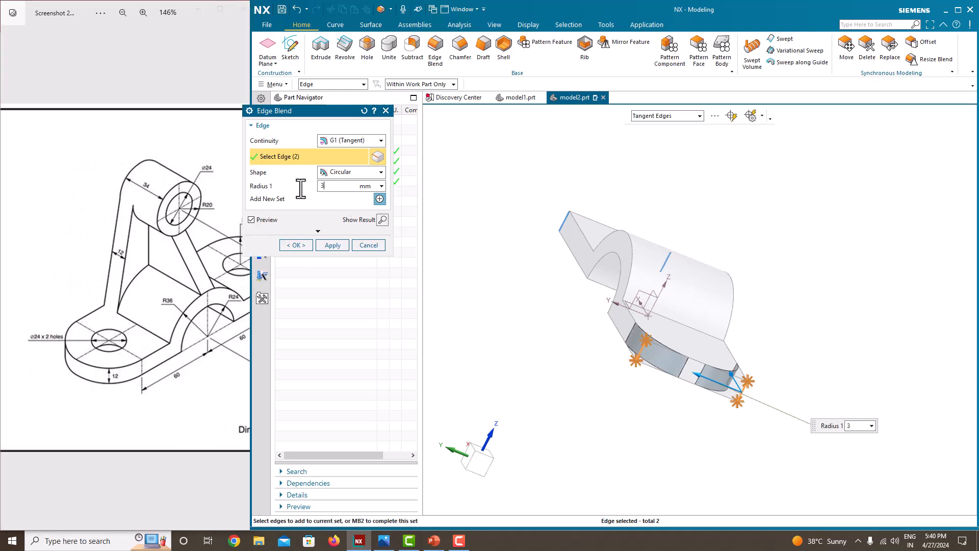
{"action": "type", "text": "30"}
{"action": "key", "text": "Return"}
{"action": "left_click", "coordinate": [332, 245]}
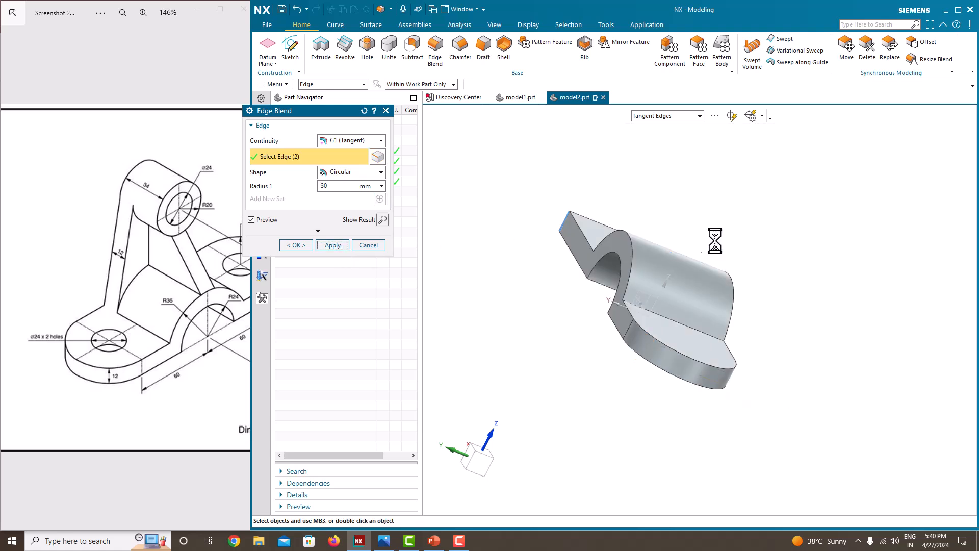
Step: Blend the two edges at the opposite end of the base with a 30 mm radius
{"action": "middle_click_drag", "start_coordinate": [622, 229], "coordinate": [602, 261]}
{"action": "middle_click_drag", "start_coordinate": [856, 319], "coordinate": [811, 334]}
{"action": "left_click", "coordinate": [803, 337]}
{"action": "left_click", "coordinate": [836, 312]}
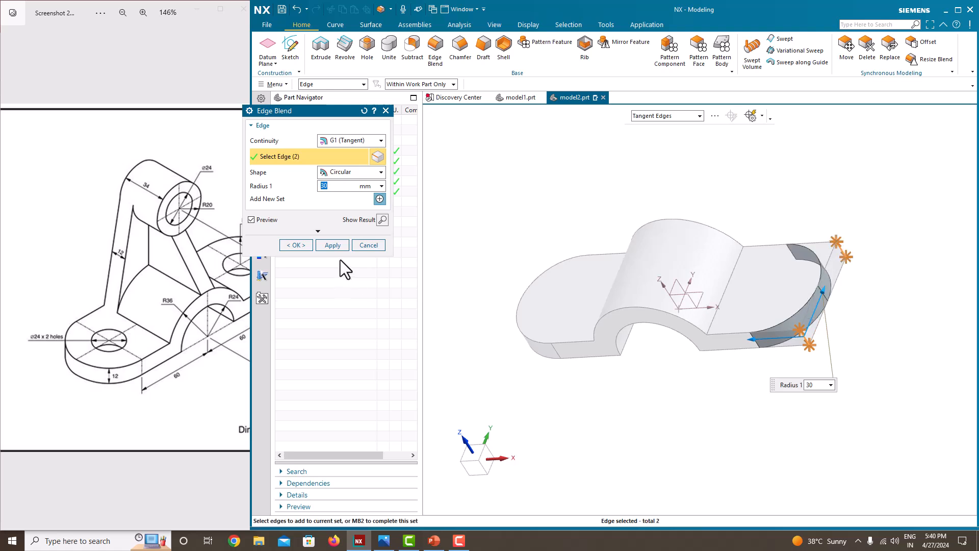
{"action": "left_click", "coordinate": [299, 245]}
{"action": "middle_click_drag", "start_coordinate": [515, 267], "coordinate": [570, 254]}
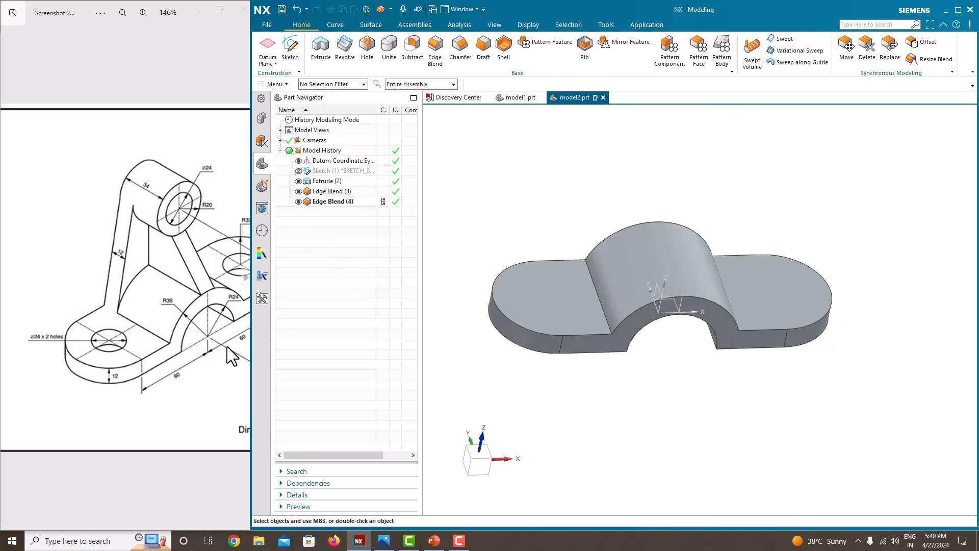
Step: Start a new sketch on the part's front face
{"action": "scroll", "coordinate": [192, 361], "scroll_direction": "down", "scroll_amount": 2}
{"action": "left_click_drag", "start_coordinate": [192, 361], "coordinate": [160, 328]}
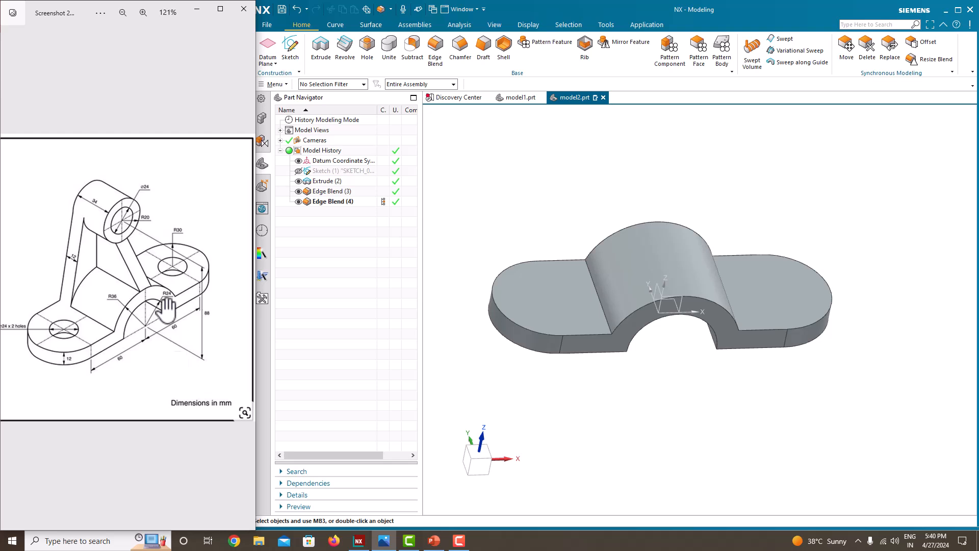
{"action": "middle_click_drag", "start_coordinate": [612, 291], "coordinate": [673, 344]}
{"action": "left_click", "coordinate": [290, 51]}
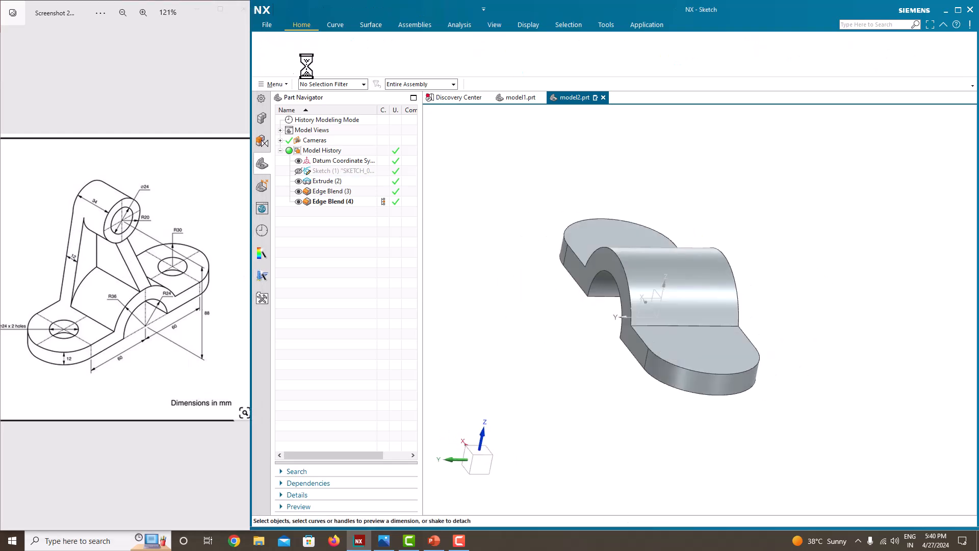
{"action": "left_click", "coordinate": [583, 269]}
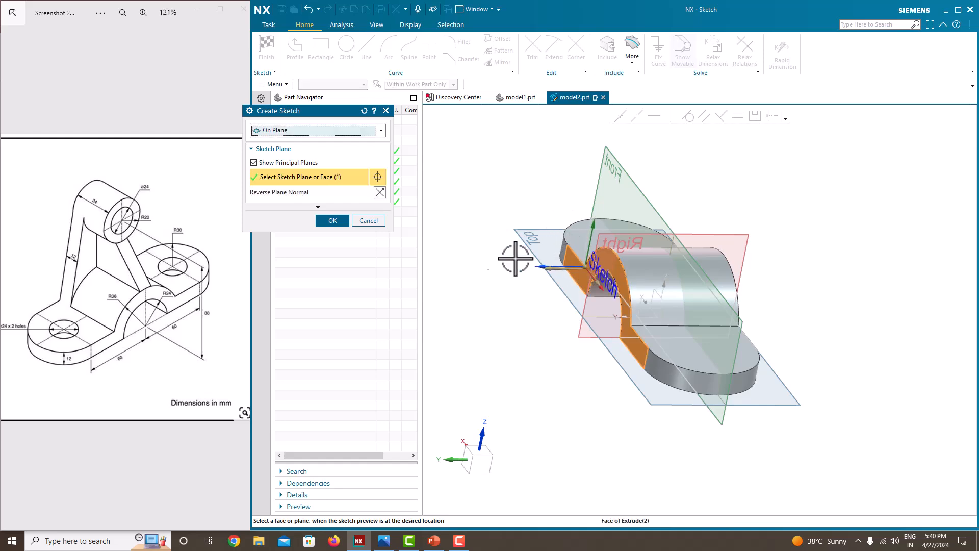
{"action": "left_click", "coordinate": [337, 219]}
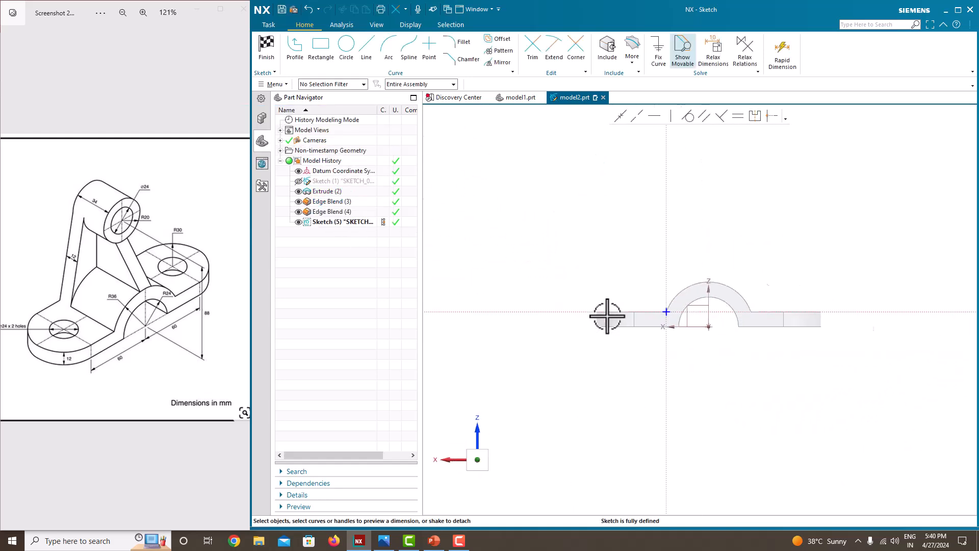
Step: Draw a vertical line up from the sketch origin and dimension it 110 mm
{"action": "left_click", "coordinate": [346, 46]}
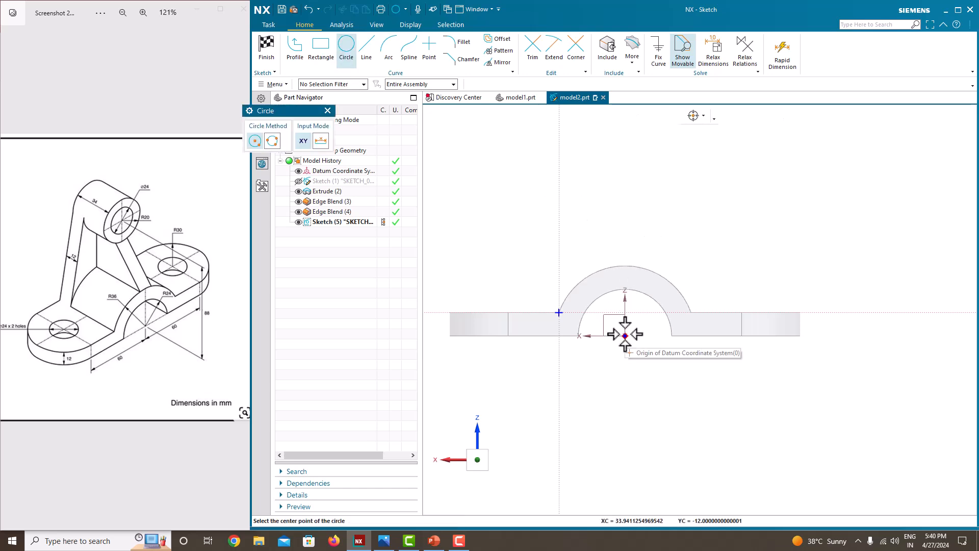
{"action": "left_click", "coordinate": [294, 46]}
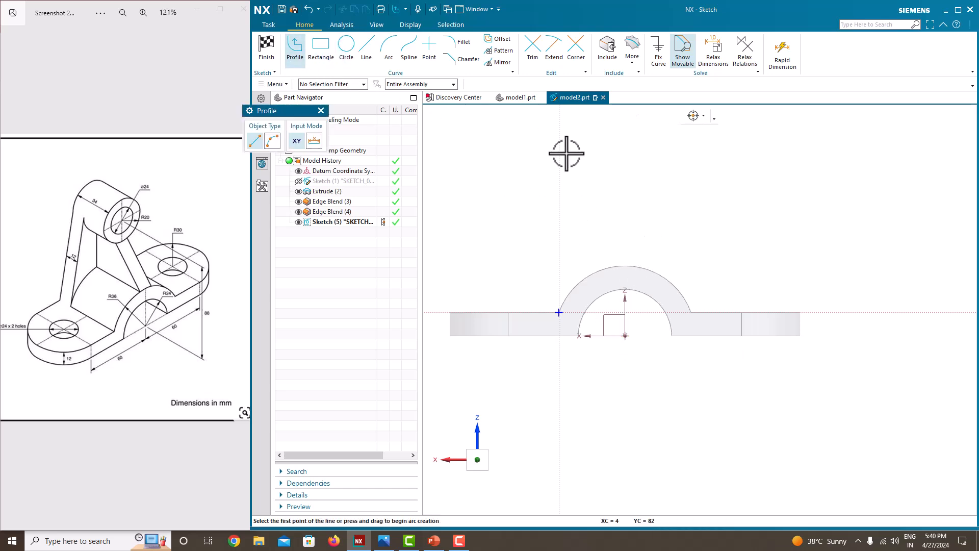
{"action": "left_click", "coordinate": [626, 335]}
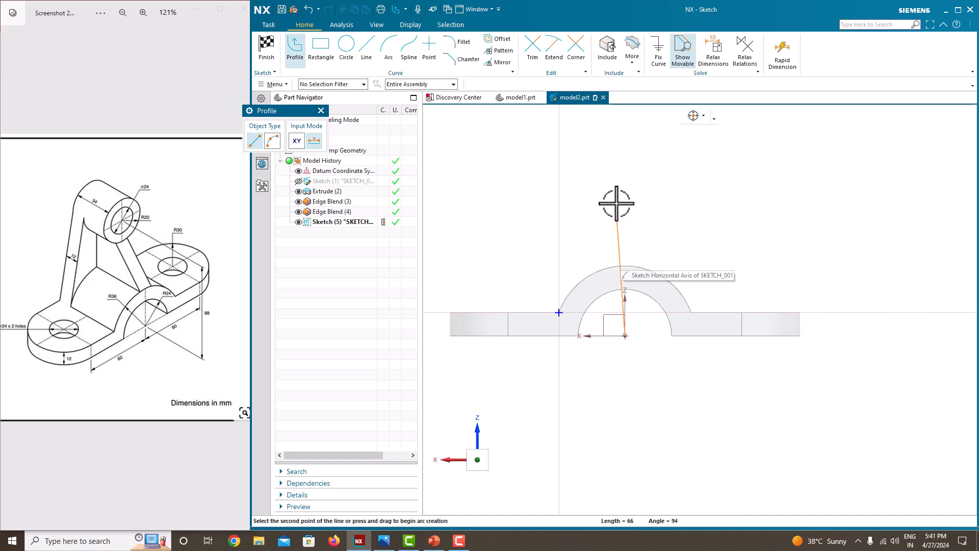
{"action": "left_click", "coordinate": [627, 124]}
{"action": "middle_click", "coordinate": [672, 182]}
{"action": "middle_click", "coordinate": [672, 192]}
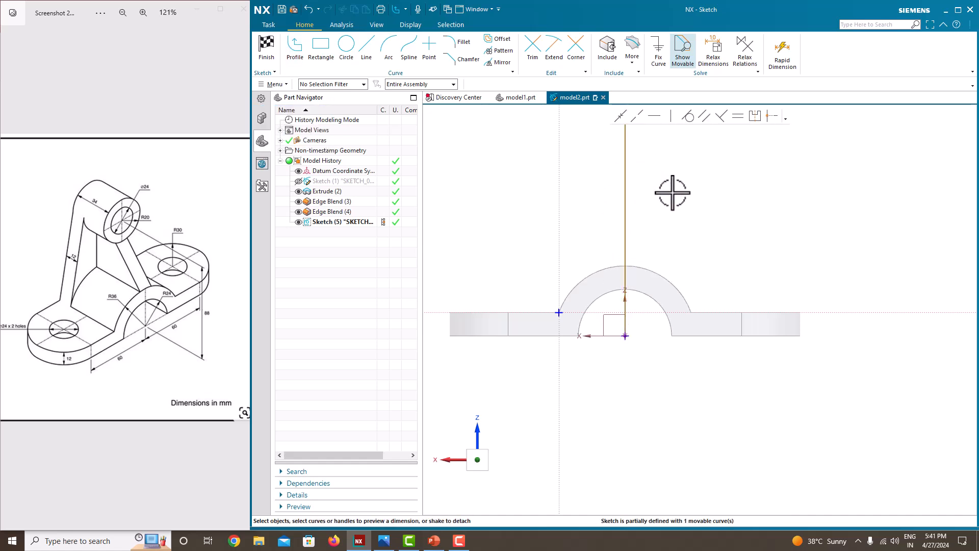
{"action": "left_click_drag", "start_coordinate": [625, 232], "coordinate": [645, 230]}
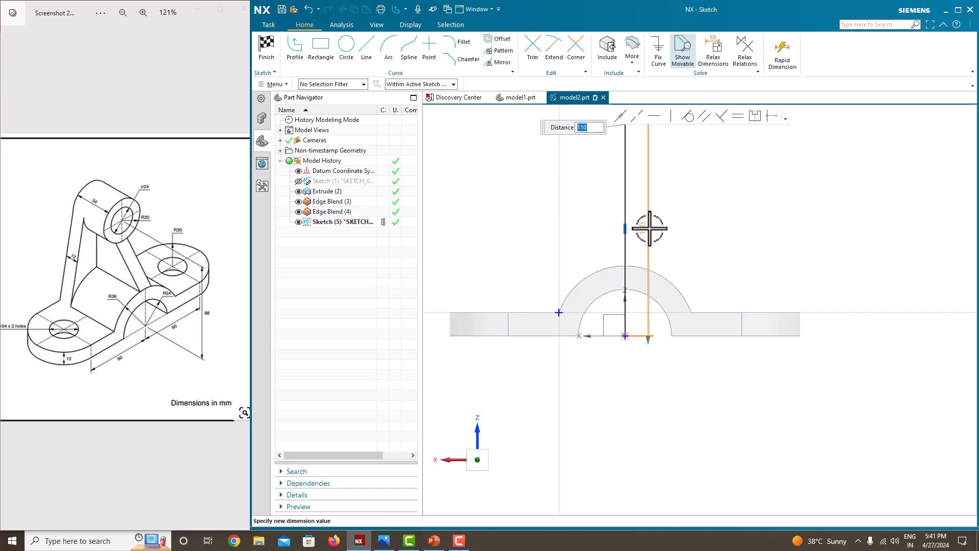
{"action": "key", "text": "Return"}
Step: Convert the 110 mm vertical line into a reference line
{"action": "scroll", "coordinate": [695, 219], "scroll_direction": "down", "scroll_amount": 5}
{"action": "scroll", "coordinate": [685, 210], "scroll_direction": "up", "scroll_amount": 4}
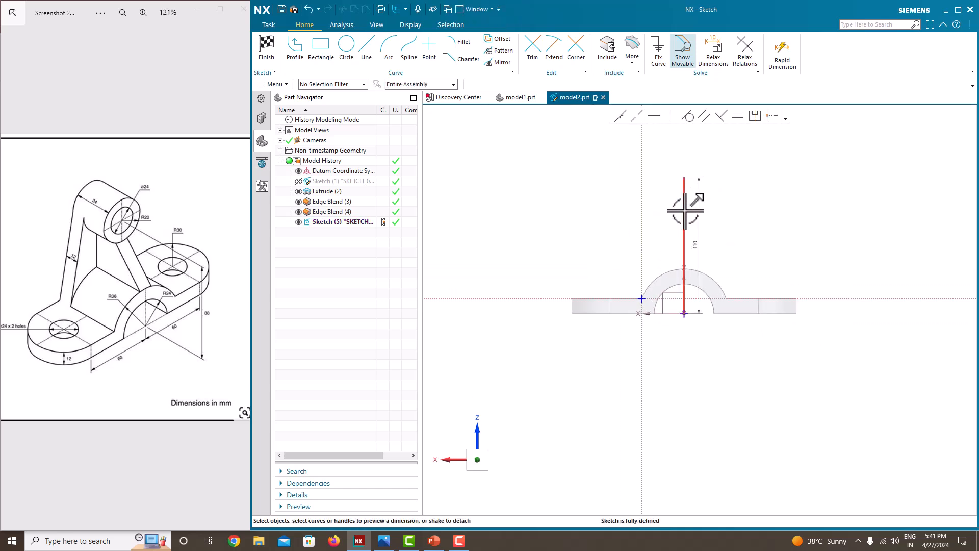
{"action": "scroll", "coordinate": [684, 210], "scroll_direction": "up", "scroll_amount": 3}
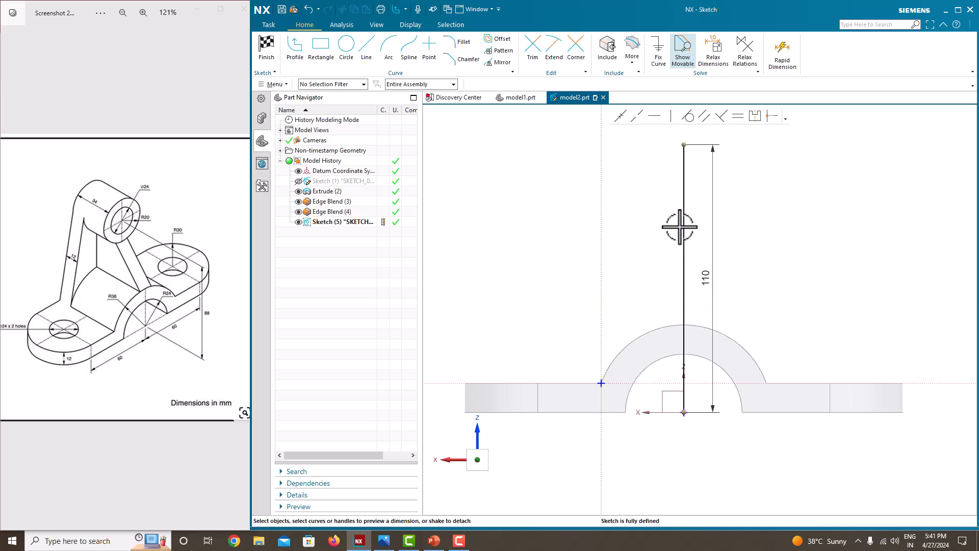
{"action": "left_click", "coordinate": [683, 220]}
{"action": "left_click", "coordinate": [700, 206]}
{"action": "scroll", "coordinate": [694, 216], "scroll_direction": "down", "scroll_amount": 4}
{"action": "scroll", "coordinate": [640, 215], "scroll_direction": "up", "scroll_amount": 2}
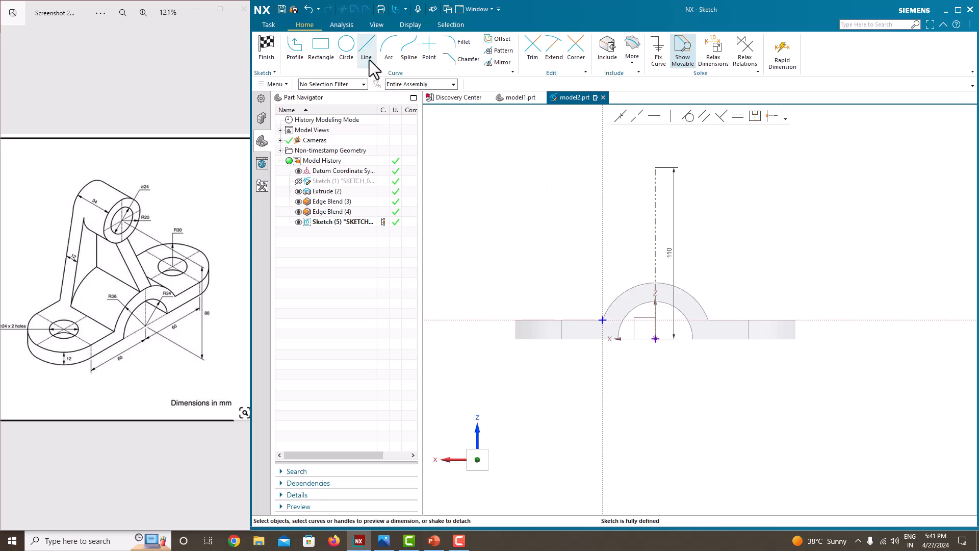
Step: Draw a circle centred on the reference line and give it a 40 mm diameter
{"action": "left_click", "coordinate": [346, 44]}
{"action": "left_click", "coordinate": [655, 212]}
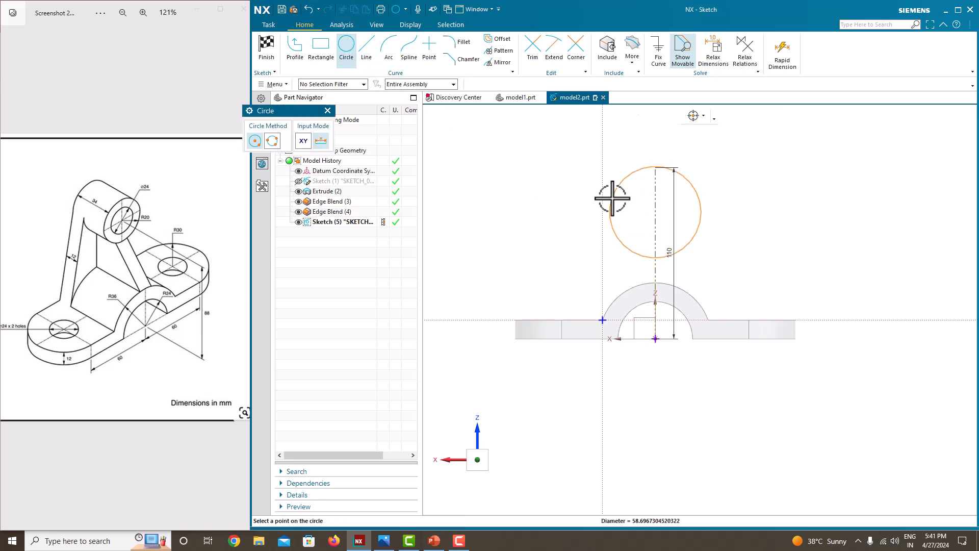
{"action": "left_click", "coordinate": [611, 198]}
{"action": "key", "text": "Escape"}
{"action": "left_click", "coordinate": [693, 192]}
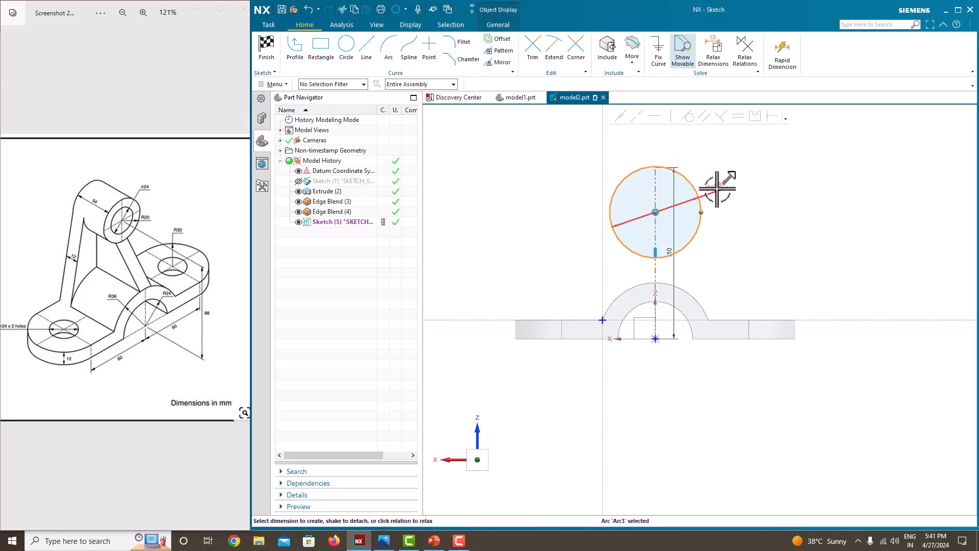
{"action": "left_click", "coordinate": [716, 189]}
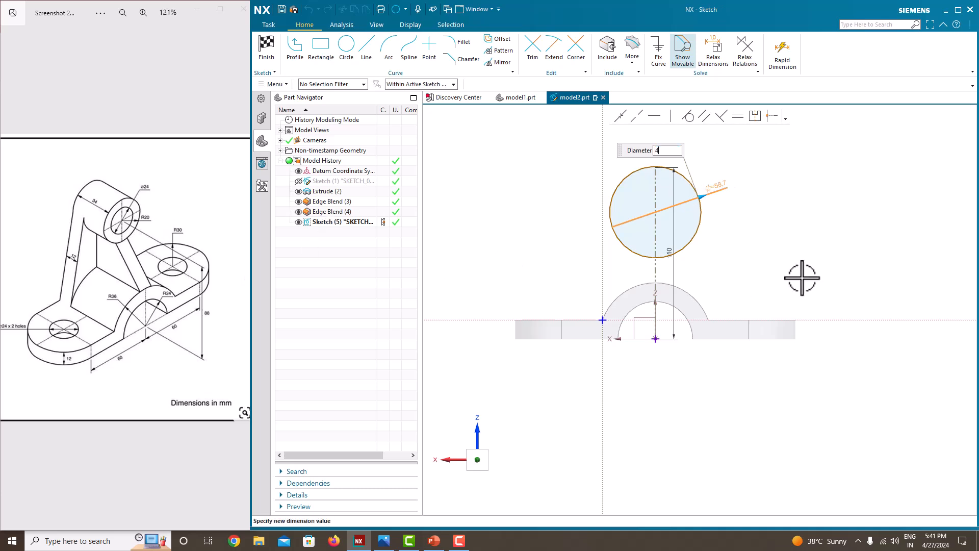
{"action": "key", "text": "Return"}
{"action": "key", "text": "Escape"}
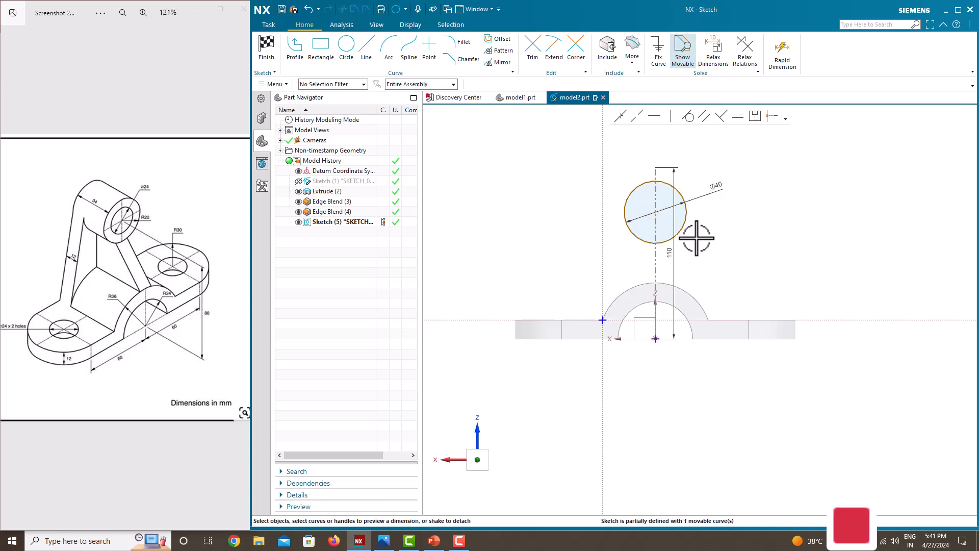
{"action": "scroll", "coordinate": [700, 240], "scroll_direction": "up", "scroll_amount": 3}
Step: Dimension the circle's centre 88 mm vertically above the base's bottom edge
{"action": "left_click", "coordinate": [672, 218]}
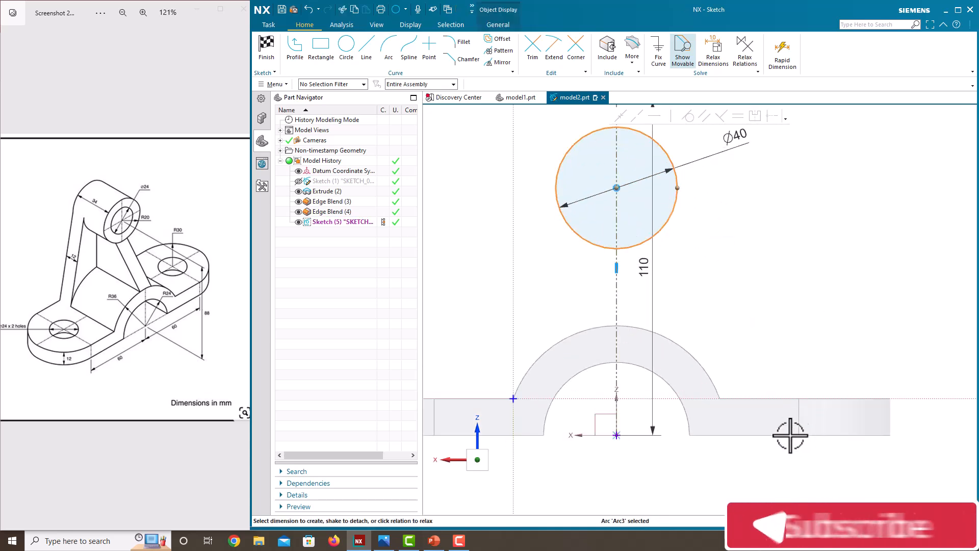
{"action": "left_click", "coordinate": [749, 435]}
{"action": "key", "text": "Escape"}
{"action": "left_click", "coordinate": [617, 188]}
{"action": "left_click", "coordinate": [754, 431]}
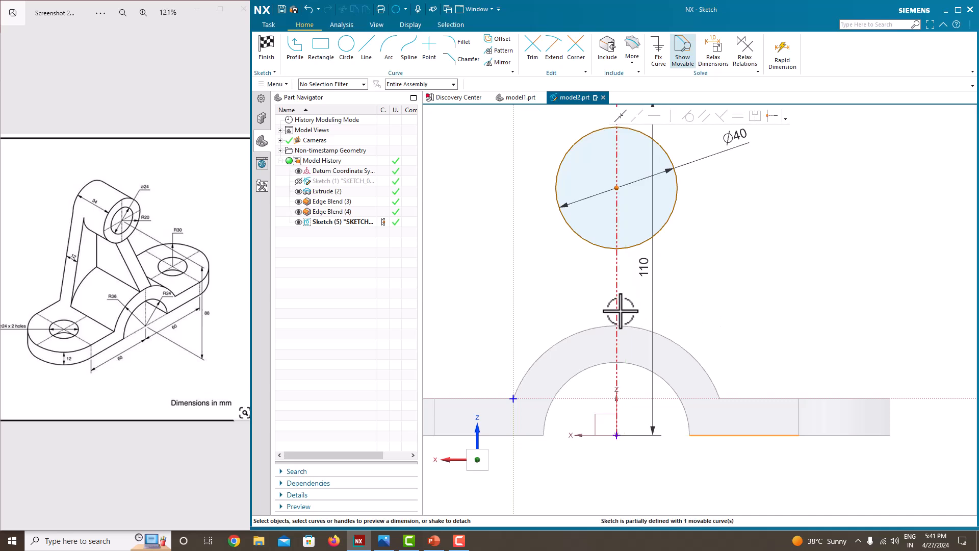
{"action": "key", "text": "Escape"}
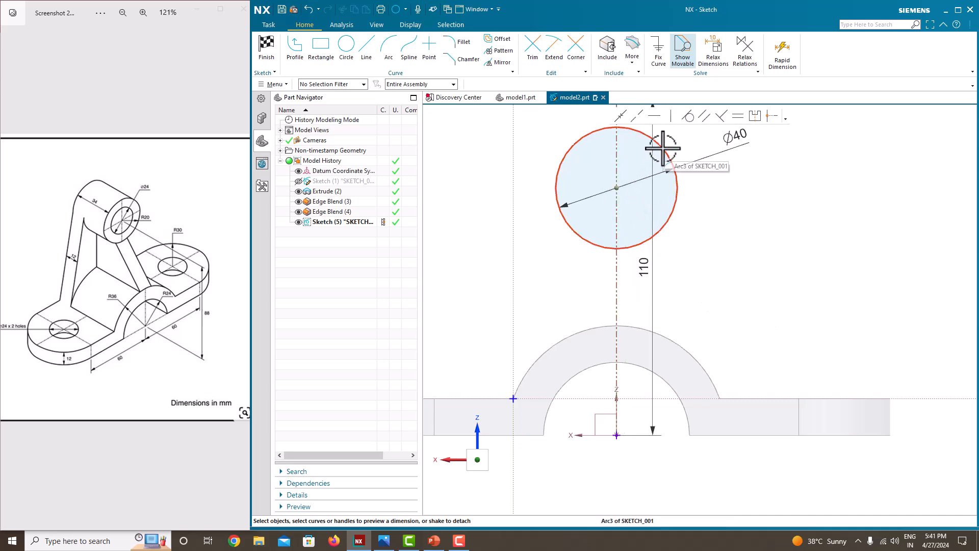
{"action": "scroll", "coordinate": [232, 356], "scroll_direction": "up", "scroll_amount": 5}
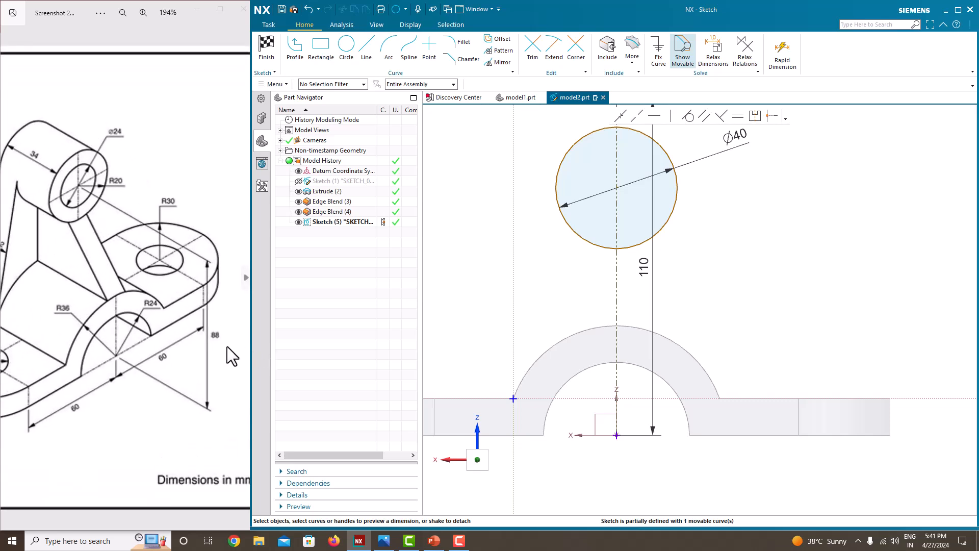
{"action": "left_click", "coordinate": [617, 188]}
{"action": "left_click", "coordinate": [733, 433]}
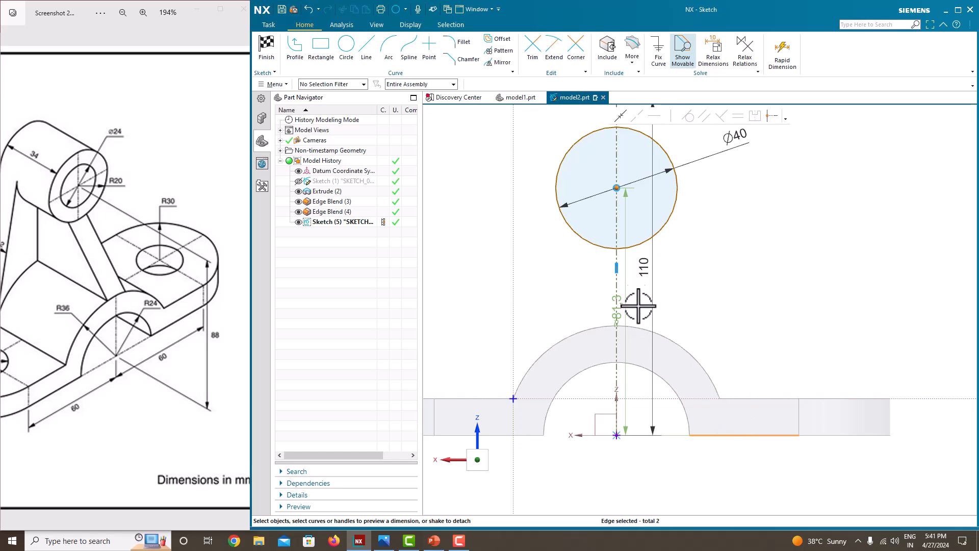
{"action": "left_click", "coordinate": [769, 308]}
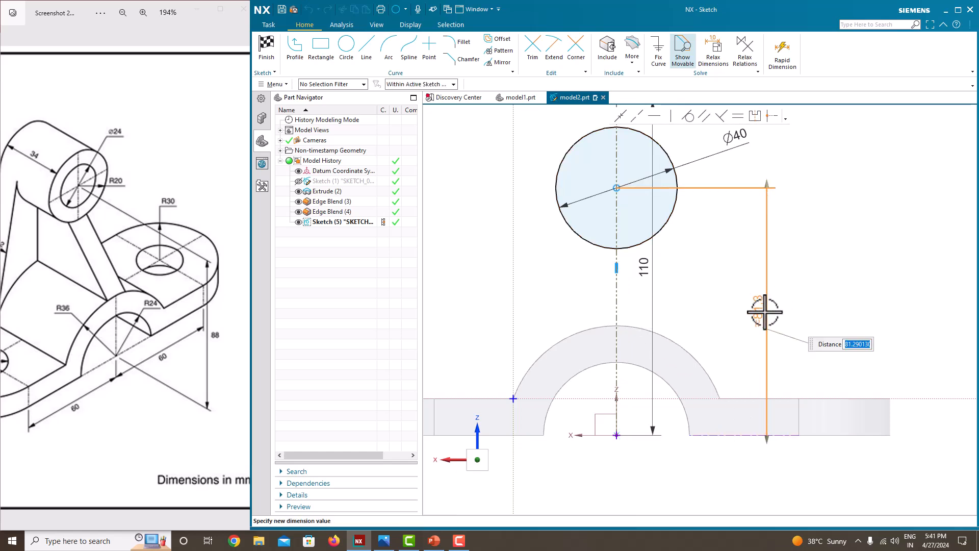
{"action": "key", "text": "Return"}
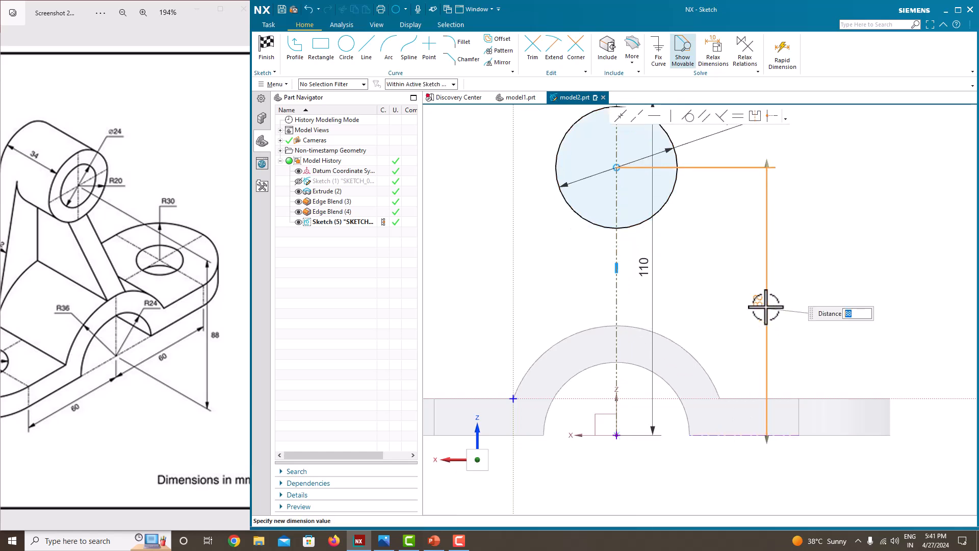
{"action": "scroll", "coordinate": [715, 266], "scroll_direction": "down", "scroll_amount": 4}
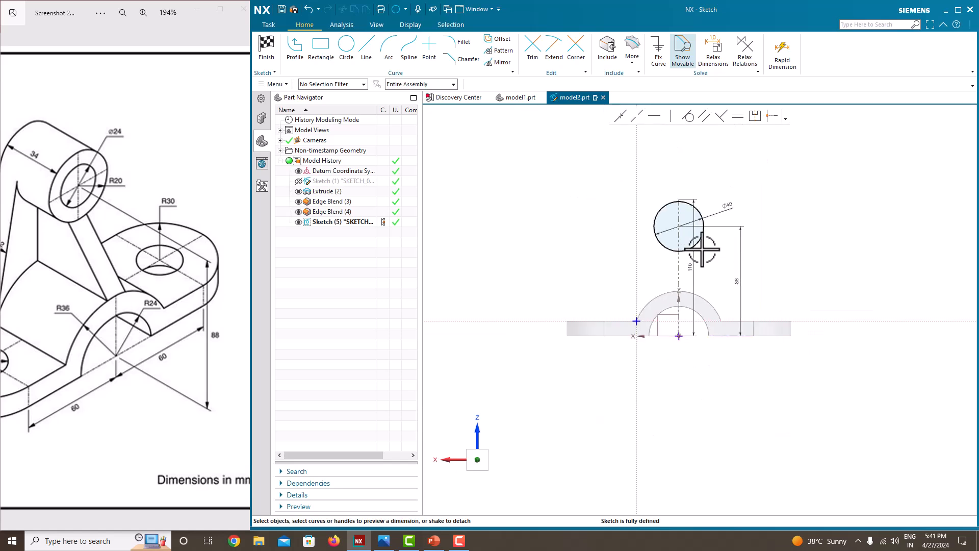
{"action": "scroll", "coordinate": [702, 254], "scroll_direction": "up", "scroll_amount": 2}
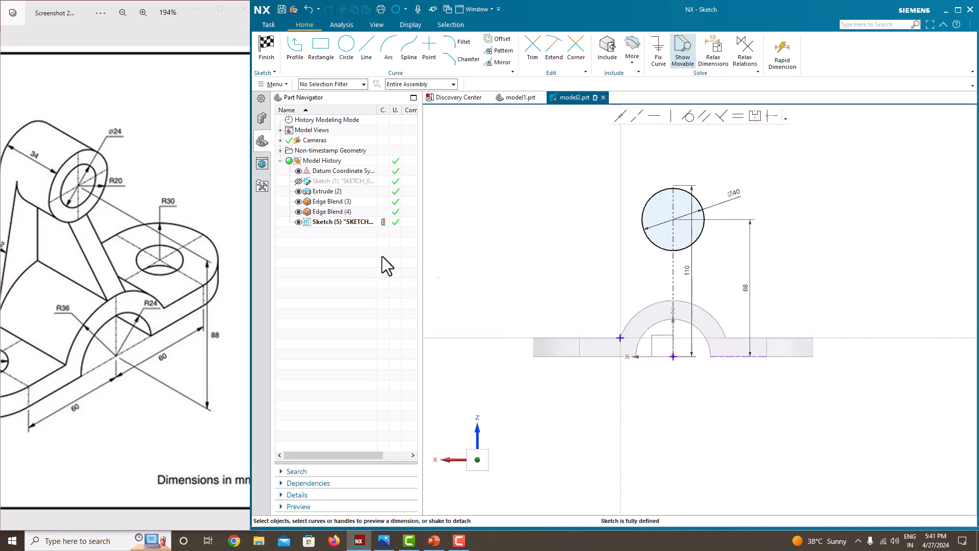
{"action": "scroll", "coordinate": [651, 317], "scroll_direction": "up", "scroll_amount": 2}
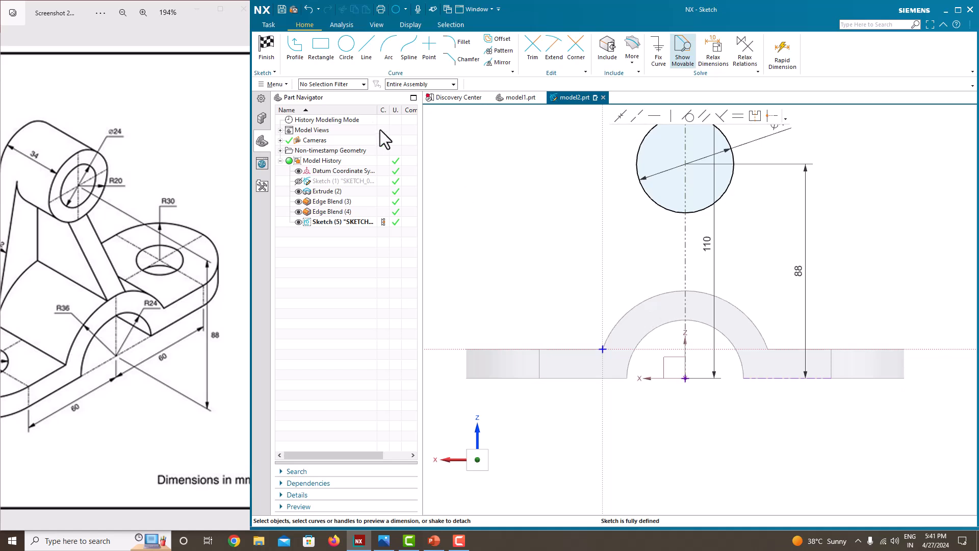
Step: Draw two lines from the arch's left and right ends, each tangent to the circle
{"action": "left_click", "coordinate": [296, 60]}
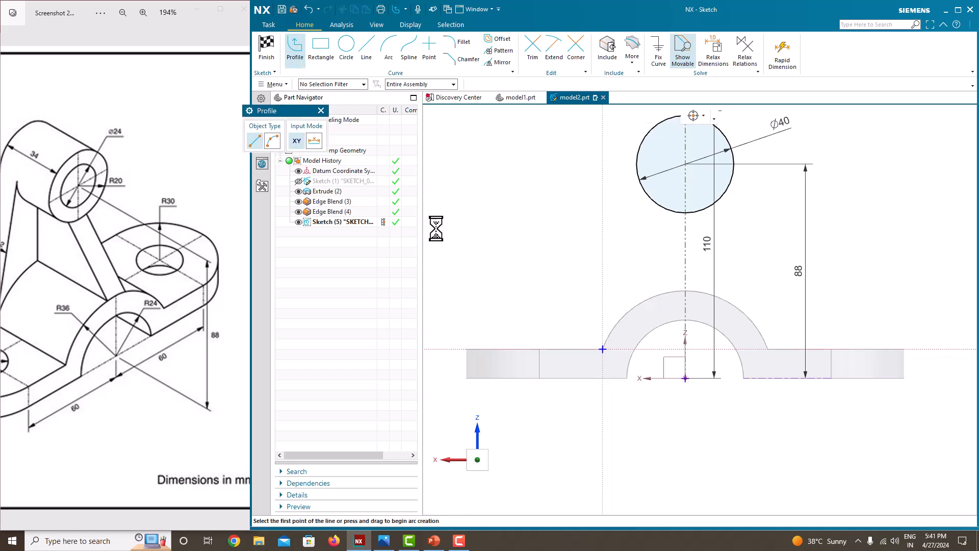
{"action": "left_click", "coordinate": [603, 349]}
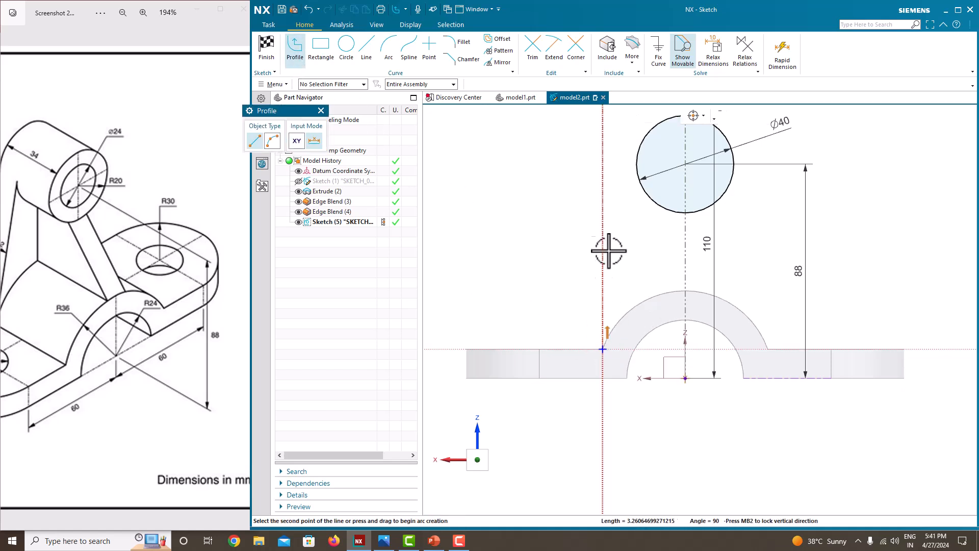
{"action": "left_click", "coordinate": [637, 169]}
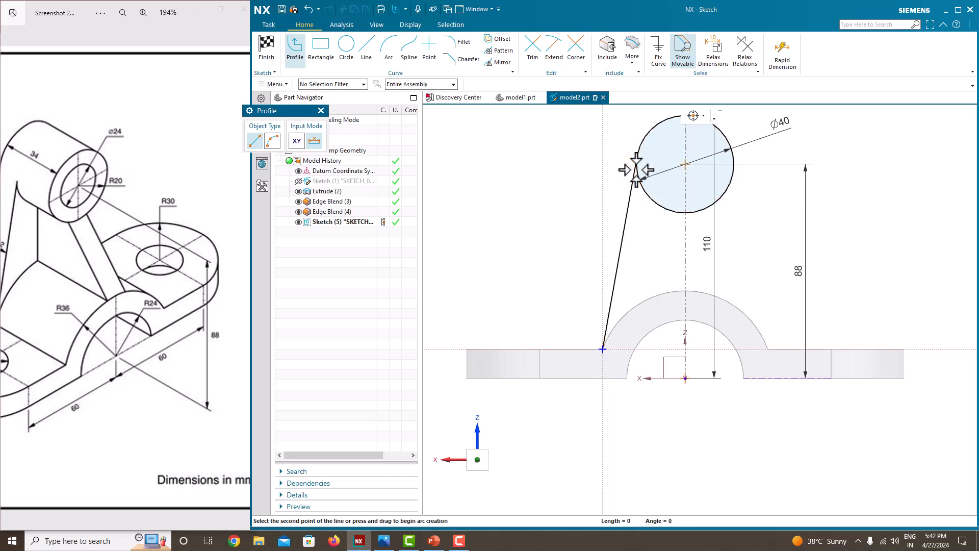
{"action": "key", "text": "Escape"}
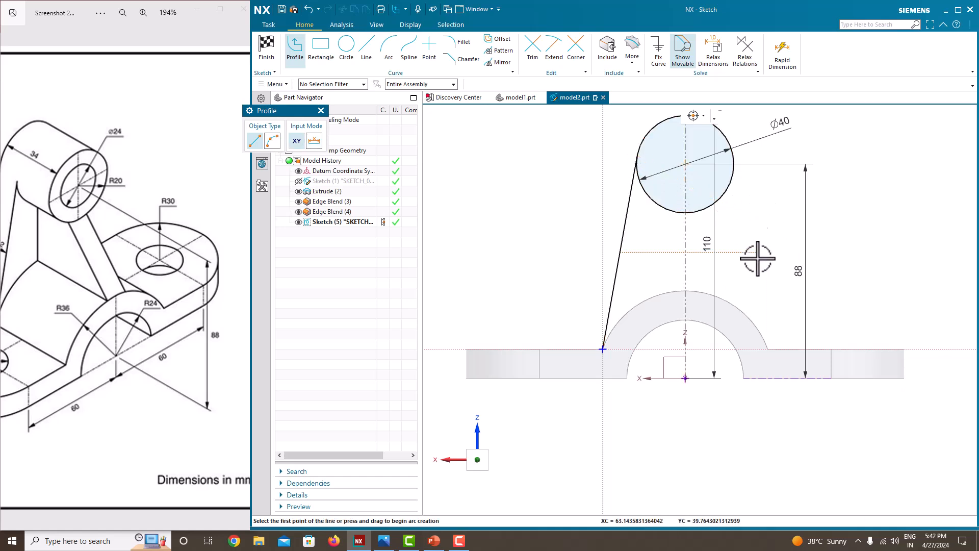
{"action": "scroll", "coordinate": [777, 350], "scroll_direction": "up", "scroll_amount": 2}
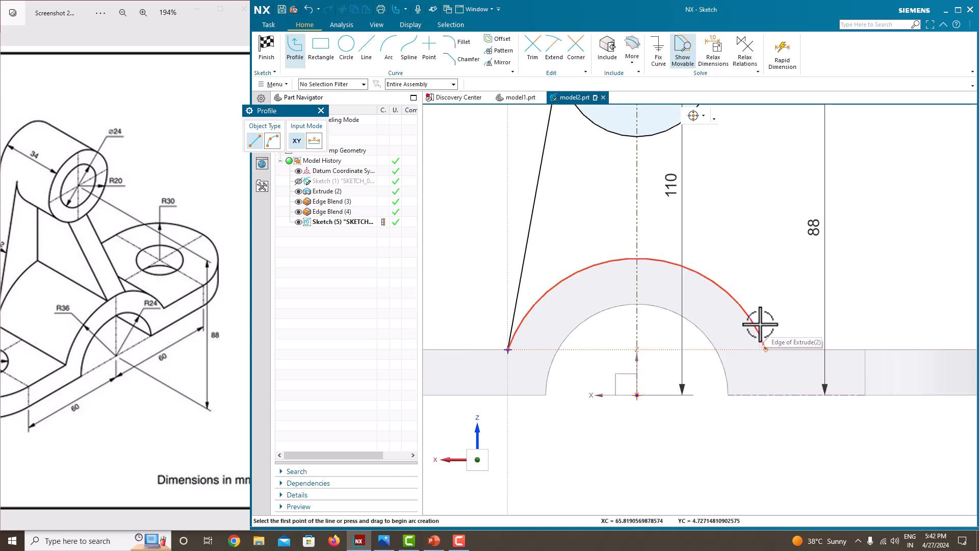
{"action": "right_click", "coordinate": [763, 347]}
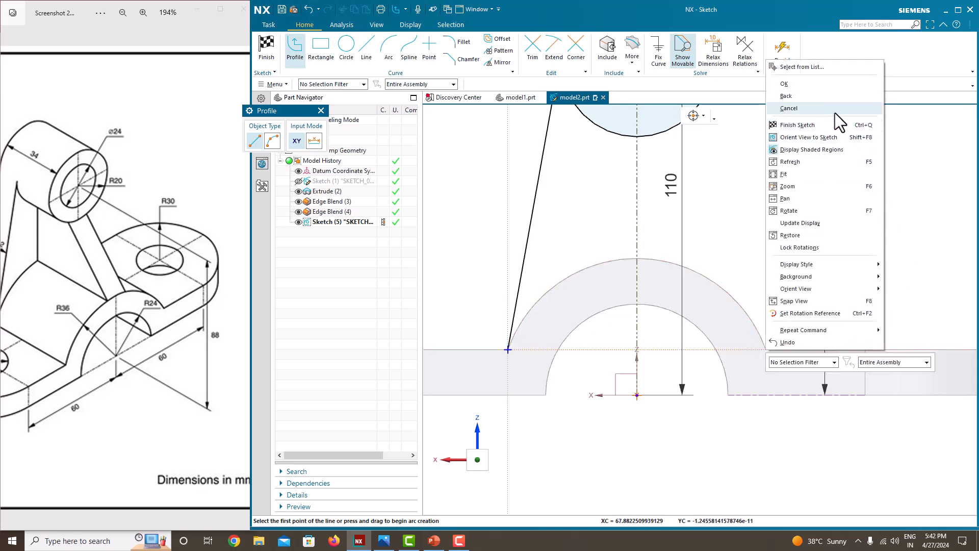
{"action": "left_click", "coordinate": [802, 67]}
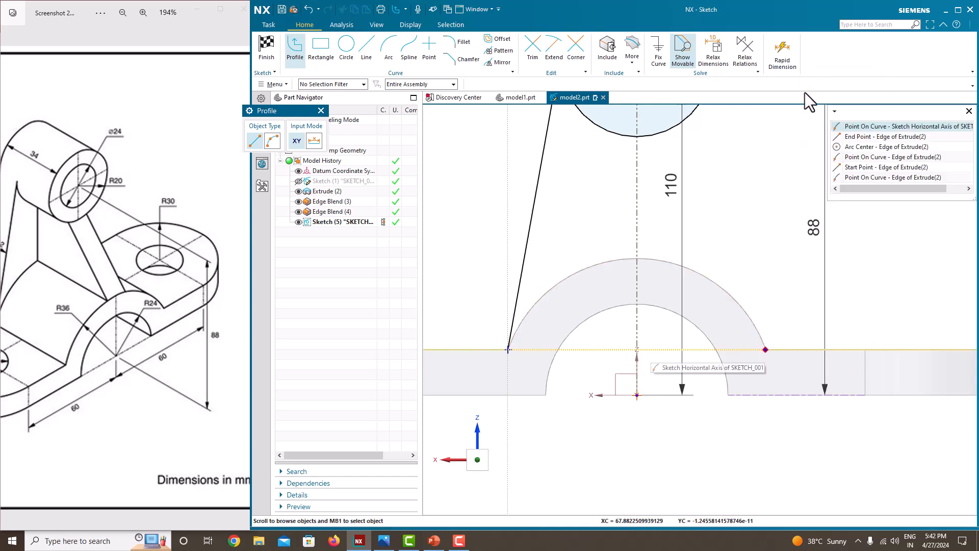
{"action": "left_click", "coordinate": [861, 137]}
{"action": "scroll", "coordinate": [831, 361], "scroll_direction": "down", "scroll_amount": 2}
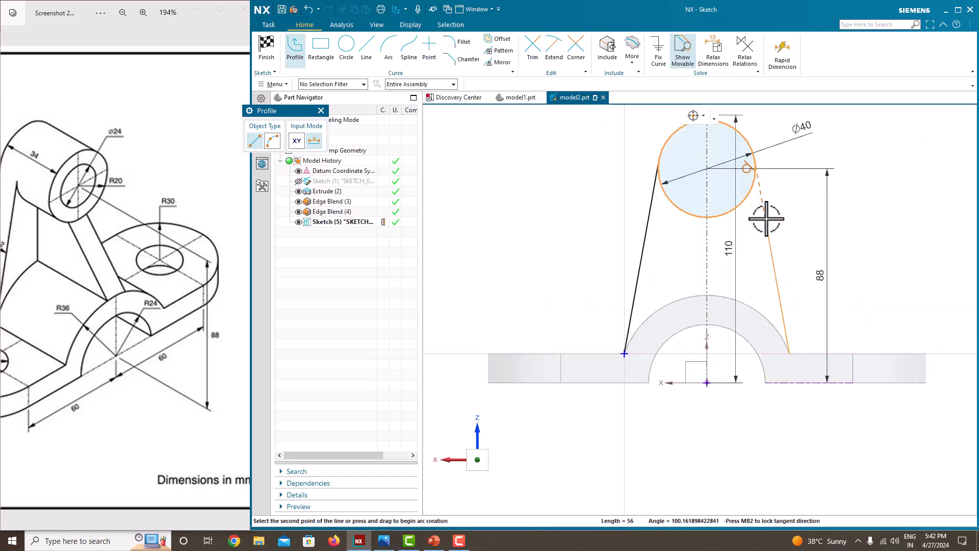
{"action": "left_click", "coordinate": [754, 164]}
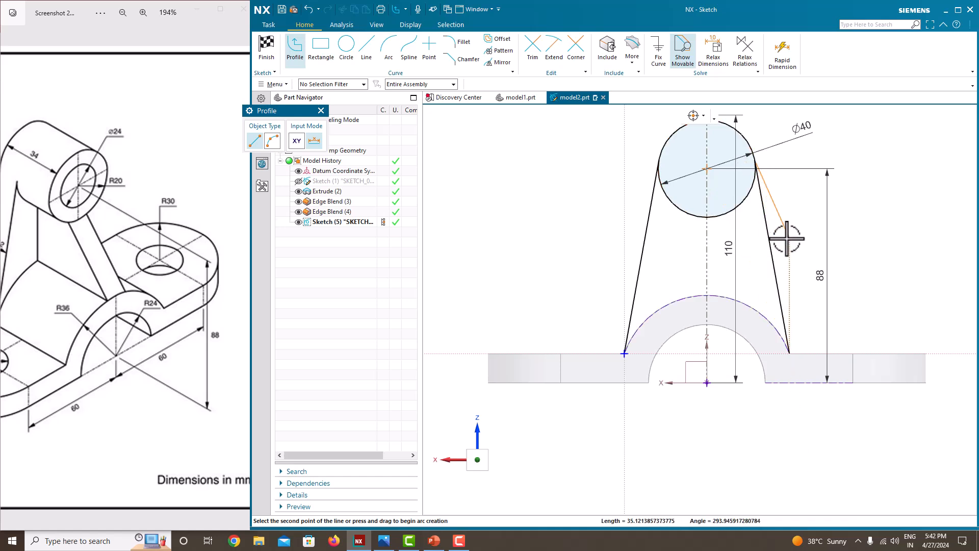
{"action": "key", "text": "Escape"}
{"action": "key", "text": "Escape"}
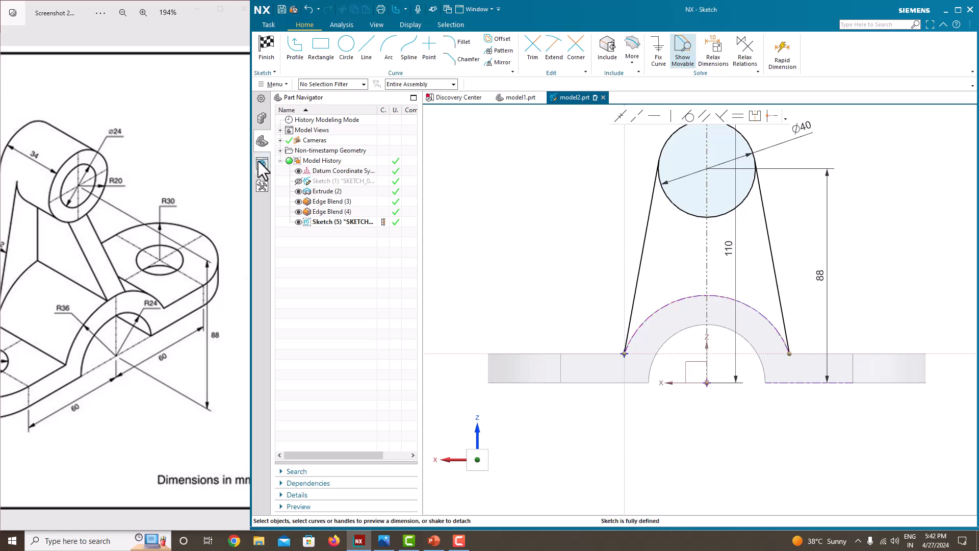
Step: Add an R36 arc centred on the arch centre, joining the feet of both lines
{"action": "left_click", "coordinate": [707, 382]}
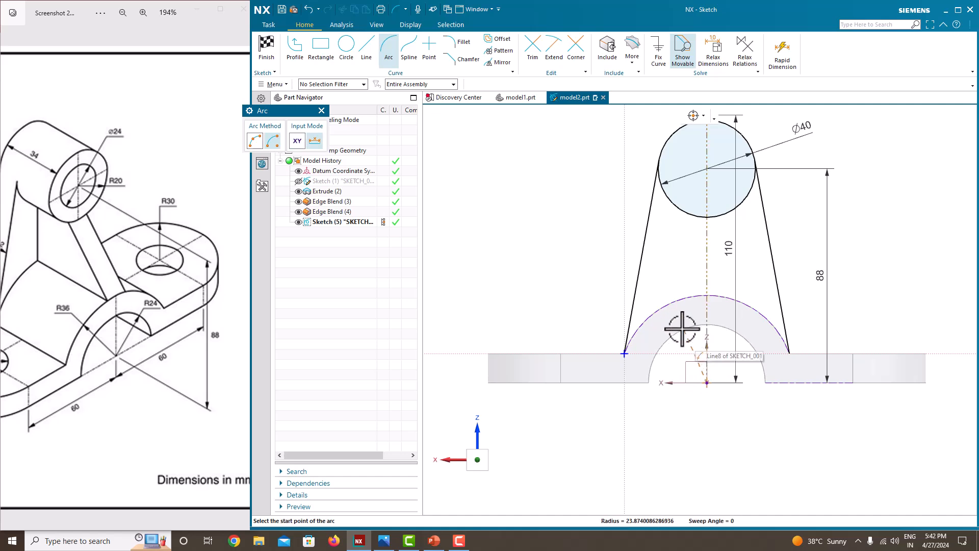
{"action": "left_click", "coordinate": [624, 353]}
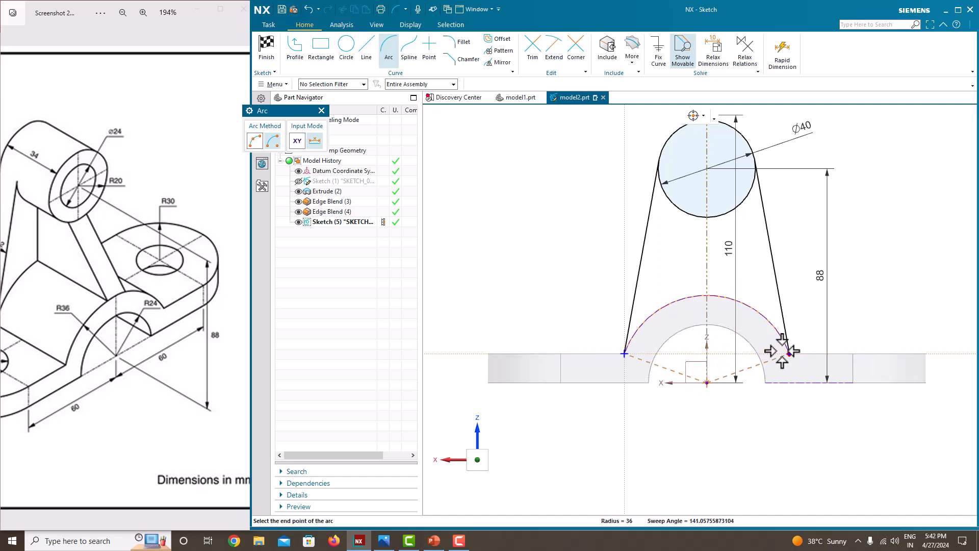
{"action": "scroll", "coordinate": [782, 350], "scroll_direction": "up", "scroll_amount": 4}
{"action": "scroll", "coordinate": [814, 360], "scroll_direction": "up", "scroll_amount": 4}
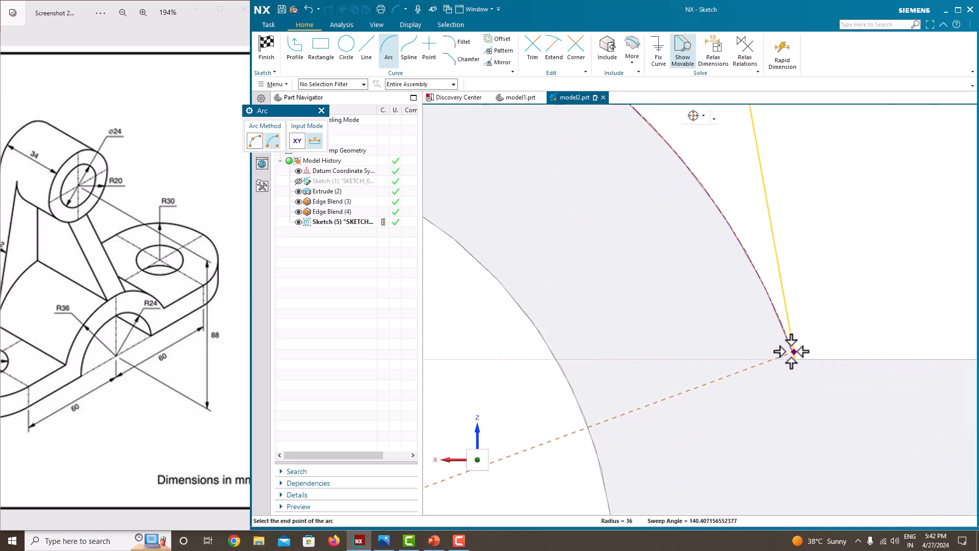
{"action": "left_click", "coordinate": [794, 359]}
{"action": "scroll", "coordinate": [795, 225], "scroll_direction": "down", "scroll_amount": 5}
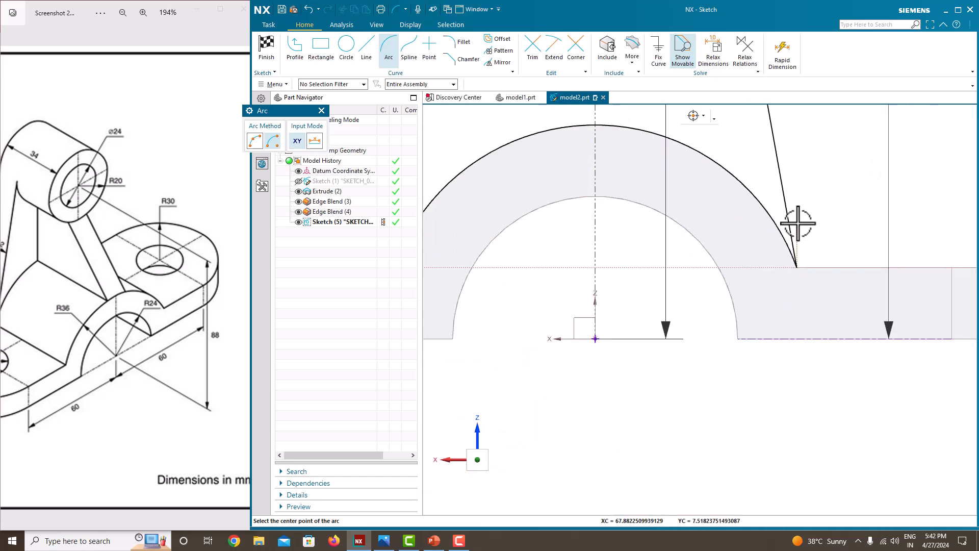
{"action": "scroll", "coordinate": [769, 339], "scroll_direction": "down", "scroll_amount": 3}
{"action": "scroll", "coordinate": [776, 267], "scroll_direction": "up", "scroll_amount": 2}
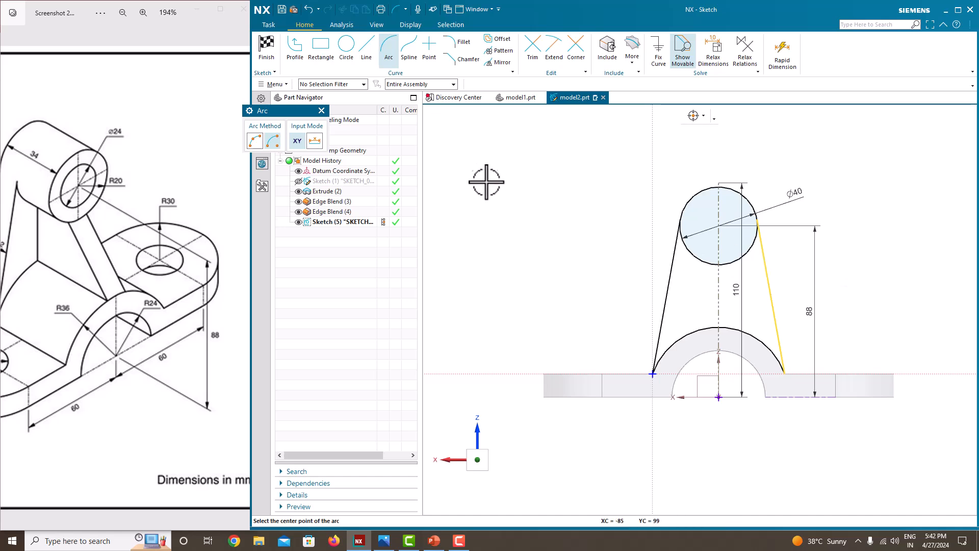
{"action": "key", "text": "Escape"}
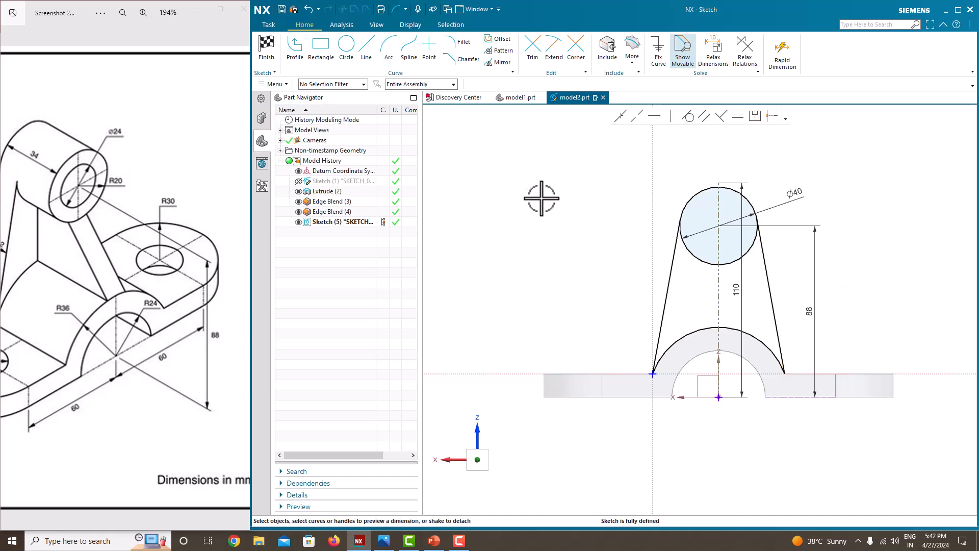
Step: Trim away the circle's lower arc and finish the sketch
{"action": "left_click", "coordinate": [532, 47]}
{"action": "left_click", "coordinate": [705, 261]}
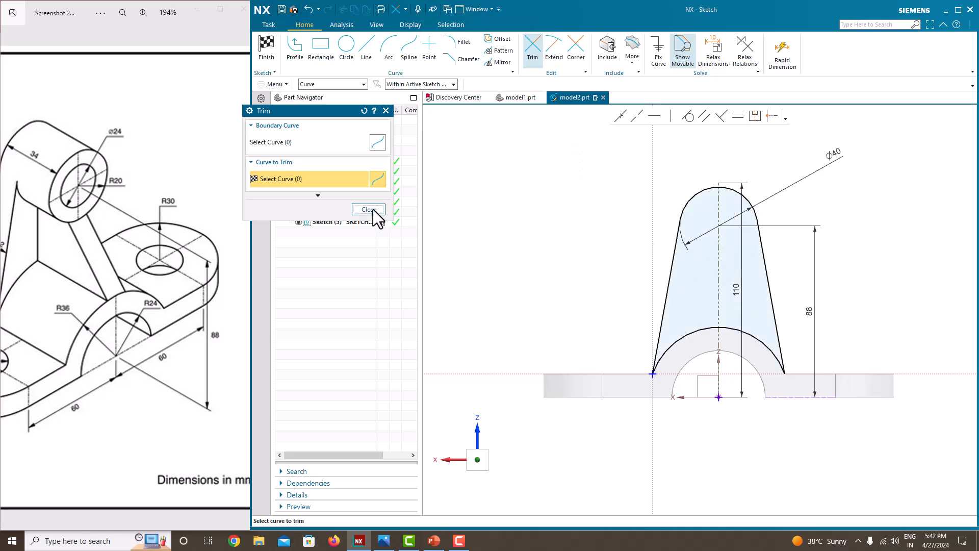
{"action": "left_click", "coordinate": [369, 210]}
{"action": "right_click", "coordinate": [579, 200]}
{"action": "left_click", "coordinate": [586, 212]}
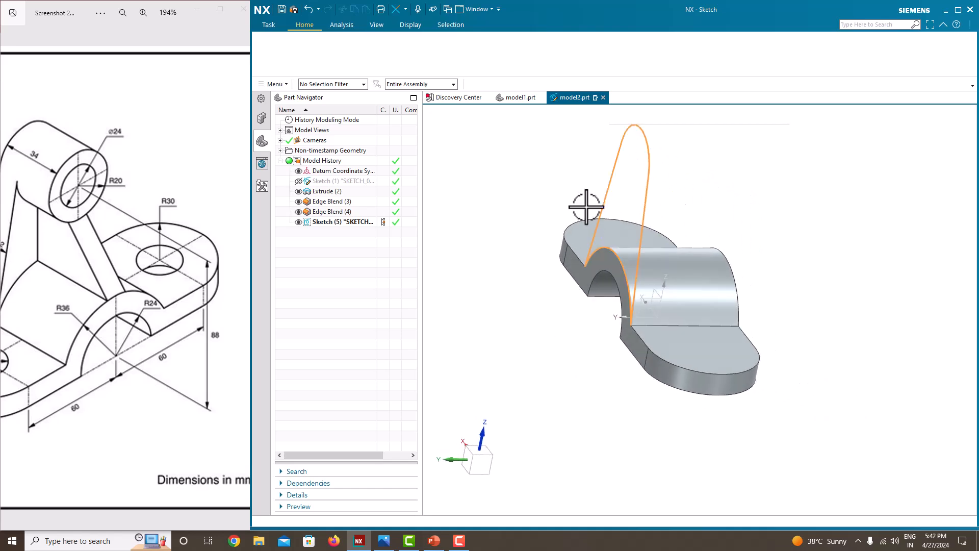
Step: Extrude the upright profile normal to its sketch plane with separate start and end values
{"action": "left_click", "coordinate": [326, 60]}
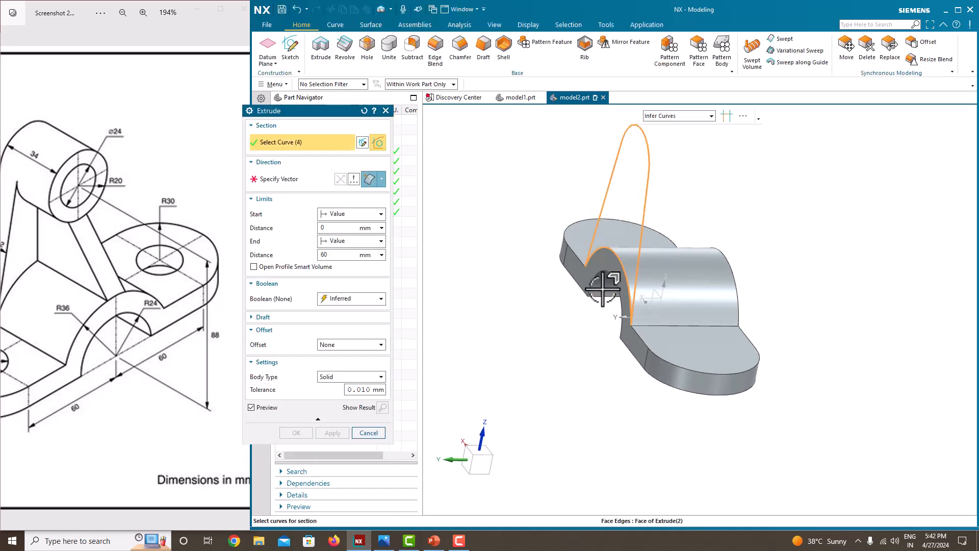
{"action": "middle_click_drag", "start_coordinate": [603, 273], "coordinate": [506, 235]}
{"action": "left_click", "coordinate": [311, 179]}
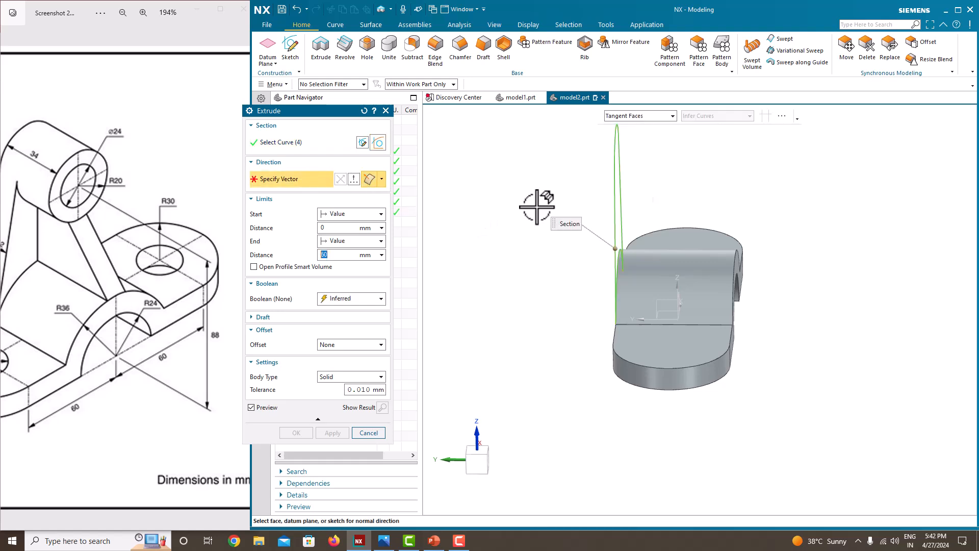
{"action": "left_click", "coordinate": [615, 200]}
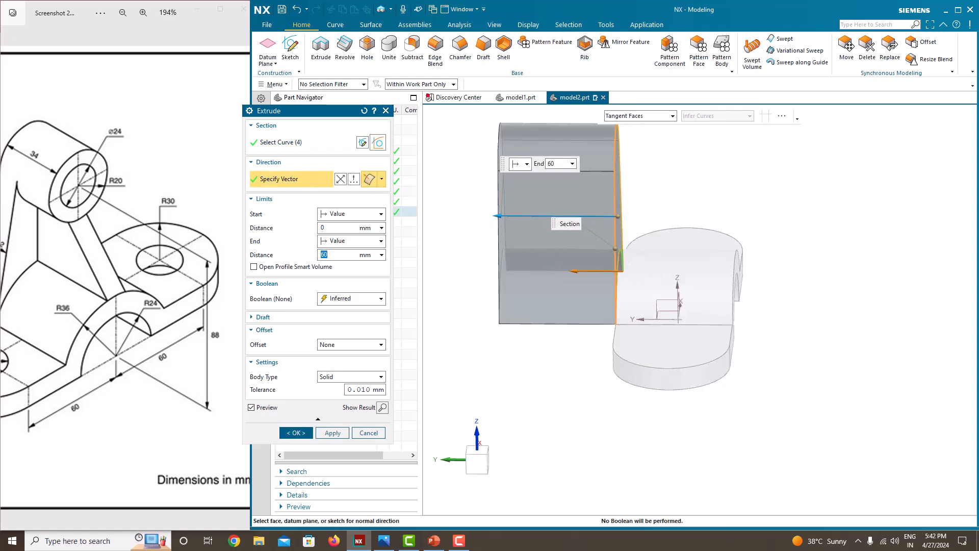
{"action": "left_click", "coordinate": [441, 85]}
{"action": "left_click", "coordinate": [437, 93]}
{"action": "left_click", "coordinate": [345, 241]}
{"action": "left_click", "coordinate": [345, 276]}
{"action": "scroll", "coordinate": [190, 298], "scroll_direction": "down", "scroll_amount": 3}
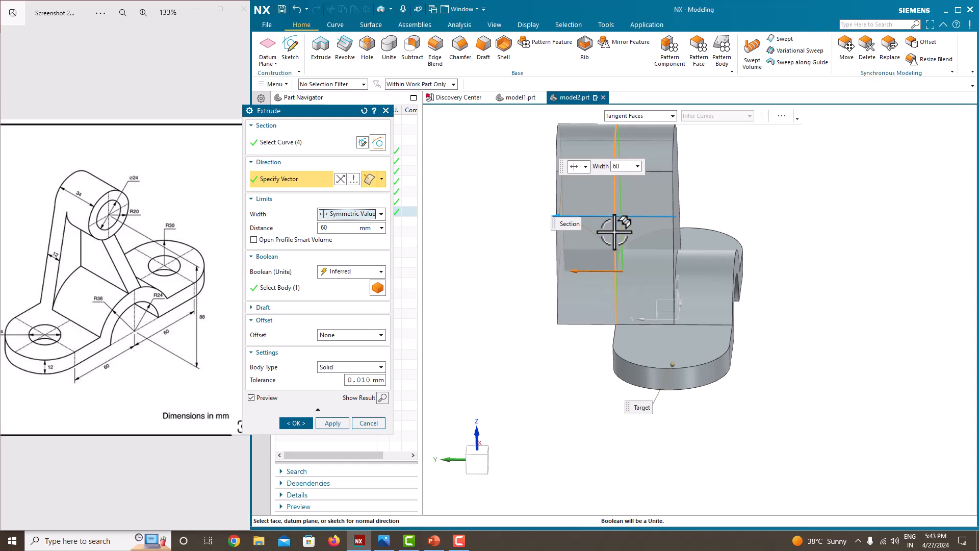
{"action": "left_click", "coordinate": [352, 213]}
{"action": "left_click", "coordinate": [348, 227]}
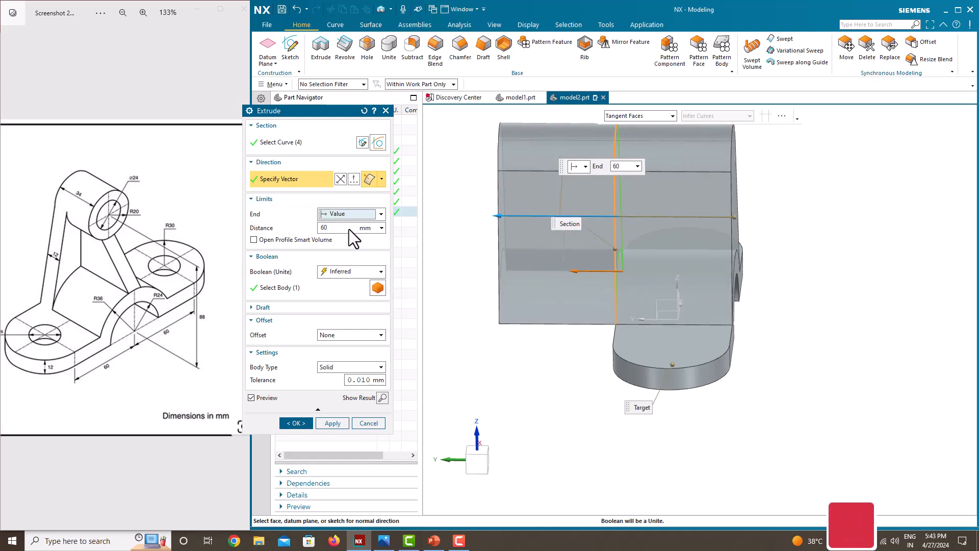
Step: Make the upright 12 mm thick, united to the base, and hide Sketch (5)
{"action": "left_click", "coordinate": [343, 213]}
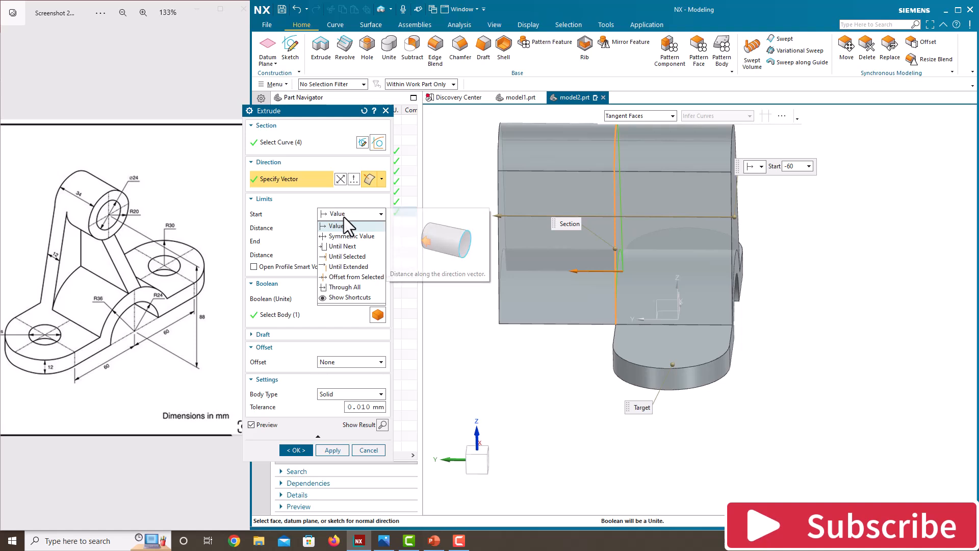
{"action": "left_click", "coordinate": [344, 218]}
{"action": "key", "text": "Tab"}
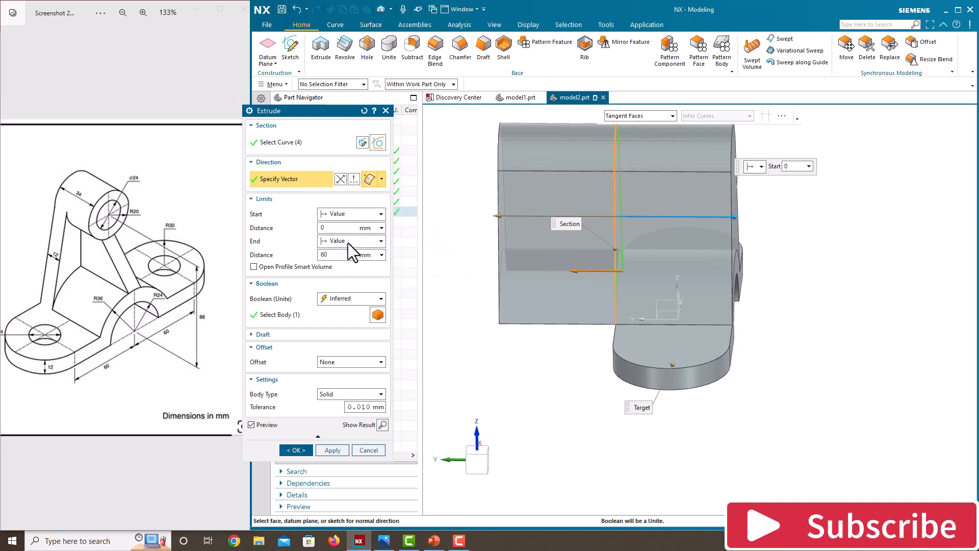
{"action": "left_click", "coordinate": [347, 241]}
{"action": "left_click", "coordinate": [348, 246]}
{"action": "left_click_drag", "start_coordinate": [497, 215], "coordinate": [638, 218]}
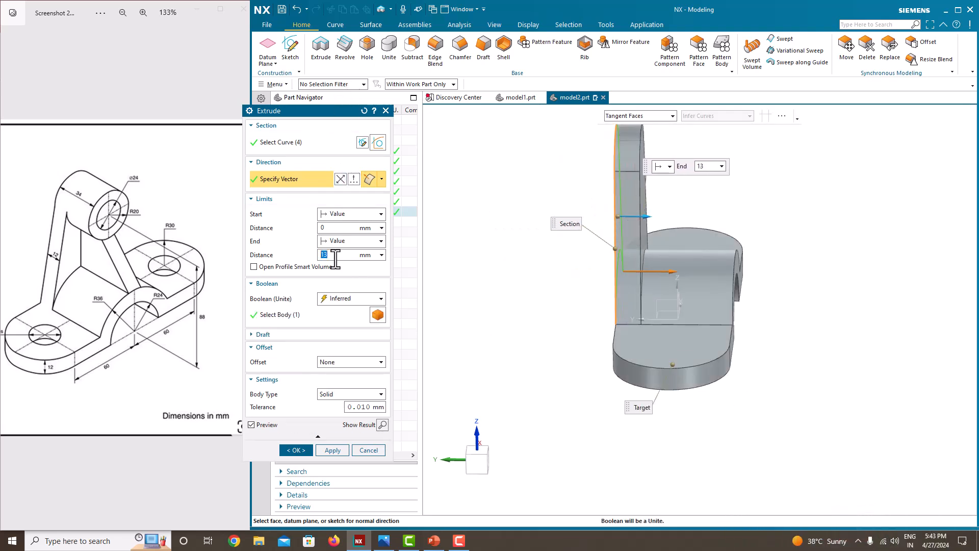
{"action": "type", "text": "12"}
{"action": "key", "text": "Return"}
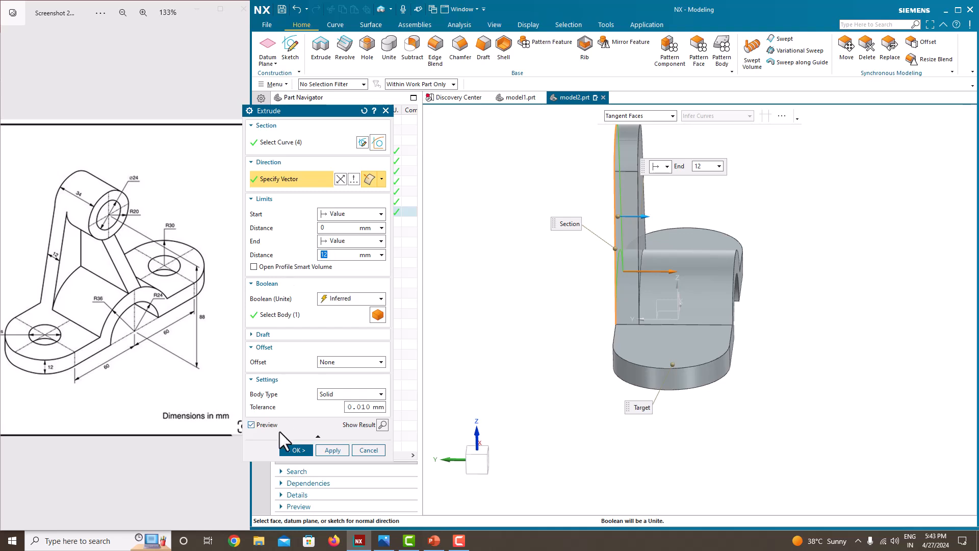
{"action": "left_click", "coordinate": [296, 451]}
{"action": "mouse_move", "coordinate": [546, 286]}
{"action": "middle_mouse_down"}
{"action": "mouse_move", "coordinate": [612, 265]}
{"action": "mouse_move", "coordinate": [516, 238]}
{"action": "middle_mouse_up"}
{"action": "left_click", "coordinate": [298, 211]}
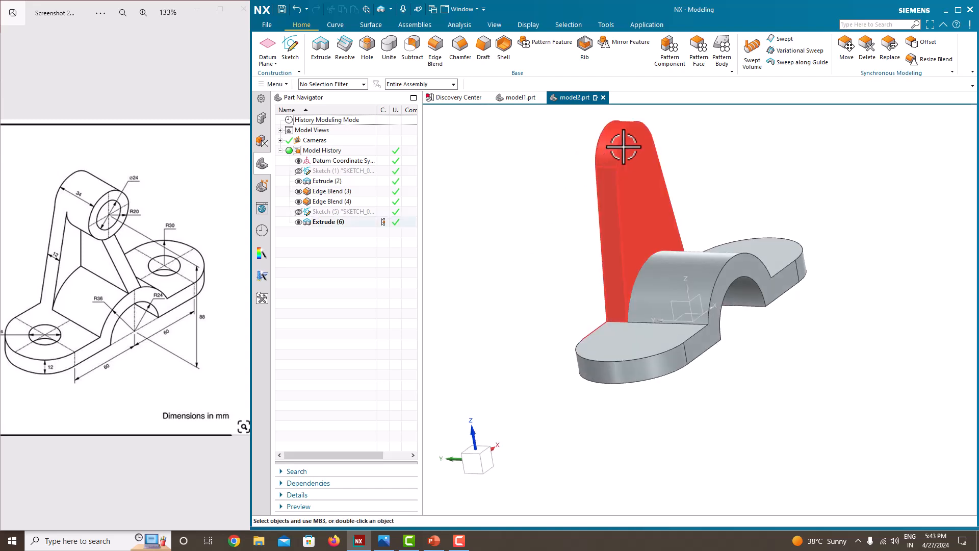
Step: Start a new sketch on the upright's front face
{"action": "middle_click_drag", "start_coordinate": [627, 427], "coordinate": [666, 277]}
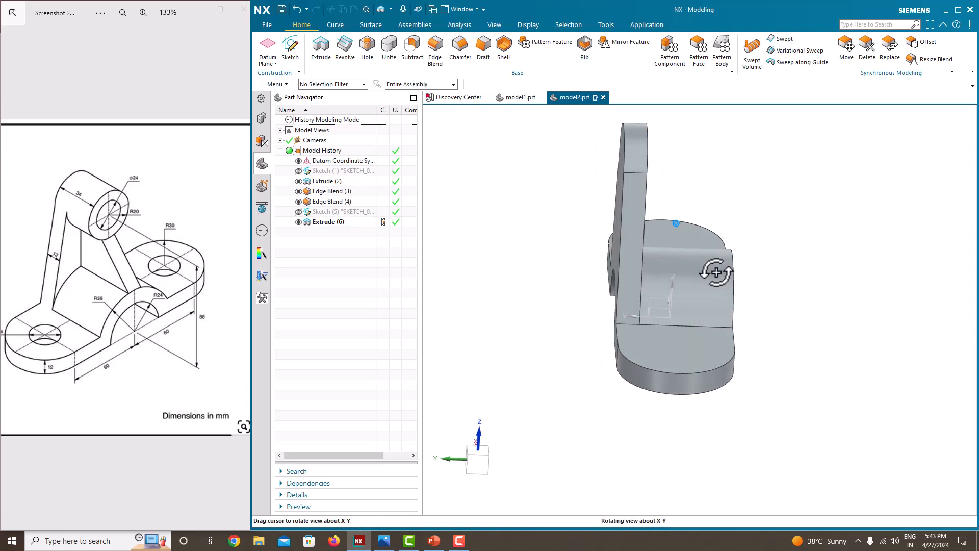
{"action": "left_click", "coordinate": [291, 56]}
{"action": "mouse_move", "coordinate": [585, 159]}
{"action": "middle_mouse_down"}
{"action": "mouse_move", "coordinate": [719, 182]}
{"action": "mouse_move", "coordinate": [708, 208]}
{"action": "mouse_move", "coordinate": [684, 157]}
{"action": "middle_mouse_up"}
{"action": "left_click", "coordinate": [677, 140]}
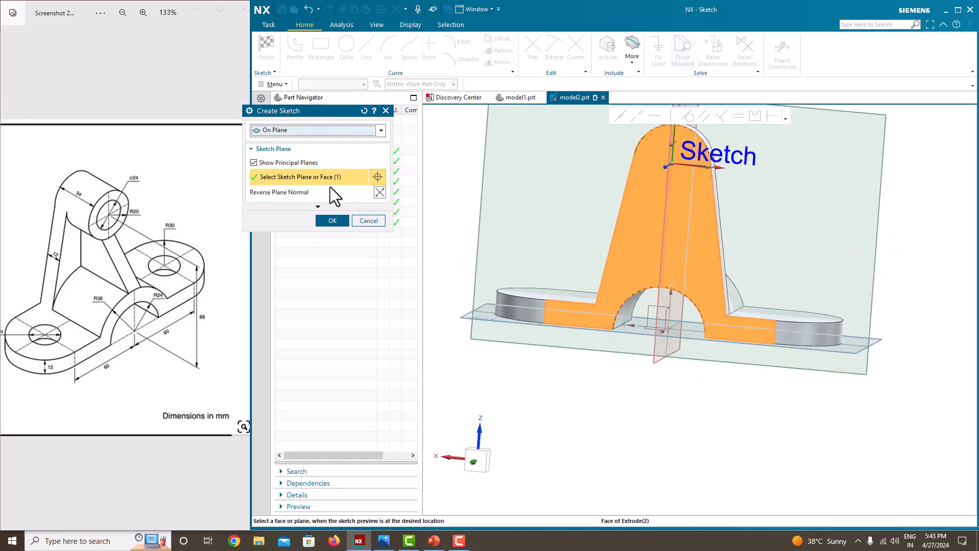
{"action": "left_click", "coordinate": [330, 223]}
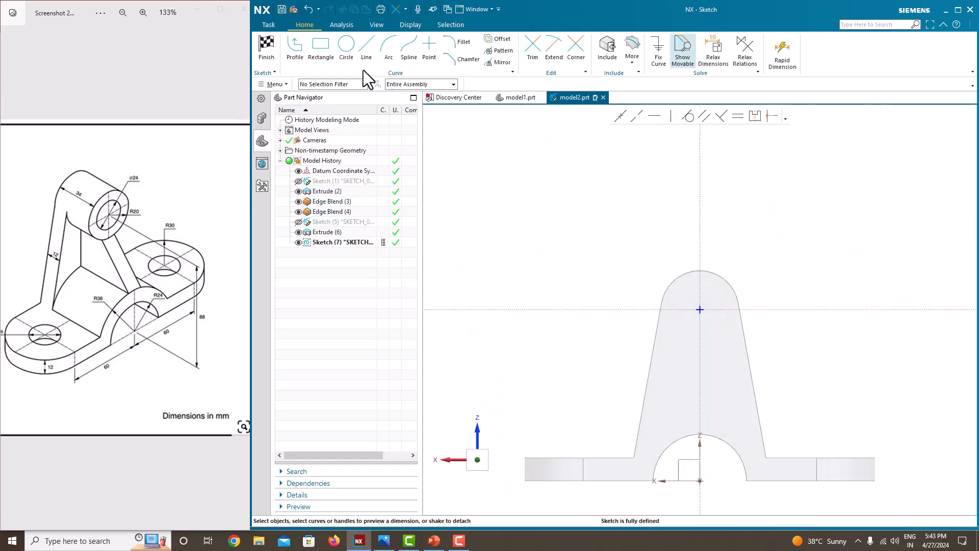
Step: Draw a Ø40 circle centred on the upright's rounded top and finish the sketch
{"action": "left_click", "coordinate": [346, 45]}
{"action": "scroll", "coordinate": [700, 308], "scroll_direction": "up", "scroll_amount": 3}
{"action": "left_click", "coordinate": [697, 311]}
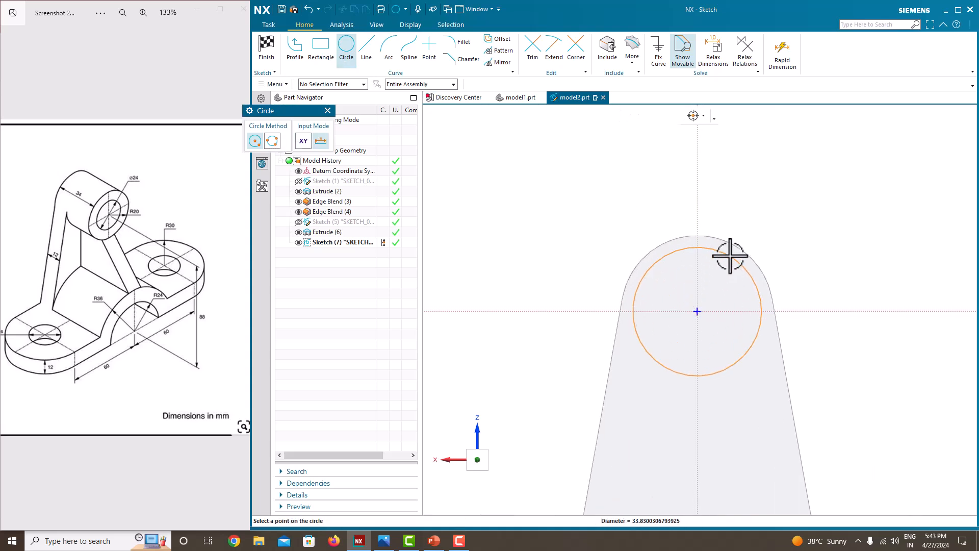
{"action": "left_click", "coordinate": [772, 298]}
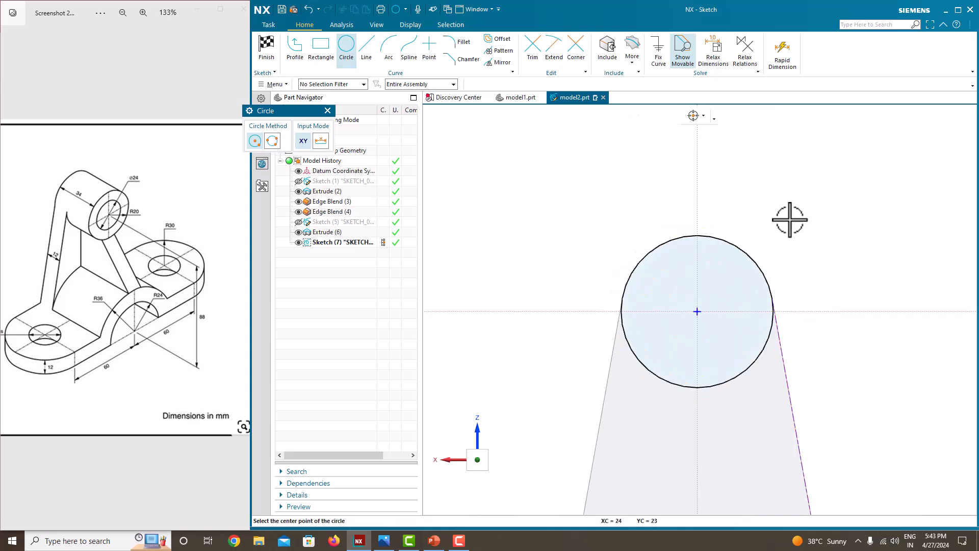
{"action": "key", "text": "Escape"}
{"action": "right_click", "coordinate": [554, 183]}
{"action": "left_click", "coordinate": [573, 194]}
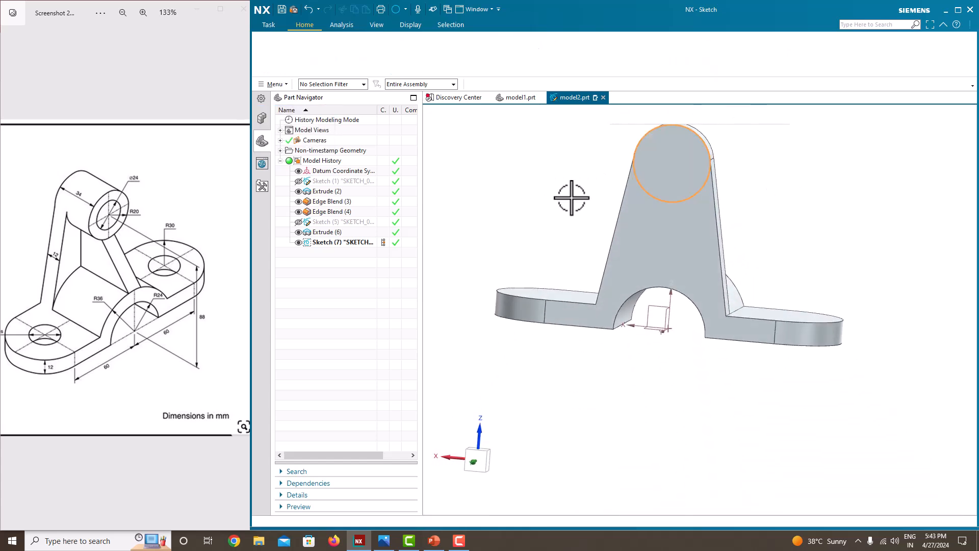
Step: Extrude the top circle normal to the upright's face, flipped outward, united with the body
{"action": "left_click", "coordinate": [328, 62]}
{"action": "middle_click_drag", "start_coordinate": [673, 278], "coordinate": [585, 280]}
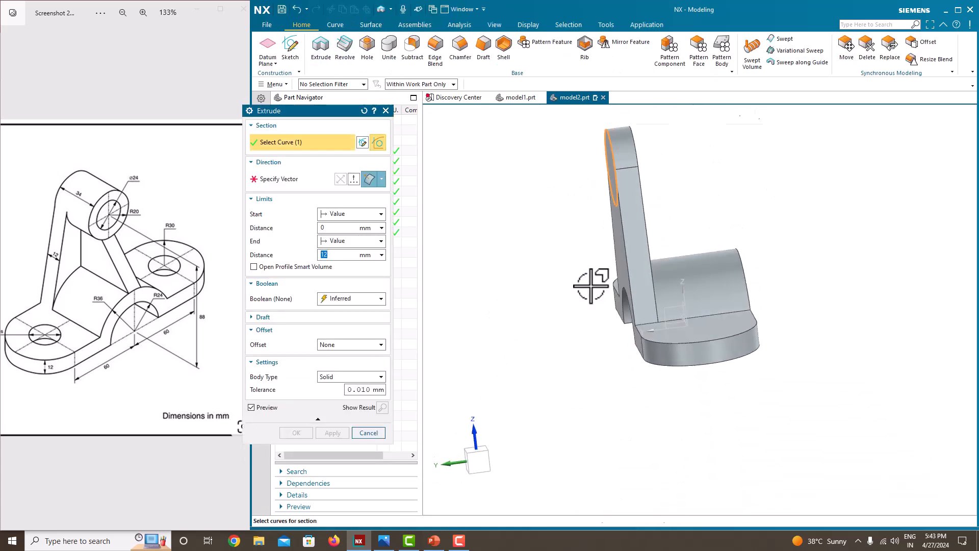
{"action": "left_click", "coordinate": [276, 181]}
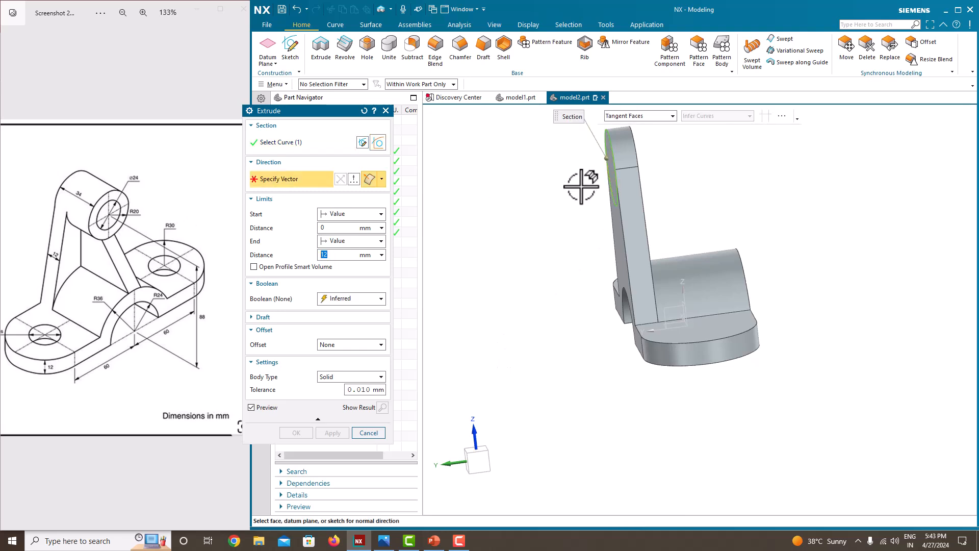
{"action": "left_click", "coordinate": [613, 195]}
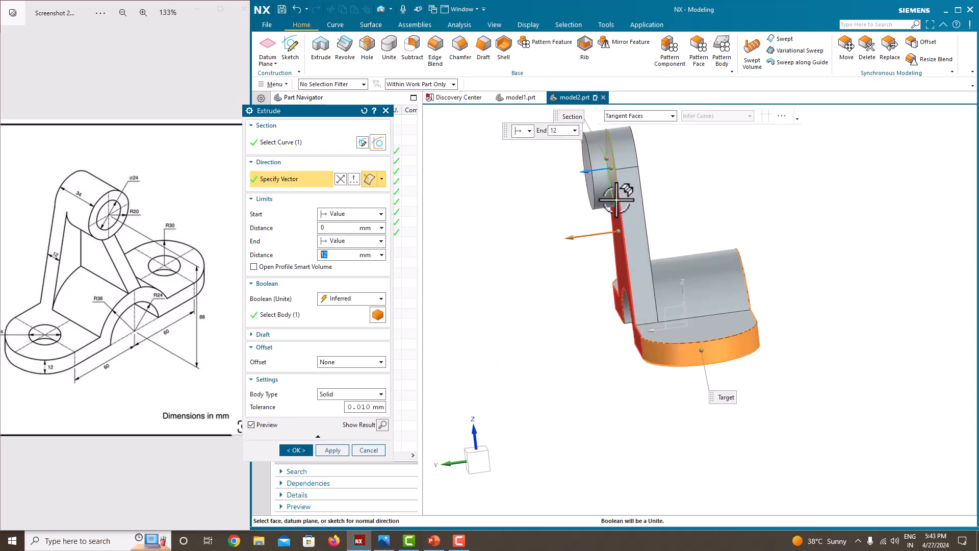
{"action": "left_click_drag", "start_coordinate": [585, 169], "coordinate": [622, 174]}
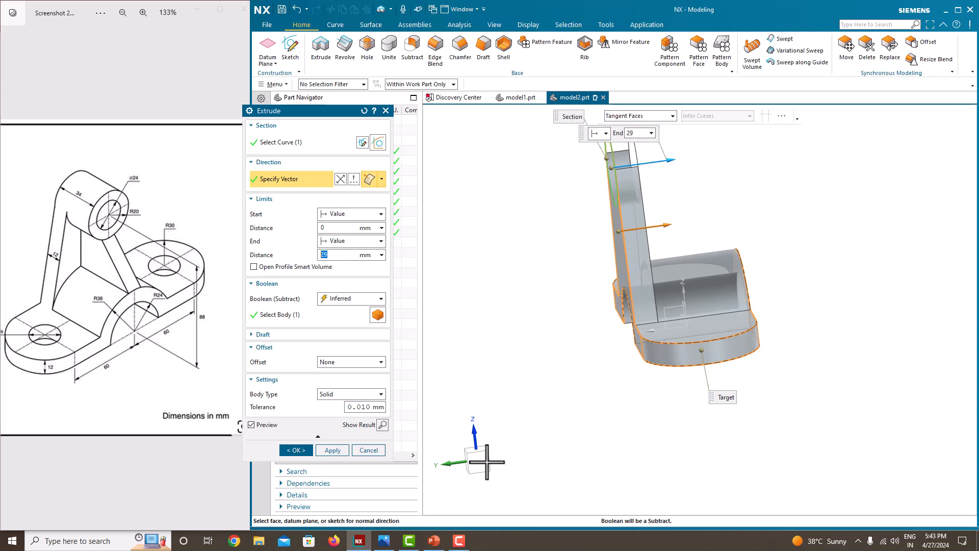
{"action": "left_click", "coordinate": [344, 296]}
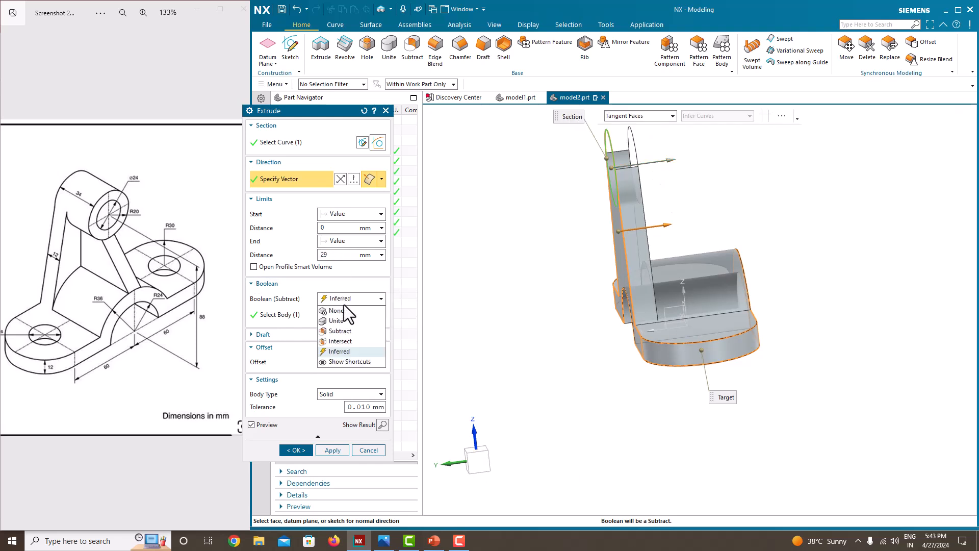
{"action": "left_click", "coordinate": [341, 320]}
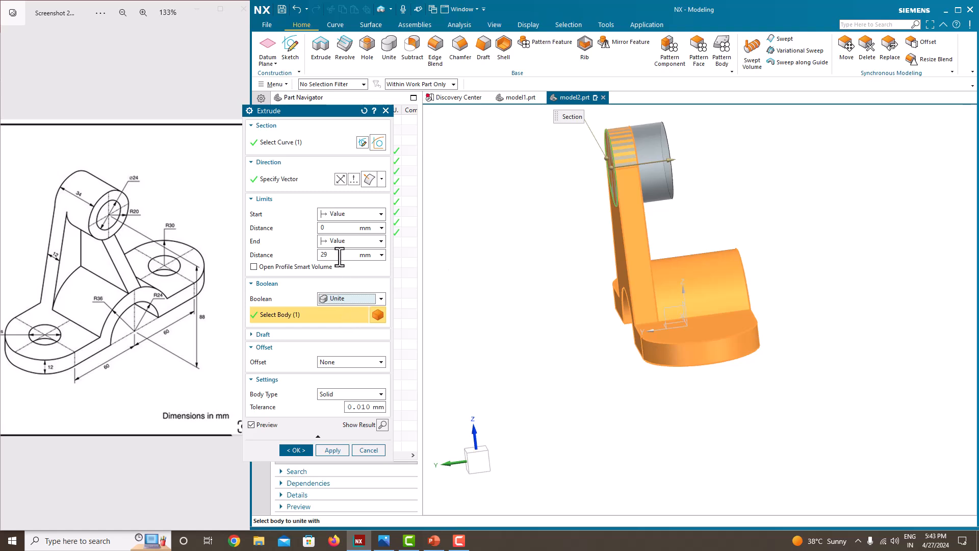
Step: Set the boss length to 34 mm, create it, and hide Sketch (7)
{"action": "left_click", "coordinate": [339, 255]}
{"action": "type", "text": "34"}
{"action": "key", "text": "Return"}
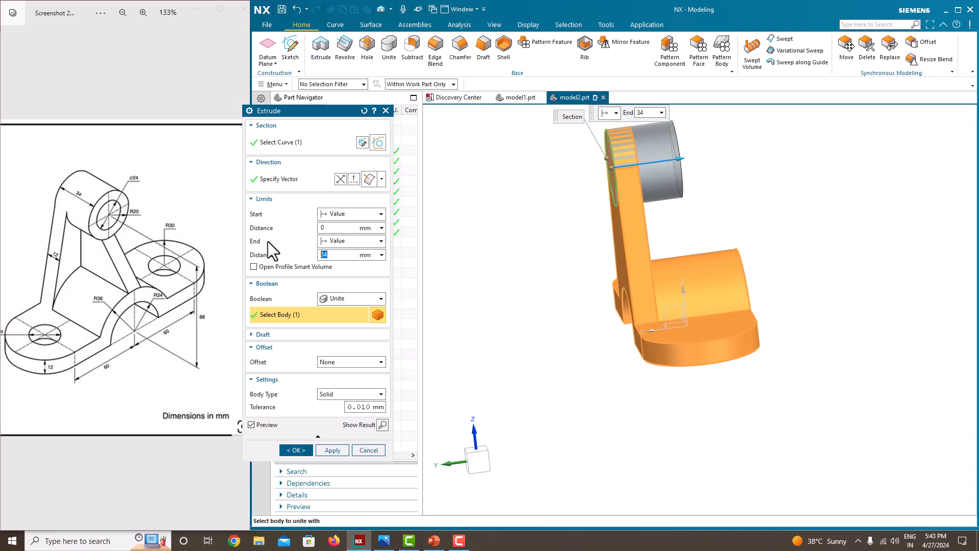
{"action": "left_click", "coordinate": [303, 446]}
{"action": "scroll", "coordinate": [650, 330], "scroll_direction": "down", "scroll_amount": 5}
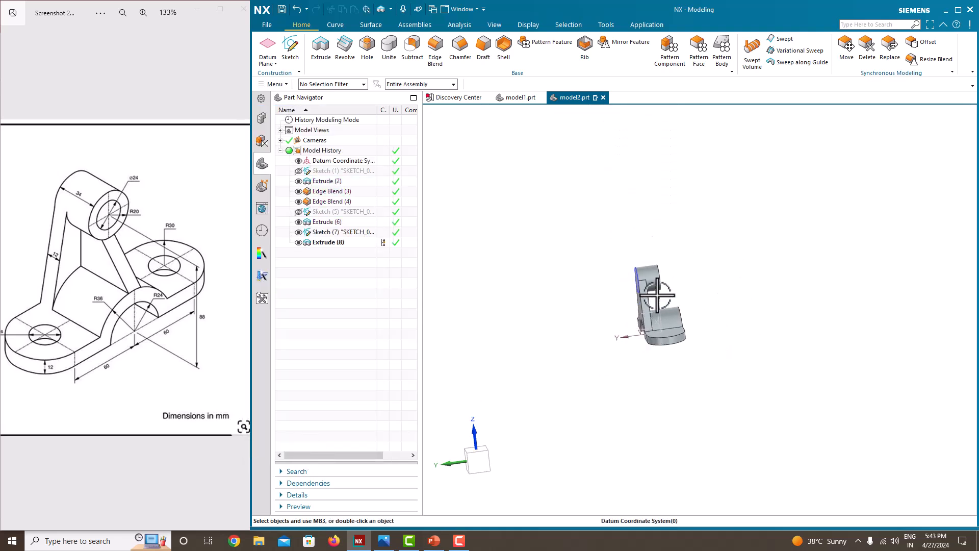
{"action": "scroll", "coordinate": [659, 281], "scroll_direction": "up", "scroll_amount": 4}
{"action": "left_click", "coordinate": [298, 232]}
{"action": "mouse_move", "coordinate": [697, 281]}
{"action": "middle_mouse_down"}
{"action": "mouse_move", "coordinate": [644, 282]}
{"action": "mouse_move", "coordinate": [660, 289]}
{"action": "middle_mouse_up"}
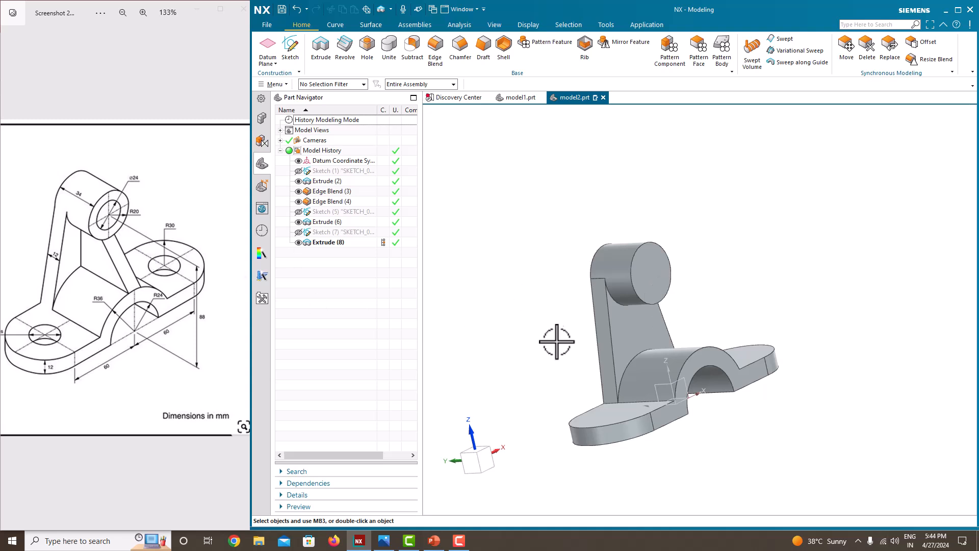
Step: Create a new sketch with the Right datum plane as its plane, for the rib
{"action": "mouse_move", "coordinate": [686, 322]}
{"action": "middle_mouse_down"}
{"action": "mouse_move", "coordinate": [699, 328]}
{"action": "mouse_move", "coordinate": [688, 324]}
{"action": "middle_mouse_up"}
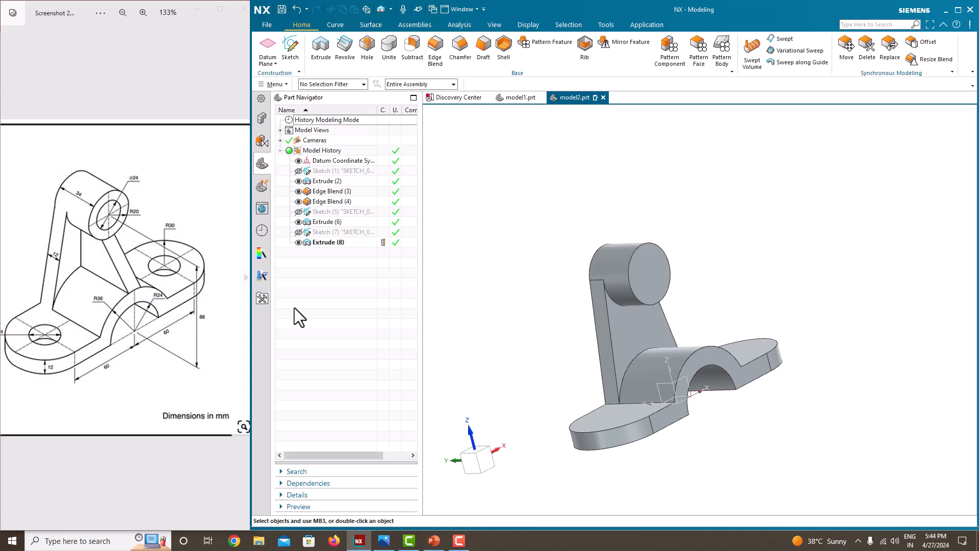
{"action": "middle_click_drag", "start_coordinate": [671, 316], "coordinate": [704, 306]}
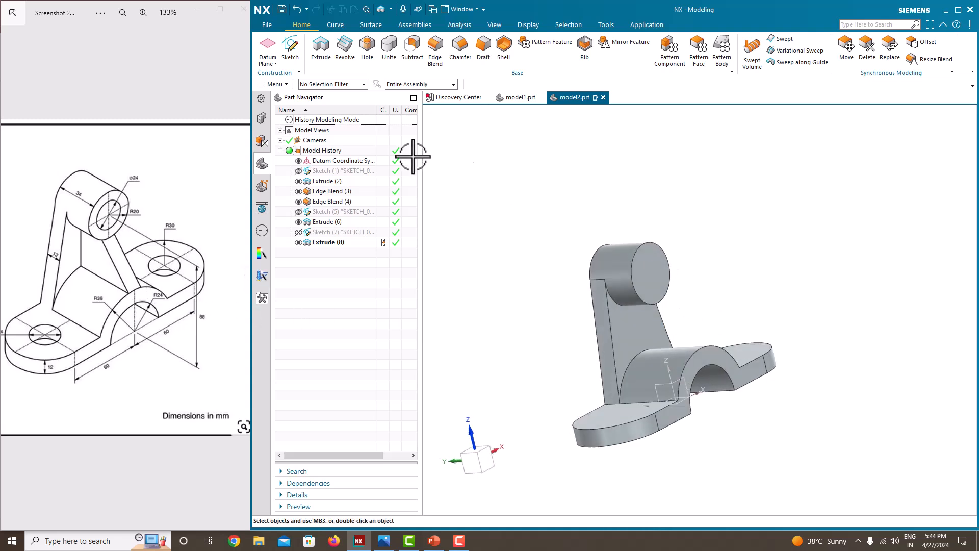
{"action": "left_click", "coordinate": [291, 58]}
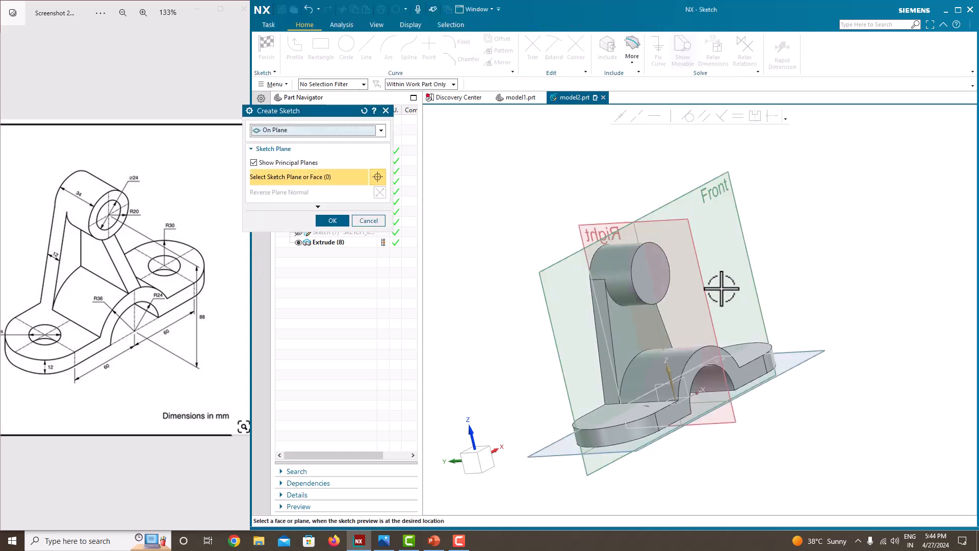
{"action": "middle_click_drag", "start_coordinate": [710, 298], "coordinate": [765, 322]}
{"action": "middle_click_drag", "start_coordinate": [733, 263], "coordinate": [568, 328]}
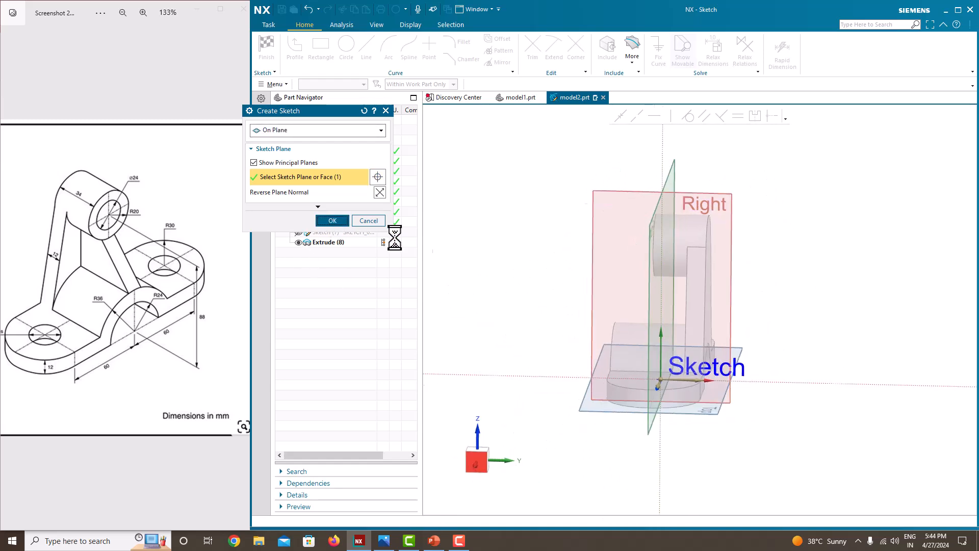
{"action": "left_click", "coordinate": [332, 220]}
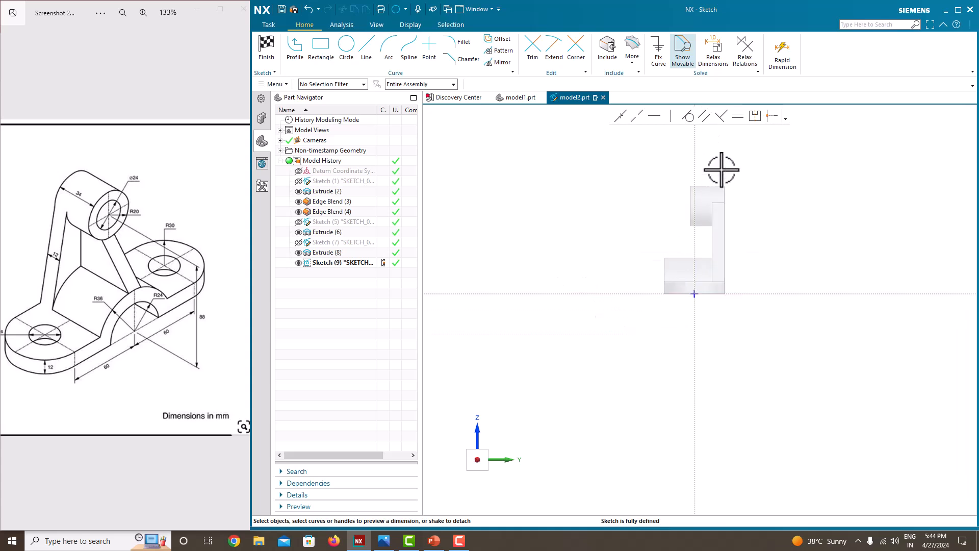
Step: Draw a sloped line from the upright's edge down to the extrude edge using Select from List
{"action": "left_click", "coordinate": [298, 55]}
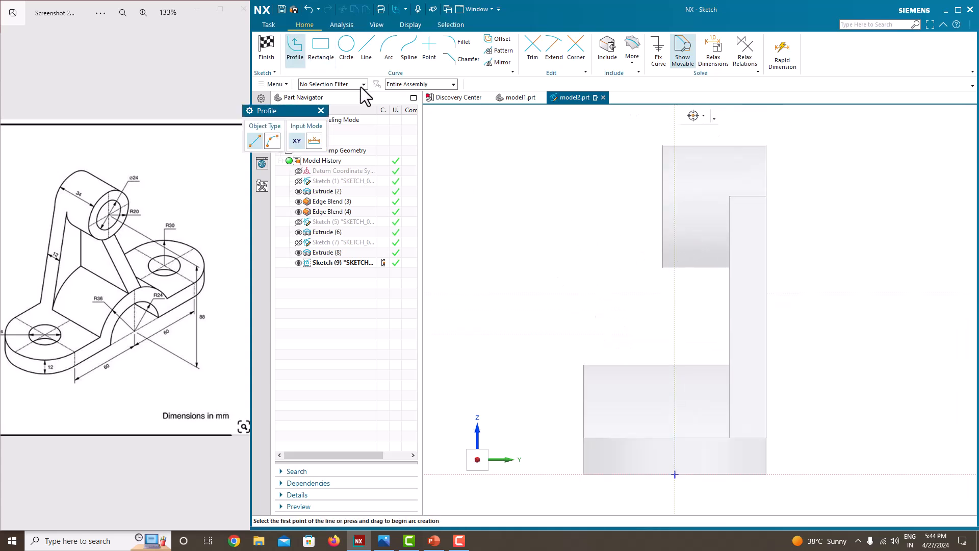
{"action": "right_click", "coordinate": [663, 266]}
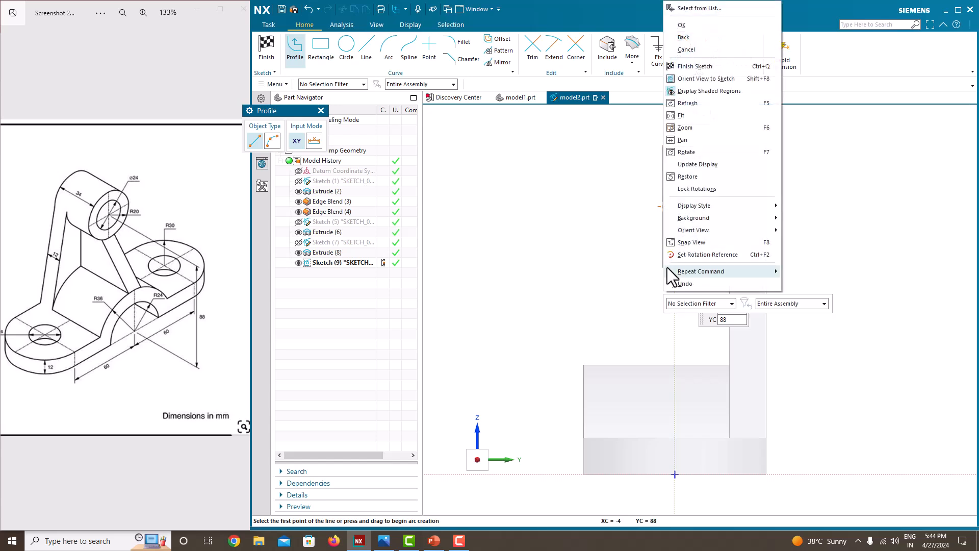
{"action": "left_click", "coordinate": [700, 9]}
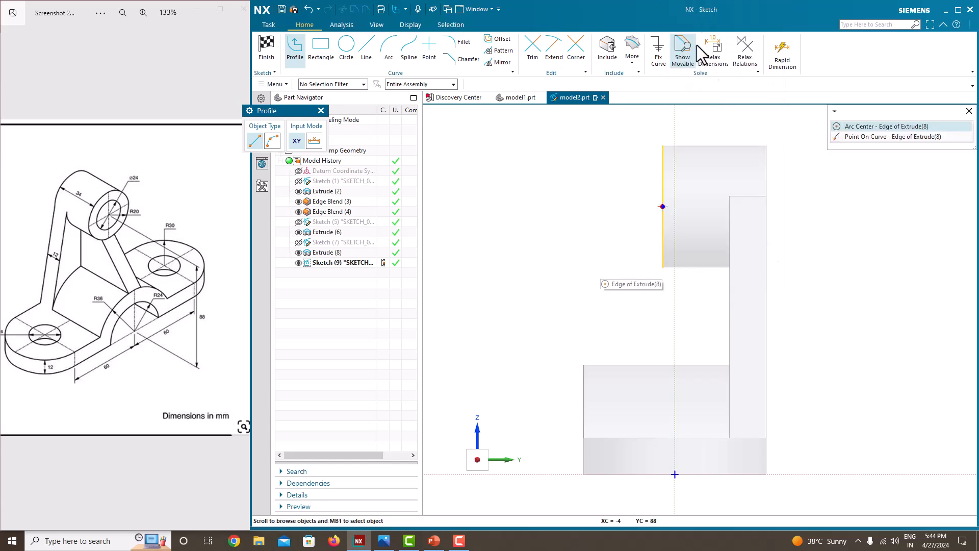
{"action": "left_click", "coordinate": [861, 139]}
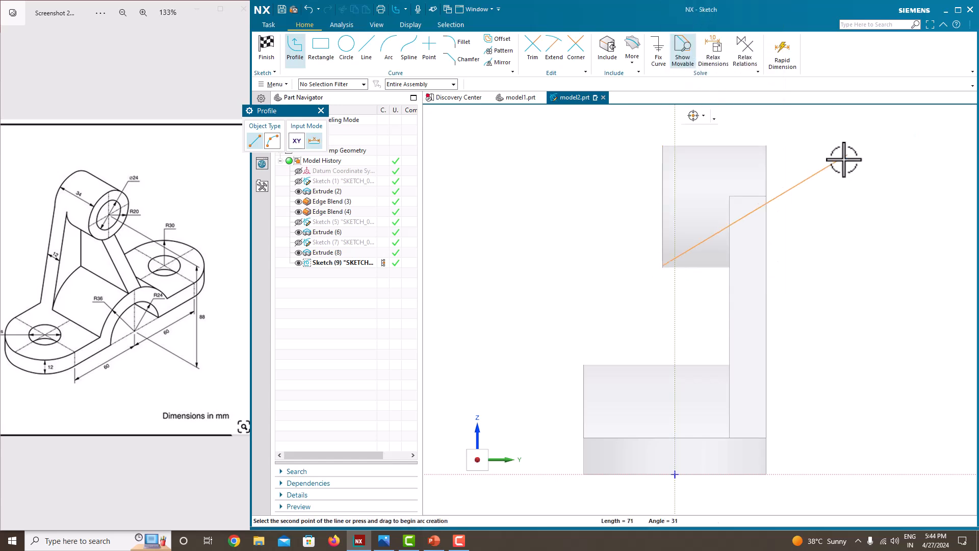
{"action": "right_click", "coordinate": [580, 372]}
{"action": "left_click", "coordinate": [647, 93]}
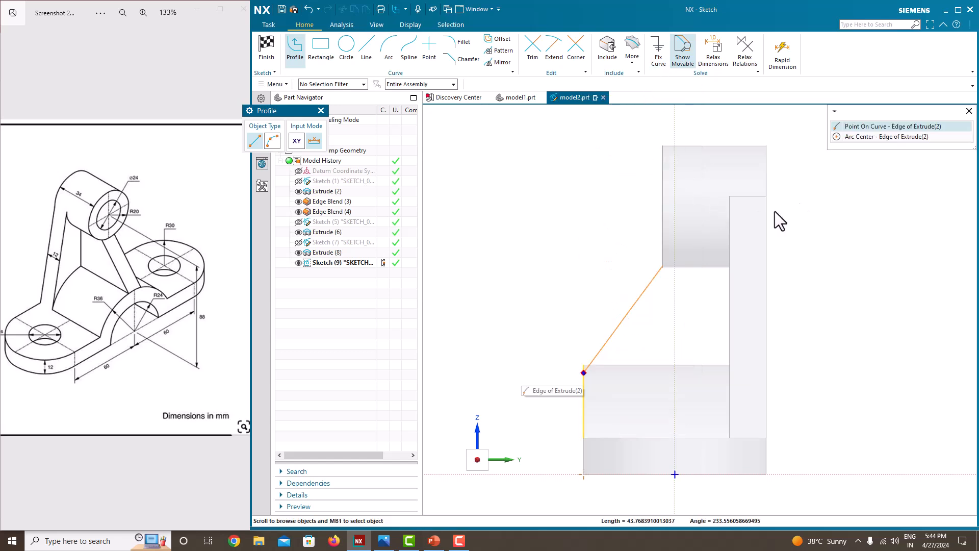
{"action": "left_click", "coordinate": [861, 128]}
{"action": "scroll", "coordinate": [584, 399], "scroll_direction": "up", "scroll_amount": 4}
{"action": "mouse_move", "coordinate": [625, 340]}
{"action": "middle_mouse_down"}
{"action": "mouse_move", "coordinate": [664, 351]}
{"action": "mouse_move", "coordinate": [627, 345]}
{"action": "mouse_move", "coordinate": [654, 356]}
{"action": "mouse_move", "coordinate": [632, 354]}
{"action": "middle_mouse_up"}
{"action": "scroll", "coordinate": [590, 336], "scroll_direction": "up", "scroll_amount": 2}
{"action": "key", "text": "Escape"}
{"action": "key", "text": "Escape"}
Step: Orbit around the arched model, then orient the view face-on to the sketch
{"action": "scroll", "coordinate": [555, 240], "scroll_direction": "down", "scroll_amount": 2}
{"action": "middle_click_drag", "start_coordinate": [555, 240], "coordinate": [594, 270]}
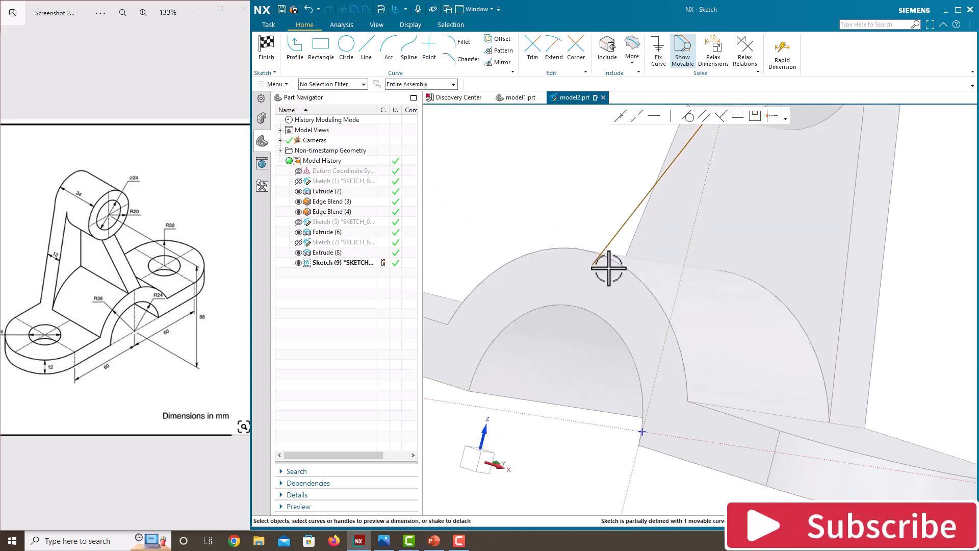
{"action": "right_click", "coordinate": [712, 221]}
{"action": "left_click", "coordinate": [745, 241]}
{"action": "scroll", "coordinate": [682, 258], "scroll_direction": "up", "scroll_amount": 2}
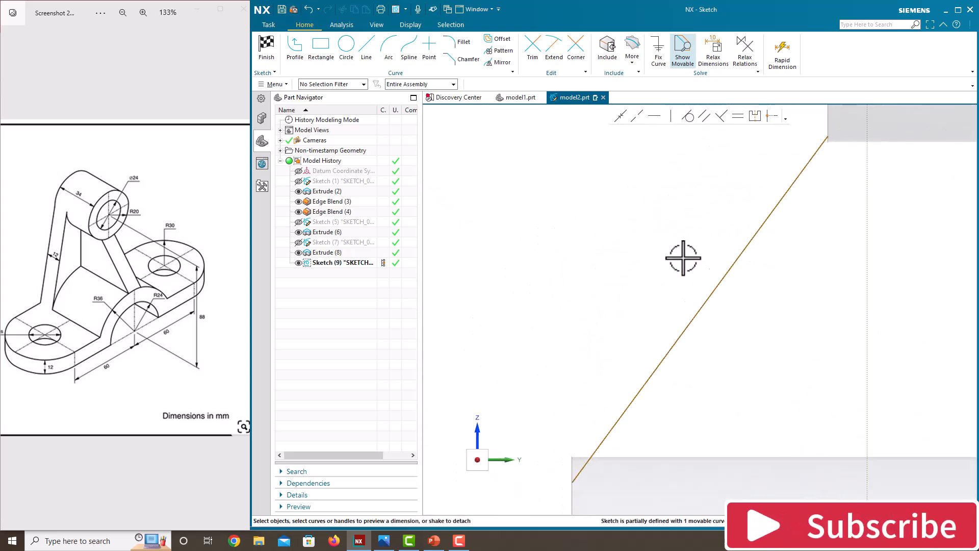
{"action": "scroll", "coordinate": [761, 228], "scroll_direction": "up", "scroll_amount": 2}
{"action": "scroll", "coordinate": [757, 183], "scroll_direction": "up", "scroll_amount": 3}
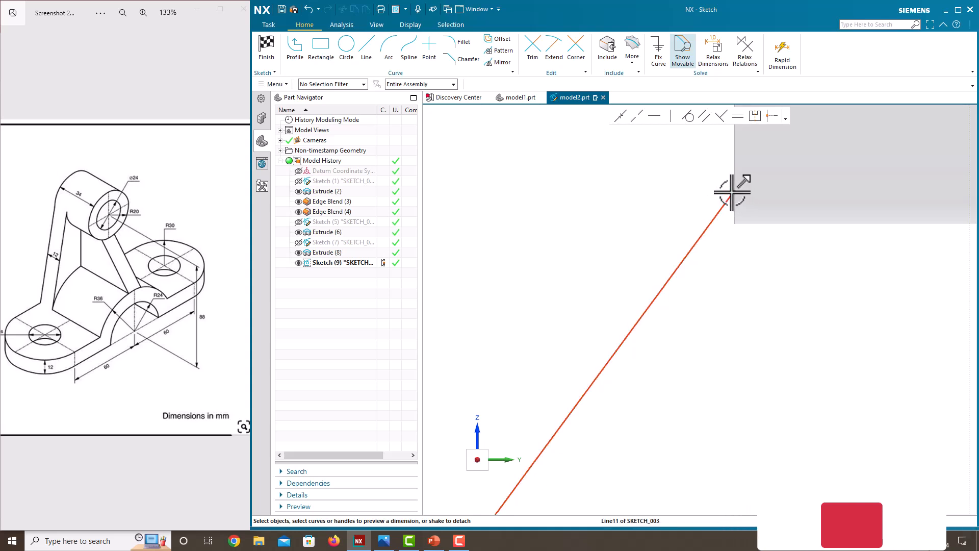
{"action": "mouse_move", "coordinate": [732, 193]}
{"action": "middle_mouse_down"}
{"action": "mouse_move", "coordinate": [758, 219]}
{"action": "mouse_move", "coordinate": [728, 207]}
{"action": "mouse_move", "coordinate": [743, 212]}
{"action": "middle_mouse_up"}
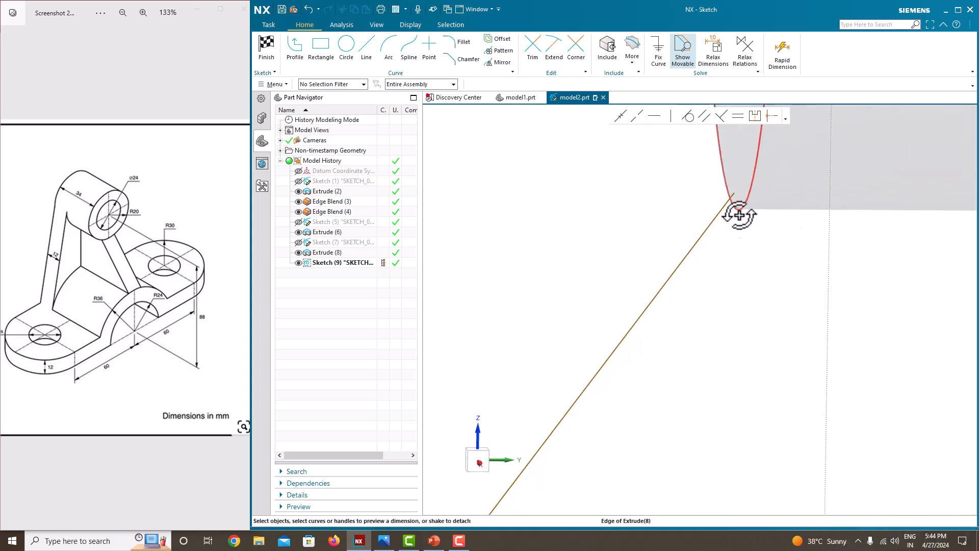
{"action": "scroll", "coordinate": [742, 212], "scroll_direction": "down", "scroll_amount": 2}
{"action": "scroll", "coordinate": [673, 214], "scroll_direction": "down", "scroll_amount": 3}
{"action": "middle_click_drag", "start_coordinate": [673, 218], "coordinate": [672, 219]}
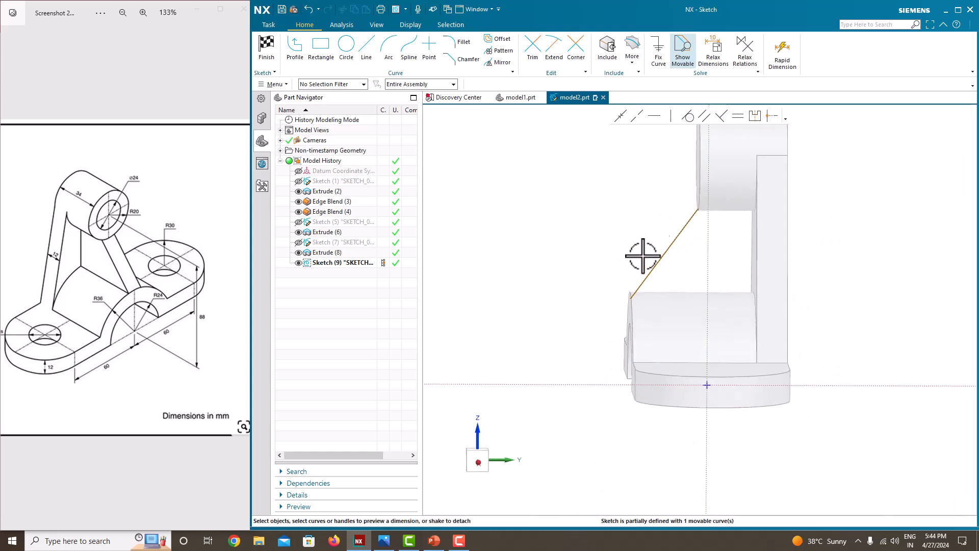
{"action": "scroll", "coordinate": [640, 297], "scroll_direction": "up", "scroll_amount": 3}
{"action": "right_click", "coordinate": [560, 198]}
{"action": "left_click", "coordinate": [587, 219]}
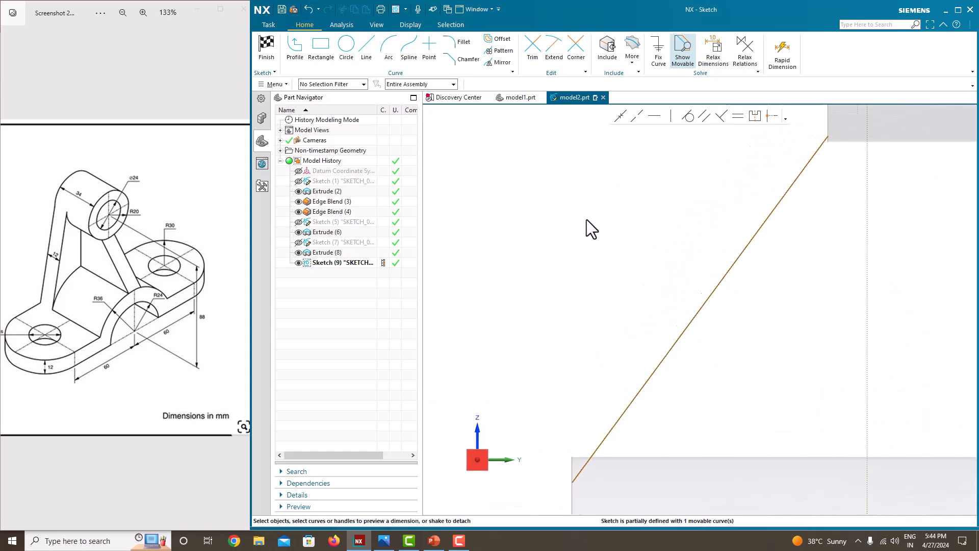
Step: Drag the sloped line's lower endpoint to snap onto the lower block's top-left corner
{"action": "left_click_drag", "start_coordinate": [585, 326], "coordinate": [584, 307]}
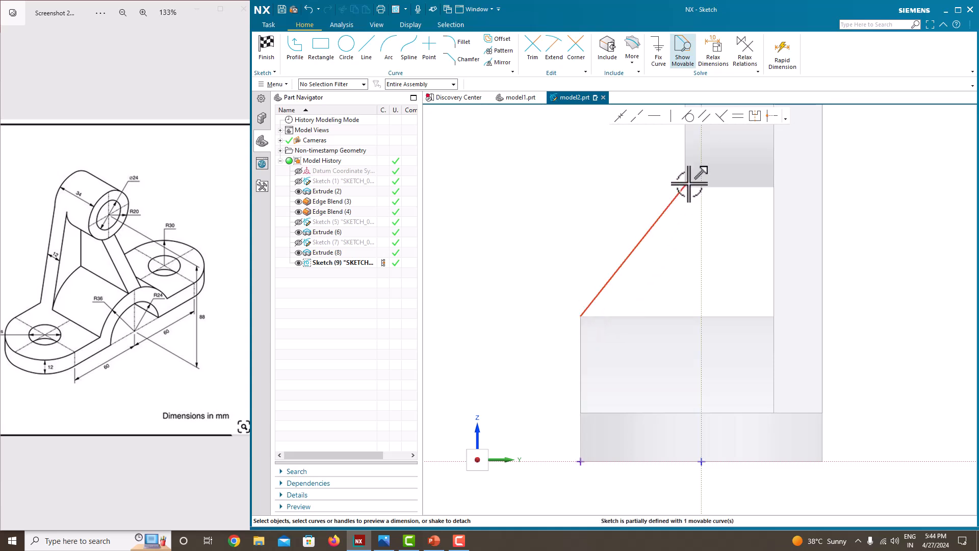
{"action": "left_click_drag", "start_coordinate": [686, 184], "coordinate": [684, 189]}
{"action": "scroll", "coordinate": [582, 315], "scroll_direction": "up", "scroll_amount": 8}
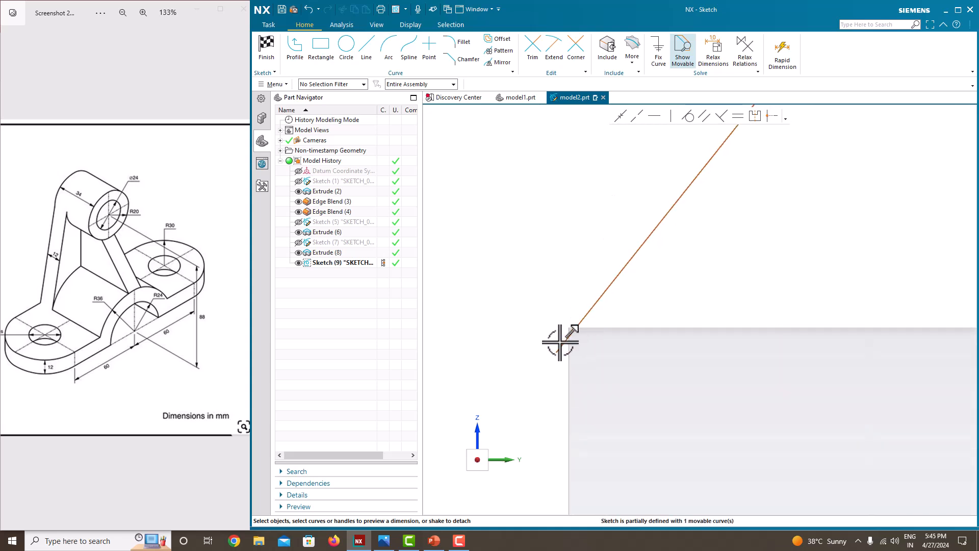
{"action": "left_click_drag", "start_coordinate": [559, 352], "coordinate": [572, 329]}
{"action": "scroll", "coordinate": [522, 279], "scroll_direction": "down", "scroll_amount": 5}
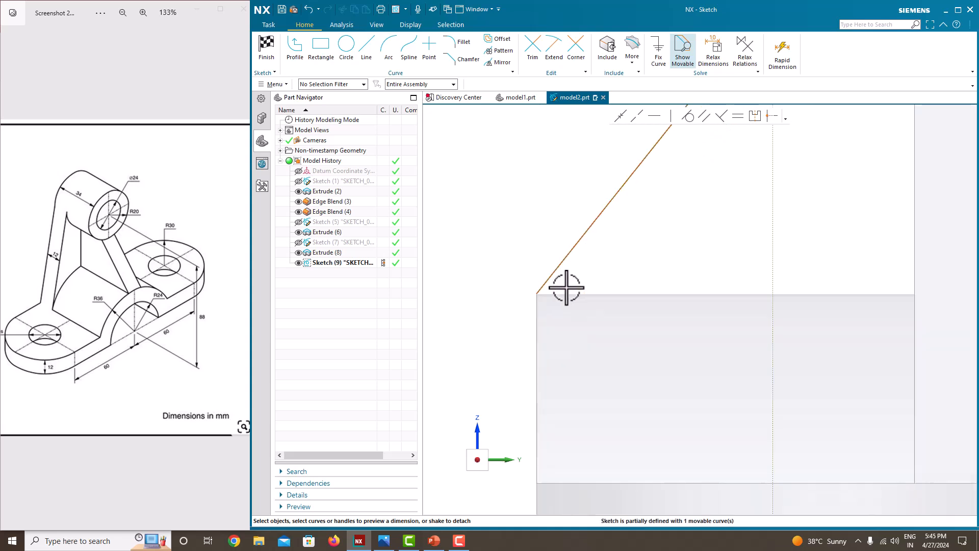
{"action": "scroll", "coordinate": [561, 290], "scroll_direction": "down", "scroll_amount": 7}
{"action": "scroll", "coordinate": [562, 291], "scroll_direction": "up", "scroll_amount": 2}
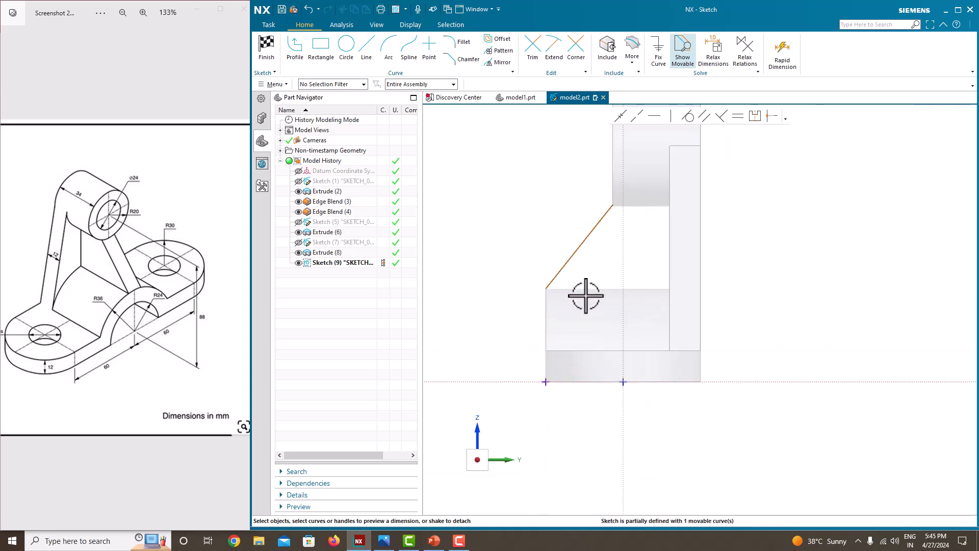
{"action": "left_click", "coordinate": [554, 276]}
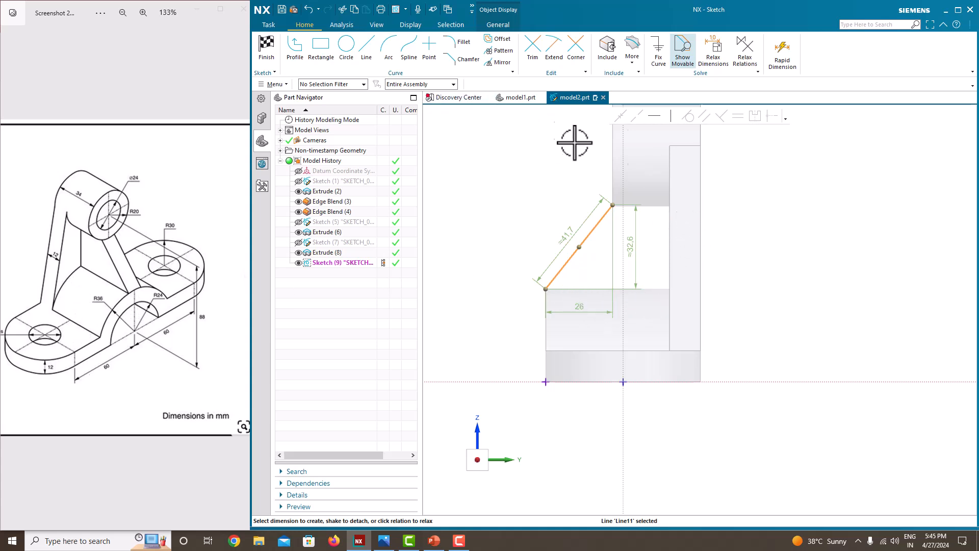
Step: Dimension the line's lower end horizontally from the right edge, trying 60-12, then undo and re-edit it
{"action": "left_click", "coordinate": [764, 230]}
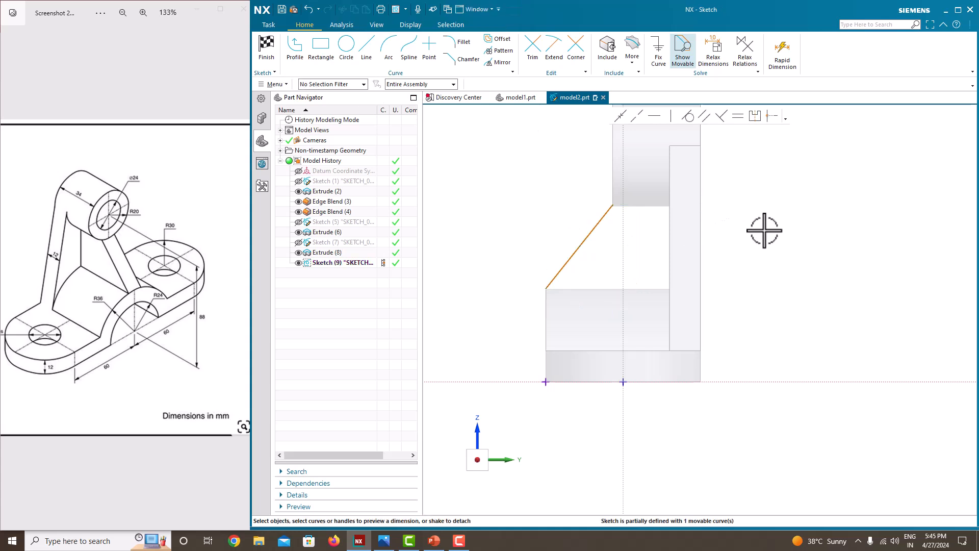
{"action": "left_click", "coordinate": [682, 232]}
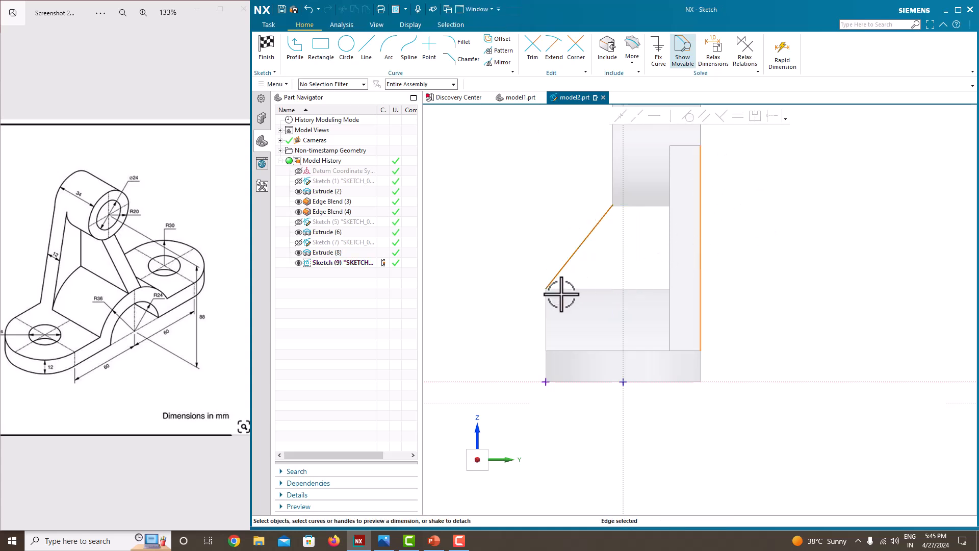
{"action": "scroll", "coordinate": [561, 290], "scroll_direction": "up", "scroll_amount": 2}
{"action": "left_click", "coordinate": [541, 288]}
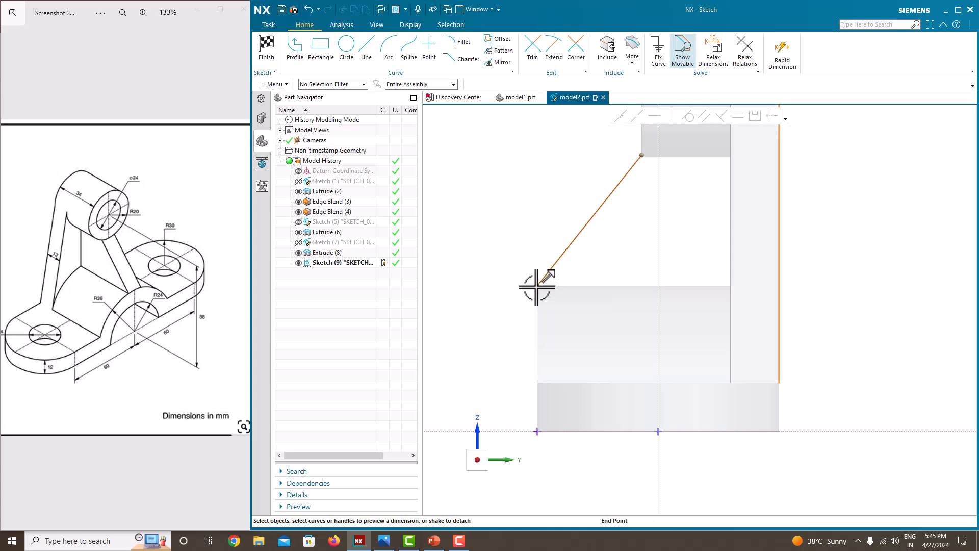
{"action": "left_click", "coordinate": [668, 277]}
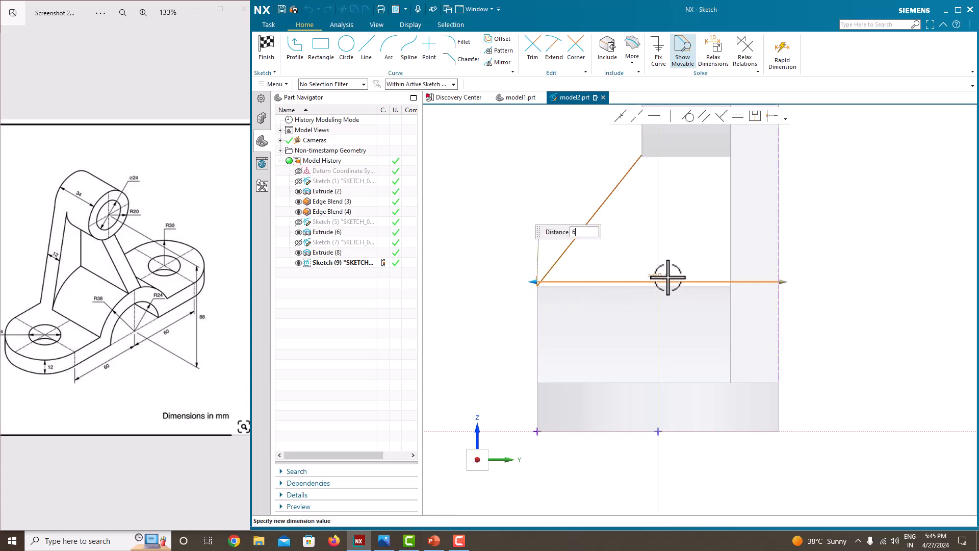
{"action": "type", "text": "60-12"}
{"action": "key", "text": "Return"}
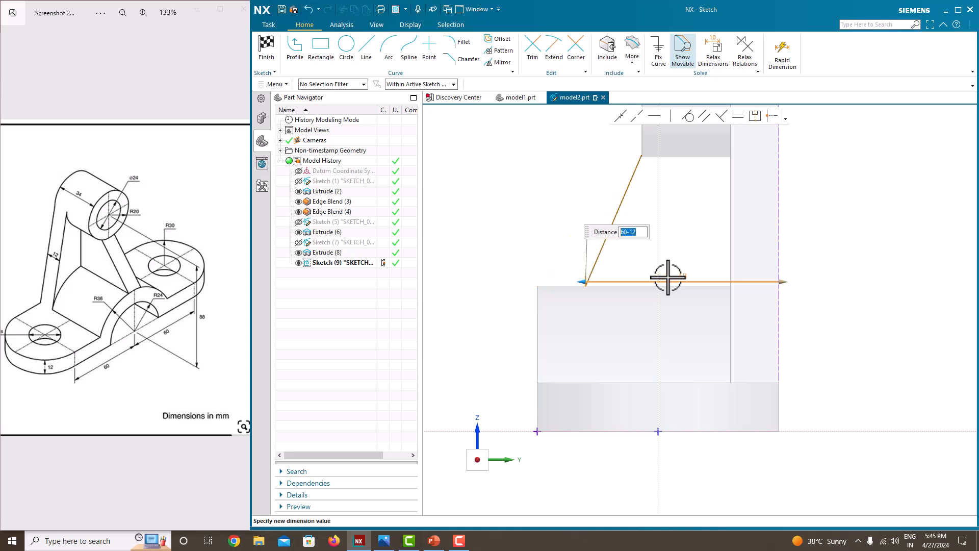
{"action": "key", "text": "ctrl+z"}
{"action": "key", "text": "Escape"}
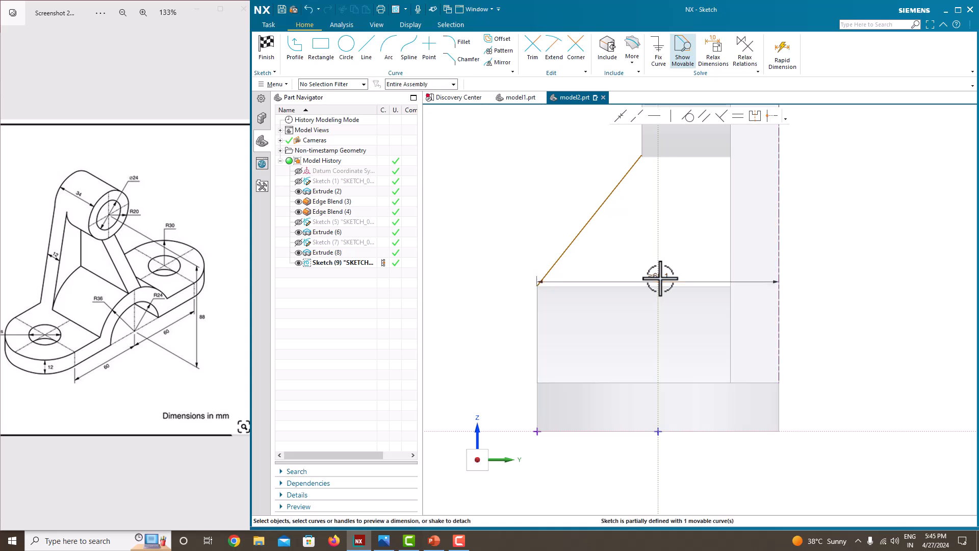
{"action": "double_click", "coordinate": [660, 278]}
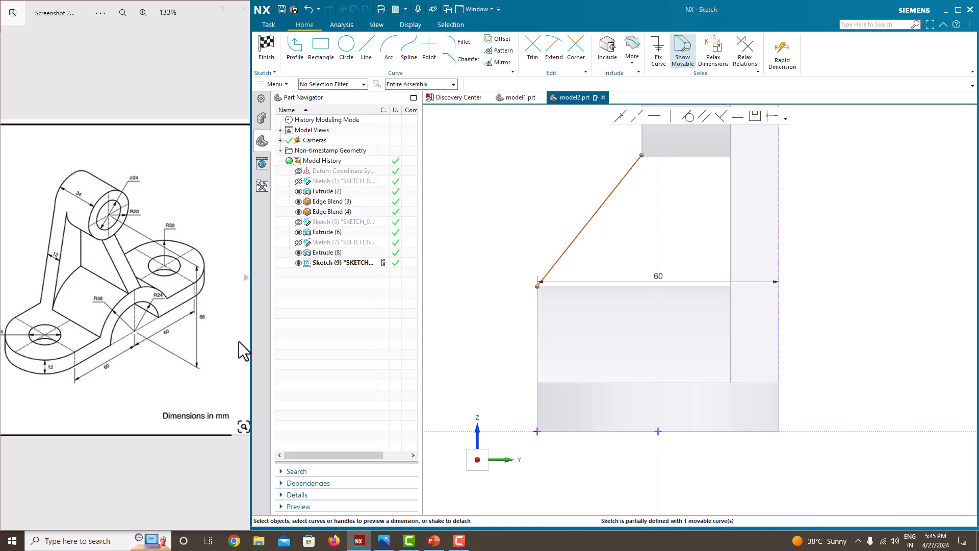
{"action": "scroll", "coordinate": [106, 320], "scroll_direction": "up", "scroll_amount": 3}
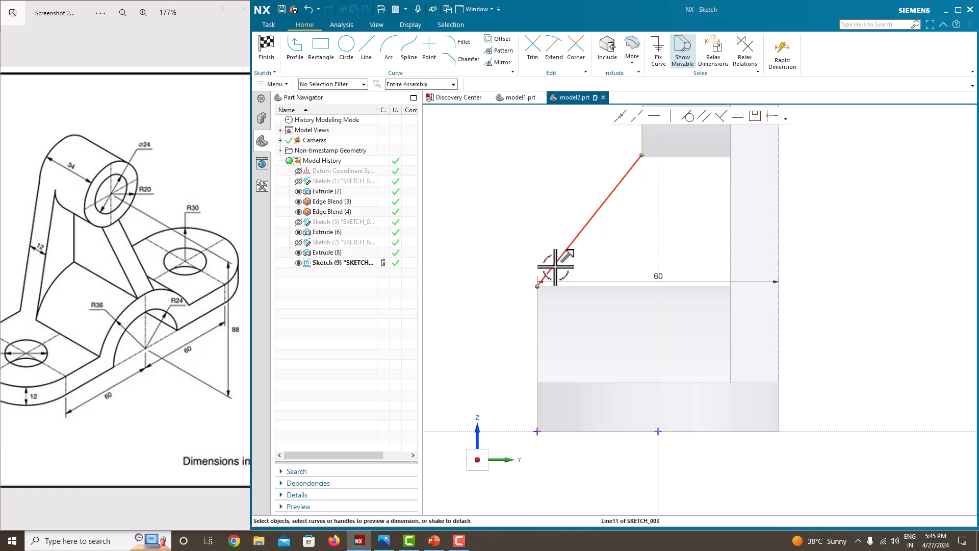
Step: Add a 36 height dimension from the horizontal axis to the line's lower end
{"action": "left_click", "coordinate": [537, 287]}
{"action": "left_click", "coordinate": [559, 428]}
{"action": "left_click", "coordinate": [490, 352]}
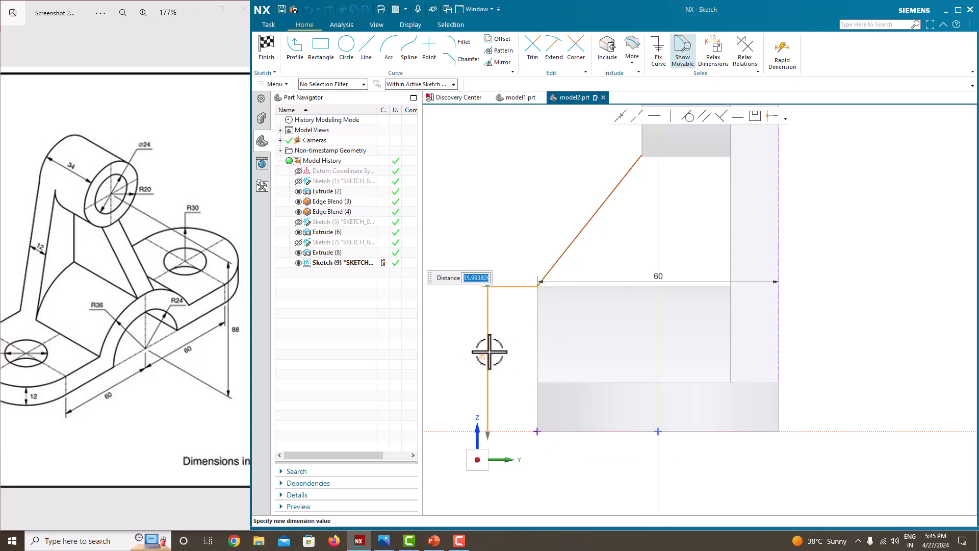
{"action": "key", "text": "Return"}
{"action": "scroll", "coordinate": [626, 185], "scroll_direction": "up", "scroll_amount": 2}
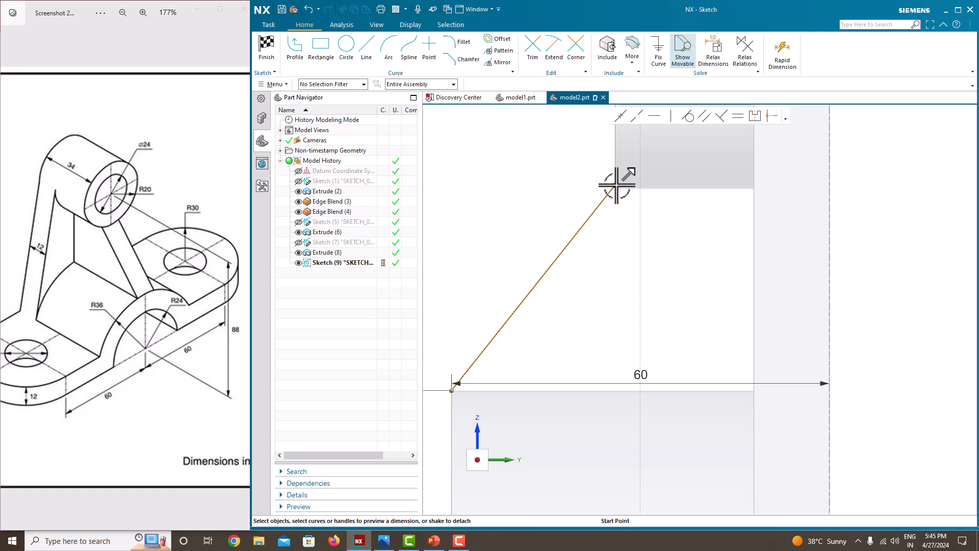
Step: Dimension the line's upper end 34 horizontally from the right vertical edge
{"action": "left_click", "coordinate": [615, 186]}
{"action": "scroll", "coordinate": [627, 204], "scroll_direction": "down", "scroll_amount": 3}
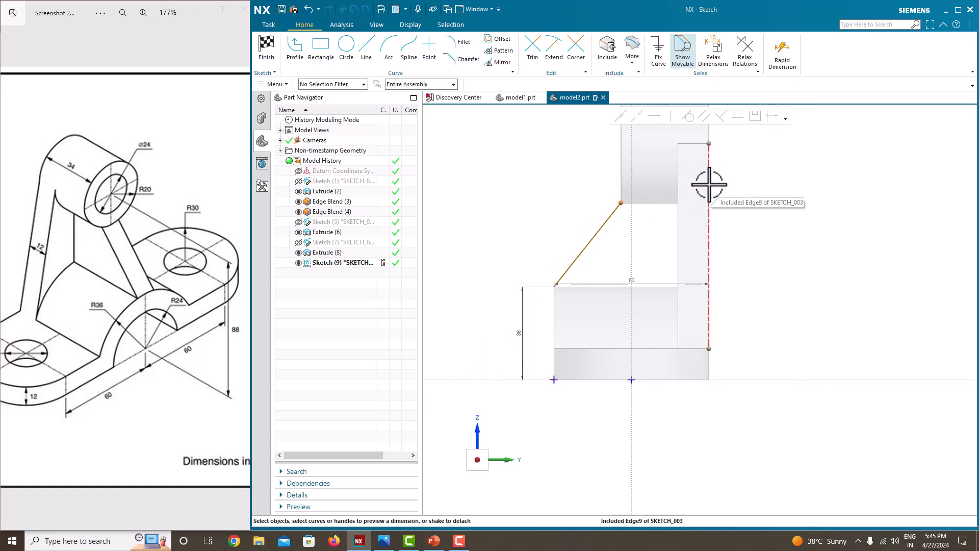
{"action": "left_click", "coordinate": [708, 188]}
{"action": "left_click", "coordinate": [669, 208]}
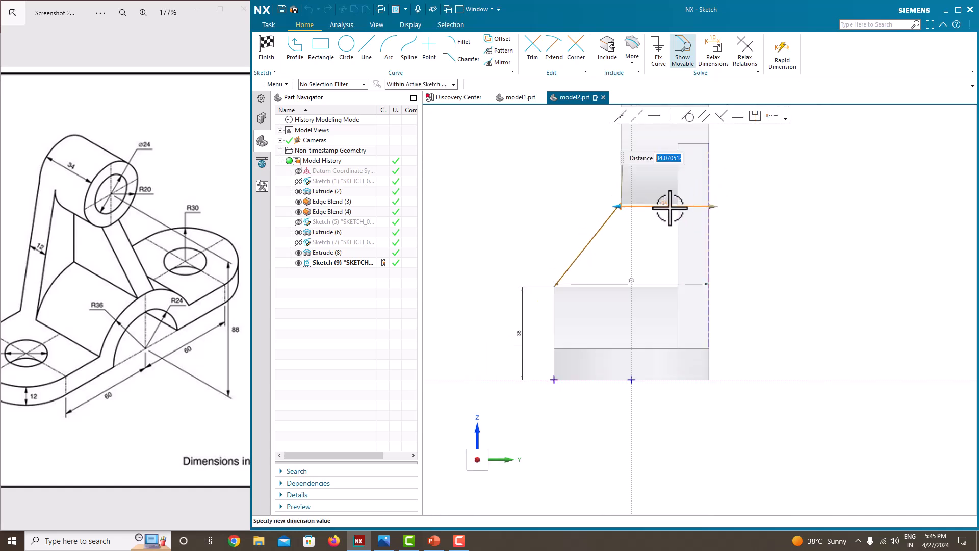
{"action": "key", "text": "Return"}
{"action": "scroll", "coordinate": [695, 267], "scroll_direction": "up", "scroll_amount": 5}
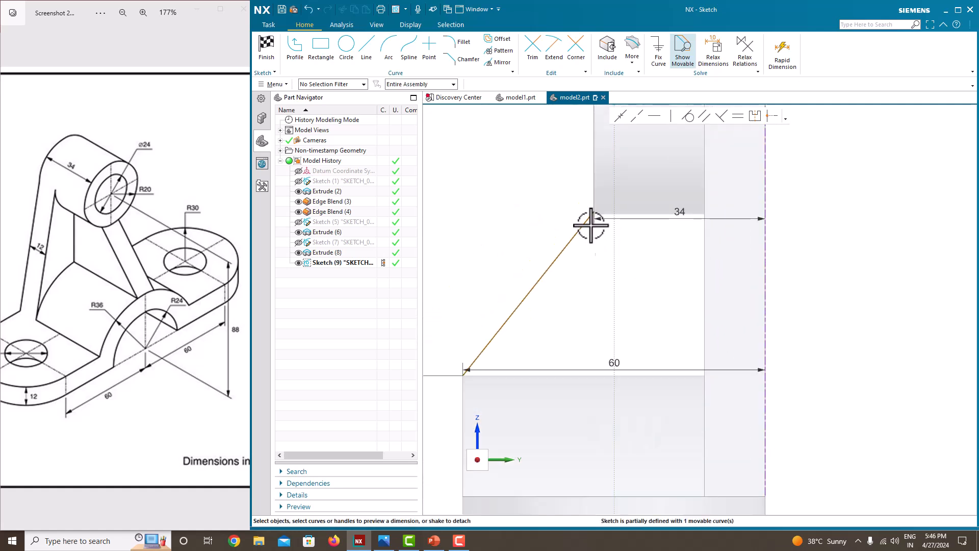
Step: Add a trial 68.6 height dimension to the upper end, then delete it
{"action": "left_click", "coordinate": [594, 212]}
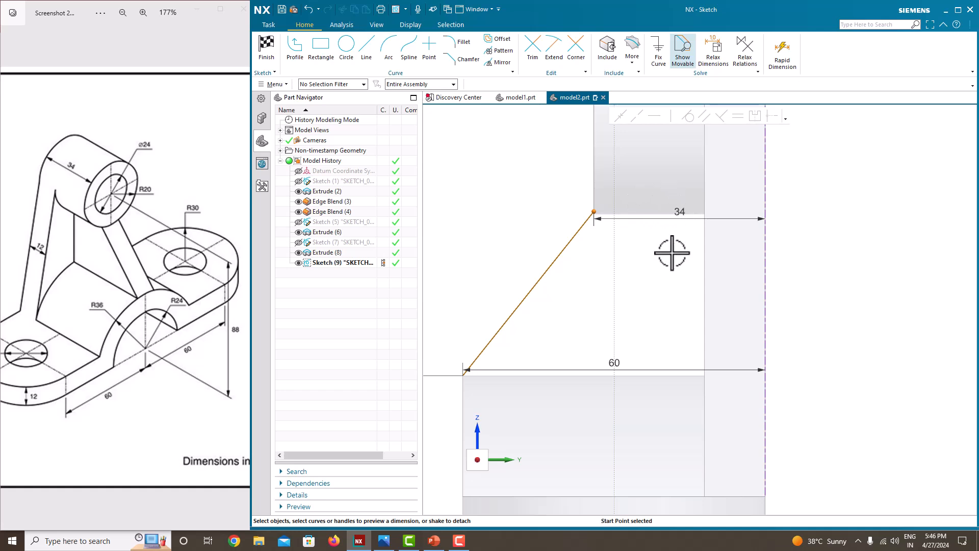
{"action": "scroll", "coordinate": [673, 250], "scroll_direction": "down", "scroll_amount": 4}
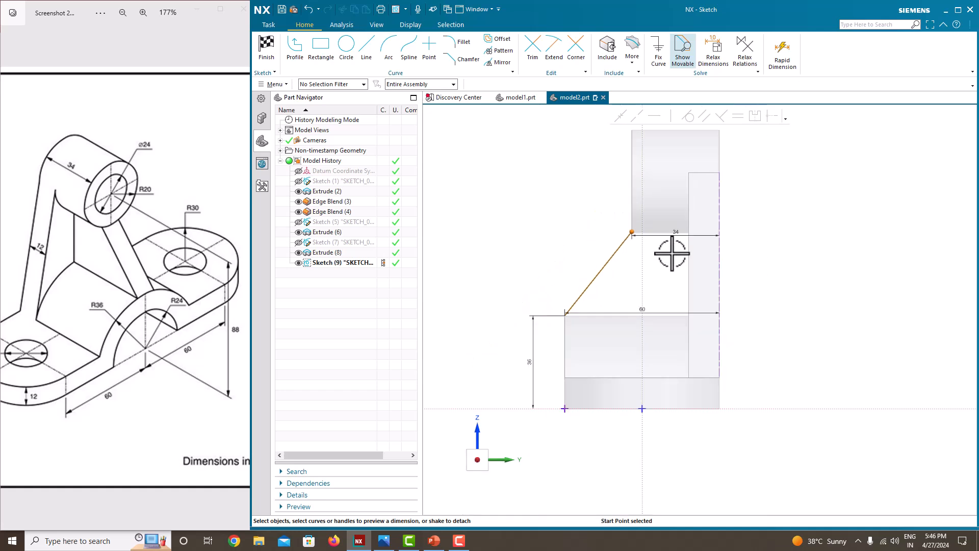
{"action": "scroll", "coordinate": [672, 254], "scroll_direction": "down", "scroll_amount": 2}
{"action": "scroll", "coordinate": [672, 254], "scroll_direction": "up", "scroll_amount": 2}
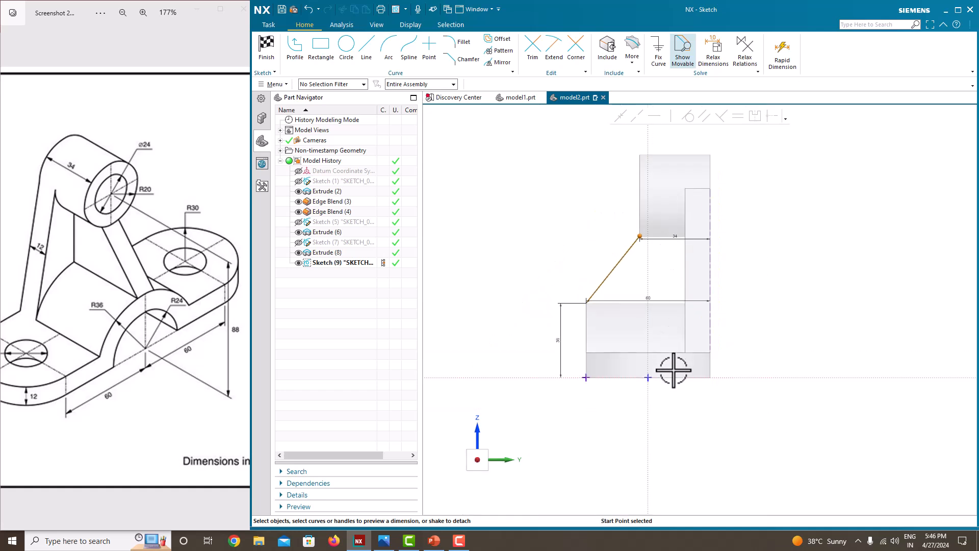
{"action": "left_click", "coordinate": [668, 375]}
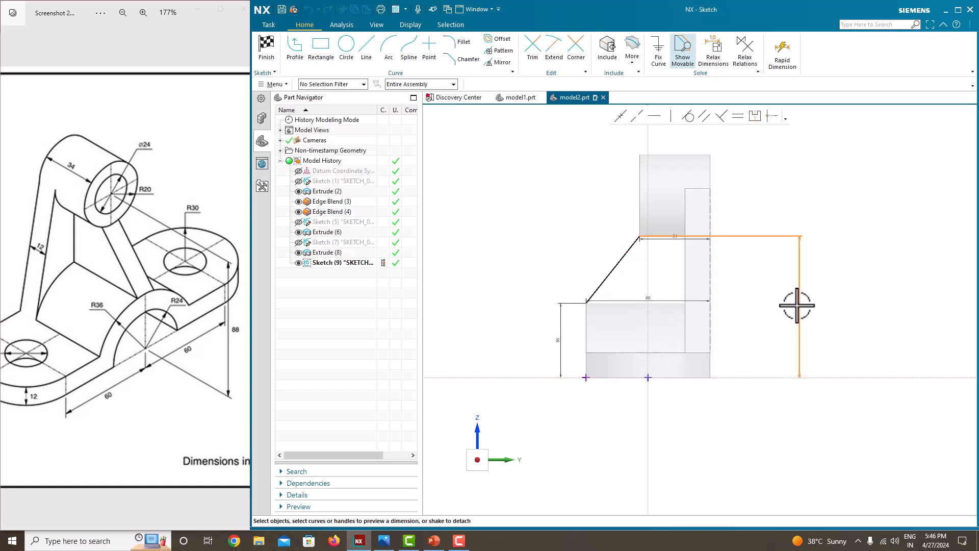
{"action": "left_click", "coordinate": [797, 306]}
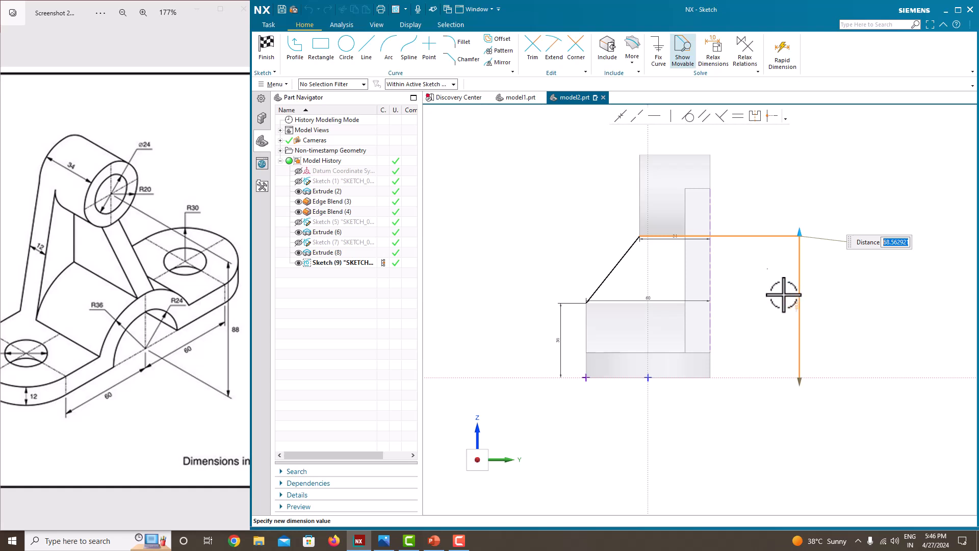
{"action": "scroll", "coordinate": [719, 273], "scroll_direction": "up", "scroll_amount": 3}
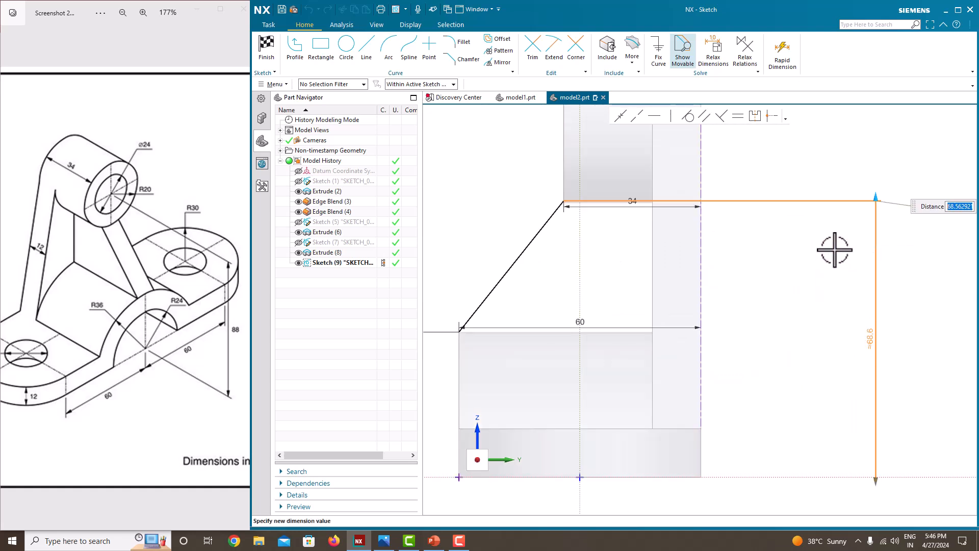
{"action": "left_click", "coordinate": [817, 220]}
{"action": "left_click", "coordinate": [804, 199]}
{"action": "key", "text": "Delete"}
{"action": "scroll", "coordinate": [555, 232], "scroll_direction": "down", "scroll_amount": 1}
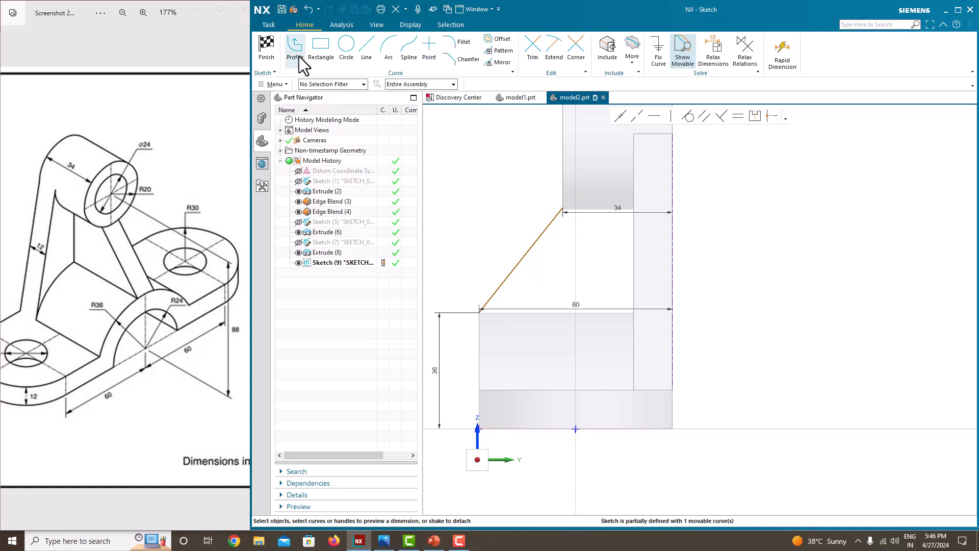
Step: Finish Sketch (9), try a Rib from the sloped line, and cancel it after the capping error
{"action": "right_click", "coordinate": [750, 169]}
{"action": "left_click", "coordinate": [754, 177]}
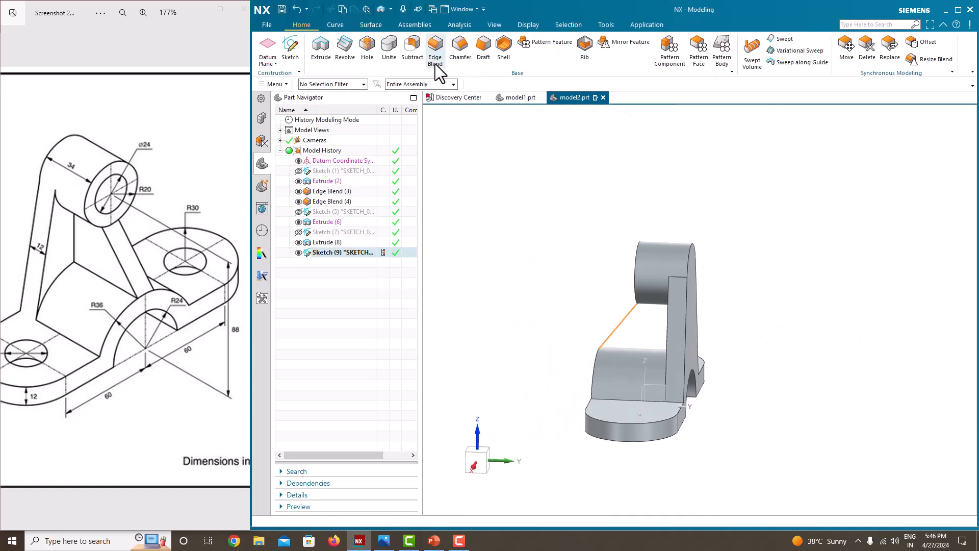
{"action": "left_click", "coordinate": [584, 47]}
{"action": "mouse_move", "coordinate": [597, 151]}
{"action": "middle_mouse_down"}
{"action": "mouse_move", "coordinate": [758, 278]}
{"action": "mouse_move", "coordinate": [663, 274]}
{"action": "mouse_move", "coordinate": [625, 309]}
{"action": "middle_mouse_up"}
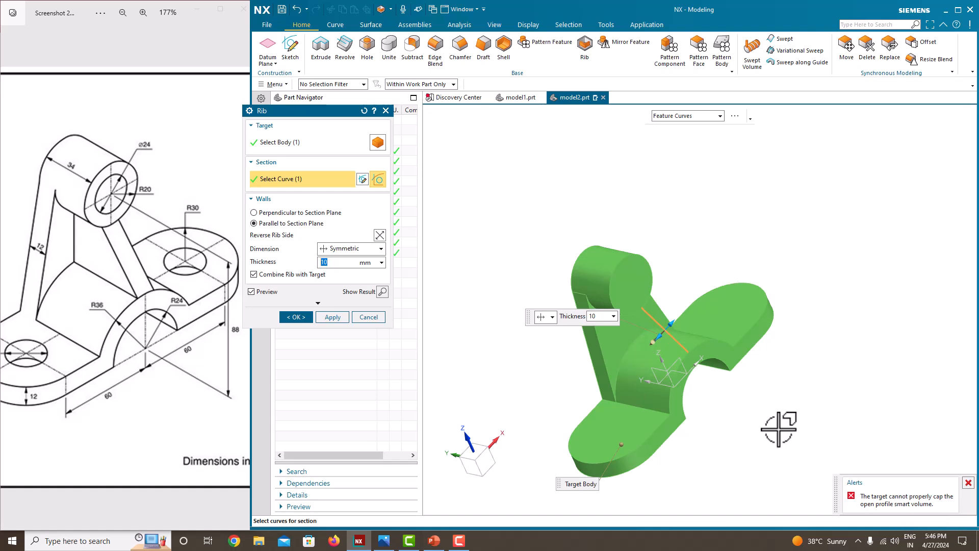
{"action": "left_click", "coordinate": [367, 317]}
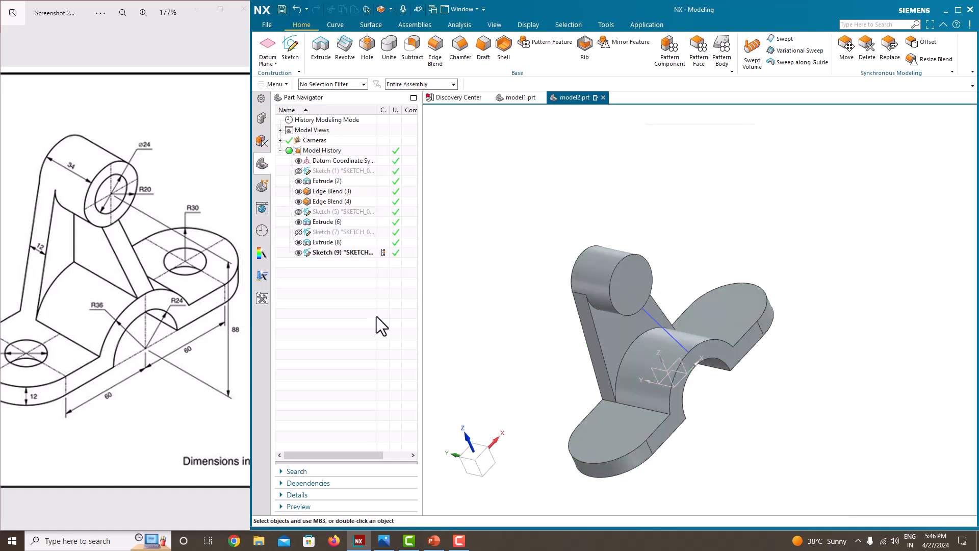
Step: Reopen Sketch (9) for editing
{"action": "right_click", "coordinate": [331, 251]}
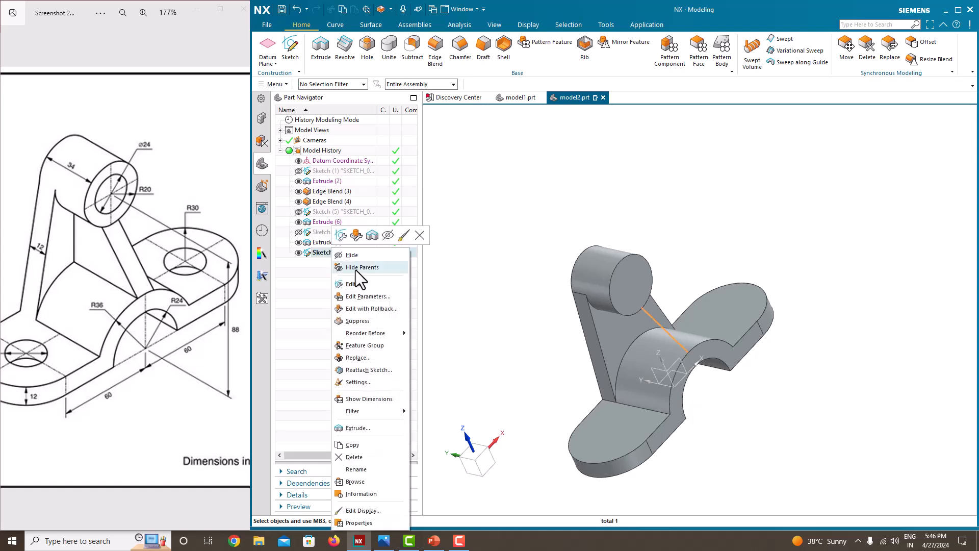
{"action": "left_click", "coordinate": [337, 269]}
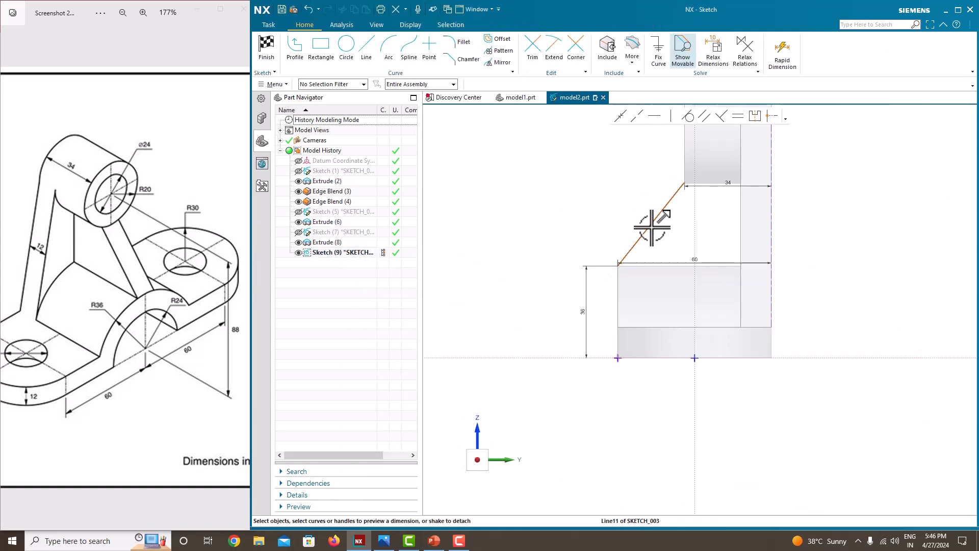
{"action": "scroll", "coordinate": [534, 199], "scroll_direction": "down", "scroll_amount": 5}
{"action": "scroll", "coordinate": [543, 156], "scroll_direction": "up", "scroll_amount": 4}
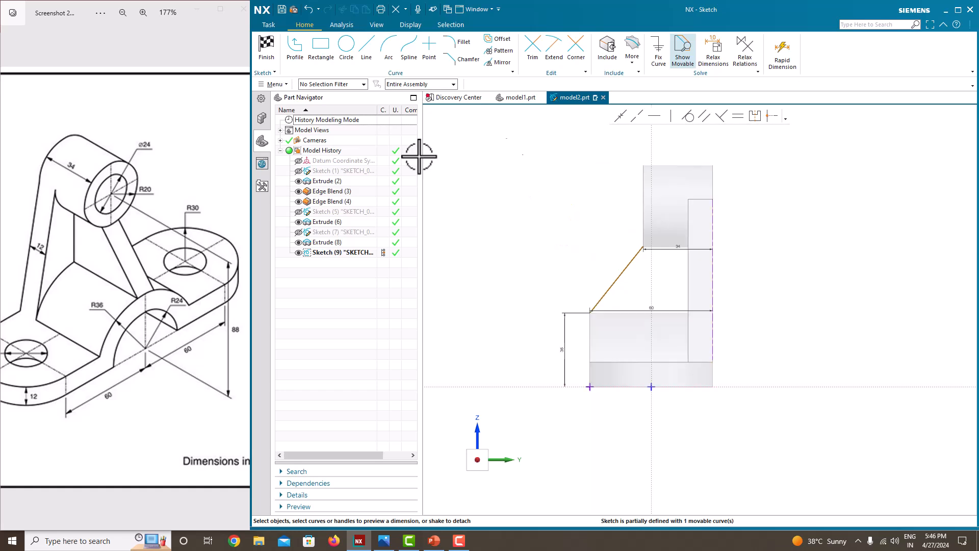
Step: Draw a short upward line from the sloped line's top and a top line to the upright's edge
{"action": "left_click", "coordinate": [295, 49]}
{"action": "scroll", "coordinate": [599, 207], "scroll_direction": "up", "scroll_amount": 3}
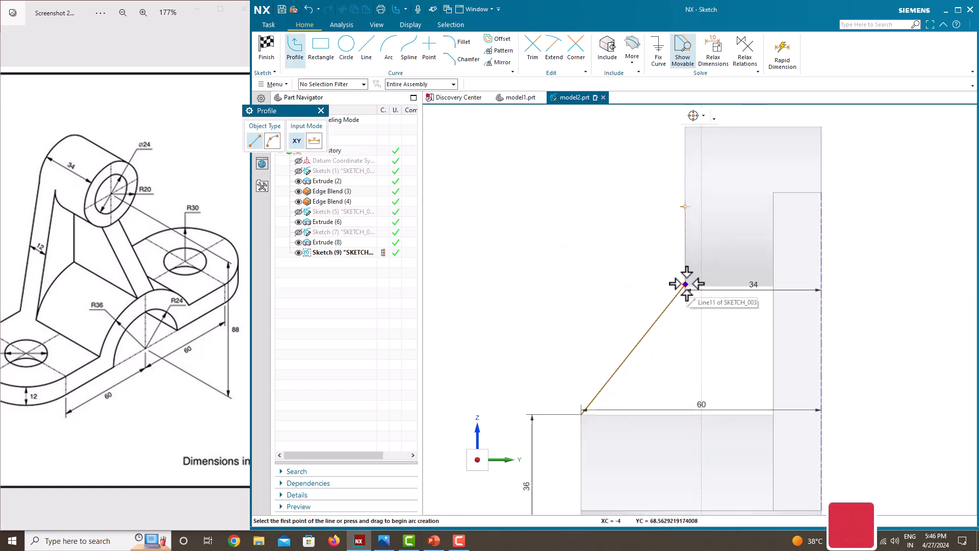
{"action": "scroll", "coordinate": [685, 284], "scroll_direction": "up", "scroll_amount": 3}
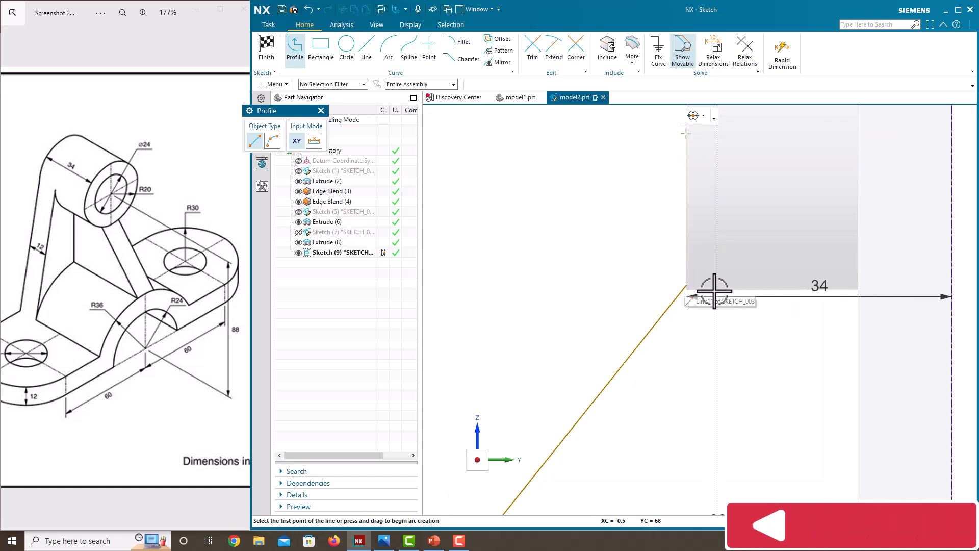
{"action": "left_click", "coordinate": [687, 287]}
{"action": "left_click", "coordinate": [686, 233]}
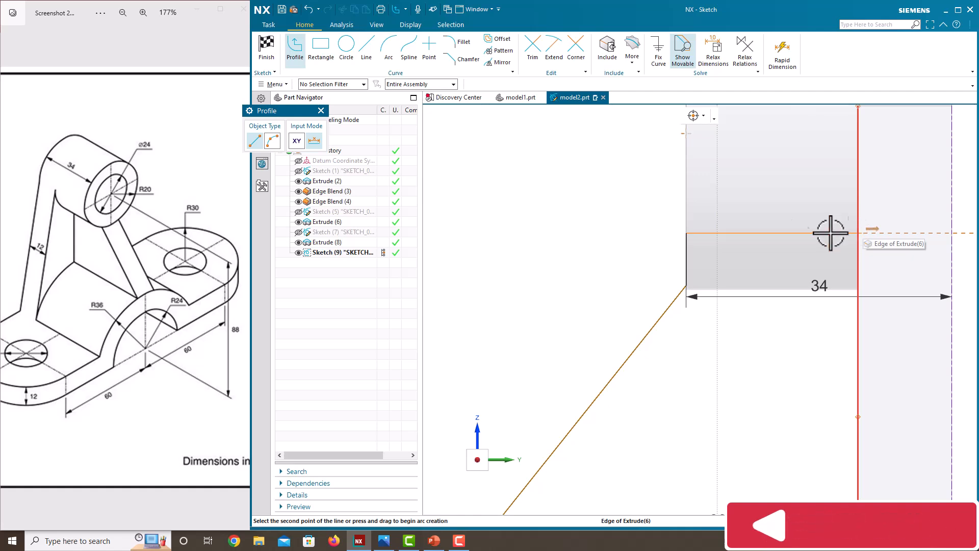
{"action": "left_click", "coordinate": [428, 84]}
{"action": "left_click", "coordinate": [430, 95]}
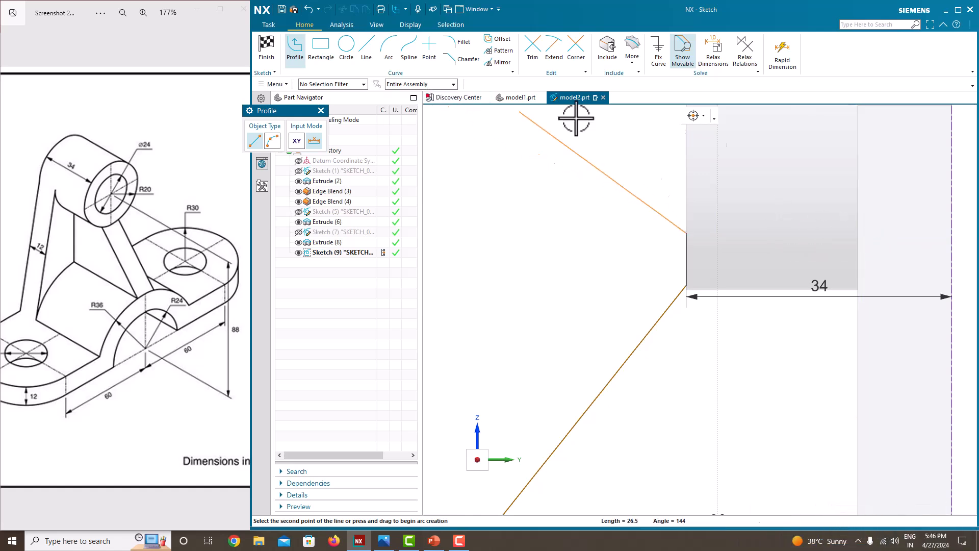
{"action": "left_click", "coordinate": [859, 232]}
{"action": "scroll", "coordinate": [846, 258], "scroll_direction": "down", "scroll_amount": 4}
{"action": "key", "text": "Escape"}
Step: Change the top line's length from 22.5 to 22
{"action": "scroll", "coordinate": [860, 260], "scroll_direction": "up", "scroll_amount": 3}
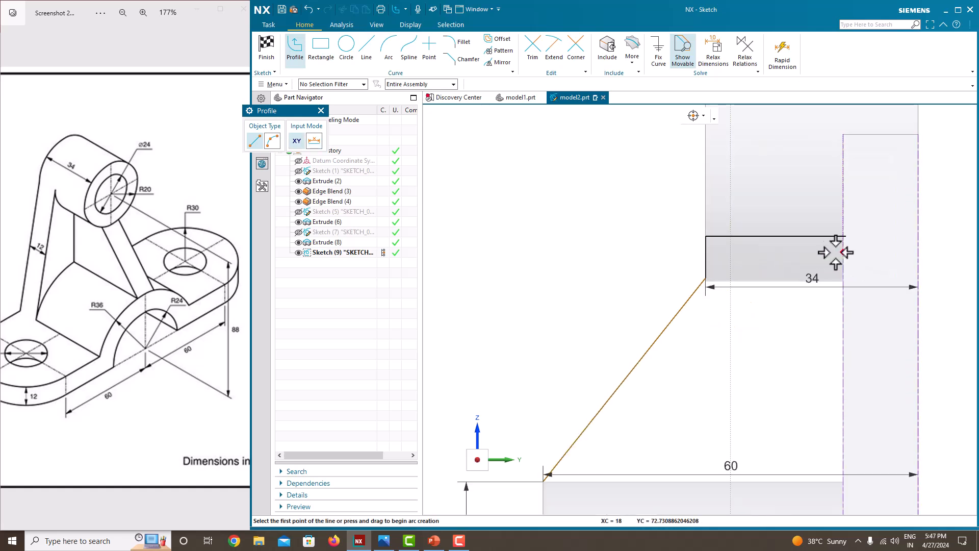
{"action": "scroll", "coordinate": [816, 260], "scroll_direction": "up", "scroll_amount": 2}
{"action": "key", "text": "Escape"}
{"action": "left_click", "coordinate": [869, 229]}
{"action": "double_click", "coordinate": [734, 271]}
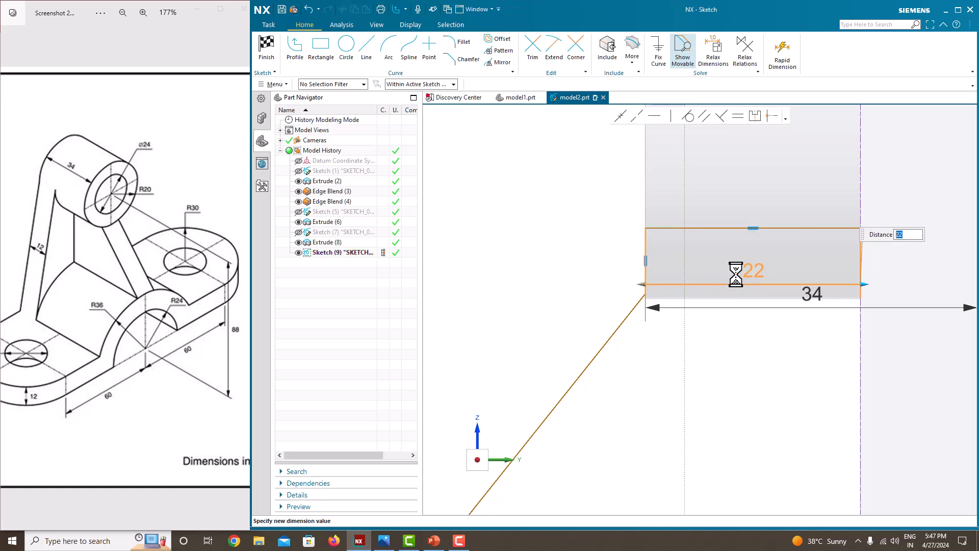
{"action": "key", "text": "Return"}
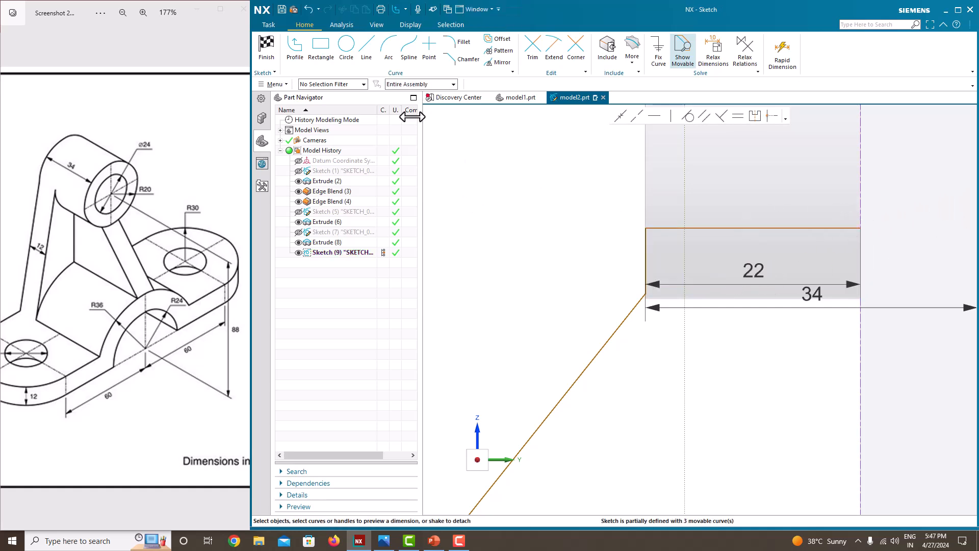
Step: Draw a line from the top line's end down to base level and back left
{"action": "left_click", "coordinate": [296, 59]}
{"action": "scroll", "coordinate": [764, 191], "scroll_direction": "down", "scroll_amount": 2}
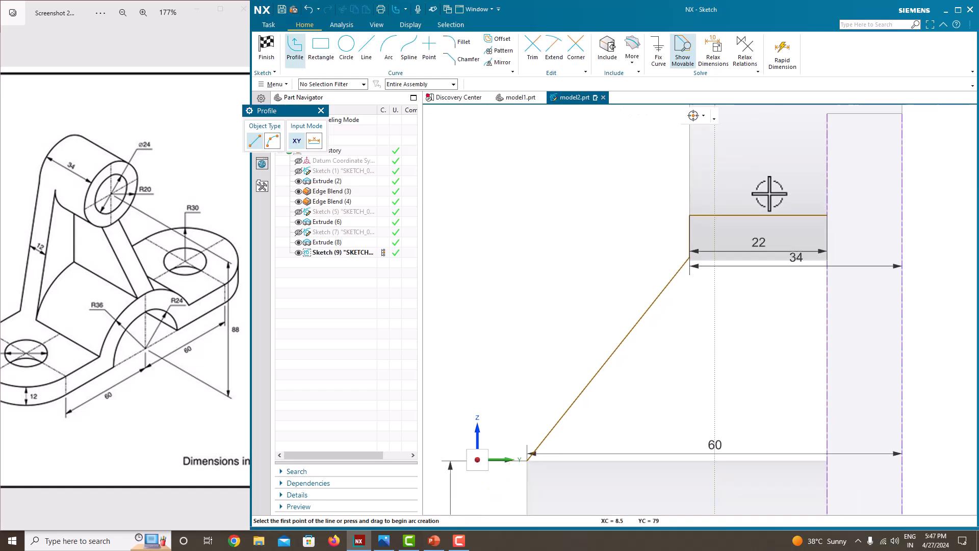
{"action": "left_click", "coordinate": [827, 216]}
{"action": "scroll", "coordinate": [826, 469], "scroll_direction": "down", "scroll_amount": 2}
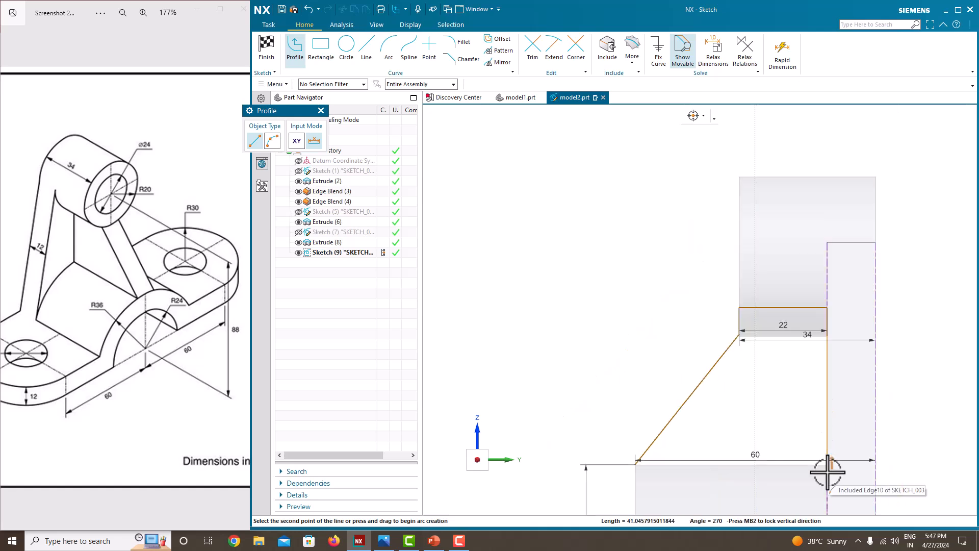
{"action": "scroll", "coordinate": [827, 493], "scroll_direction": "down", "scroll_amount": 3}
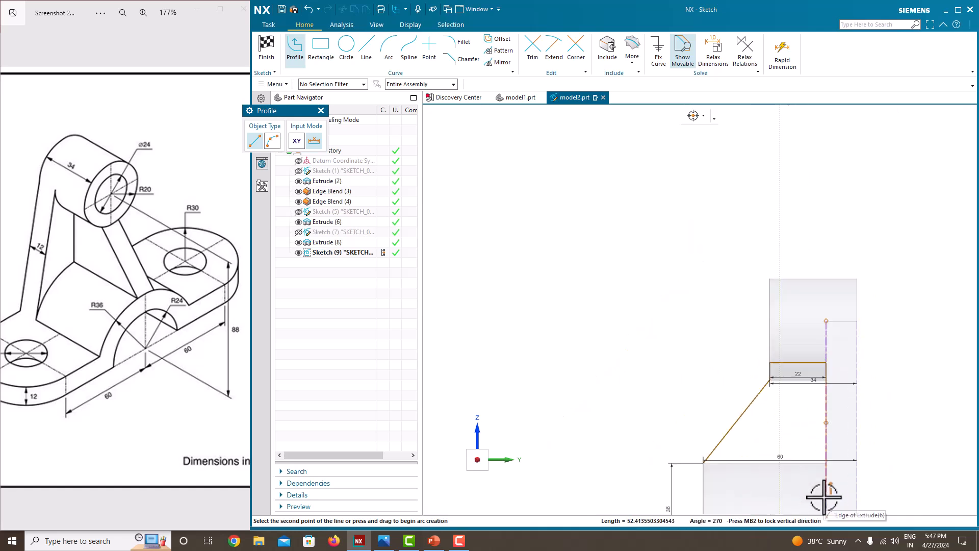
{"action": "left_click", "coordinate": [824, 497]}
{"action": "left_click", "coordinate": [706, 496]}
{"action": "key", "text": "Escape"}
{"action": "key", "text": "Escape"}
Step: Delete the misplaced bottom line and right vertical line, then face the view onto the sketch
{"action": "mouse_move", "coordinate": [718, 490]}
{"action": "middle_mouse_down"}
{"action": "mouse_move", "coordinate": [711, 399]}
{"action": "mouse_move", "coordinate": [734, 383]}
{"action": "mouse_move", "coordinate": [707, 402]}
{"action": "middle_mouse_up"}
{"action": "scroll", "coordinate": [708, 402], "scroll_direction": "down", "scroll_amount": 6}
{"action": "scroll", "coordinate": [745, 411], "scroll_direction": "down", "scroll_amount": 3}
{"action": "mouse_move", "coordinate": [738, 443]}
{"action": "middle_mouse_down"}
{"action": "mouse_move", "coordinate": [728, 459]}
{"action": "mouse_move", "coordinate": [728, 445]}
{"action": "middle_mouse_up"}
{"action": "scroll", "coordinate": [728, 445], "scroll_direction": "up", "scroll_amount": 4}
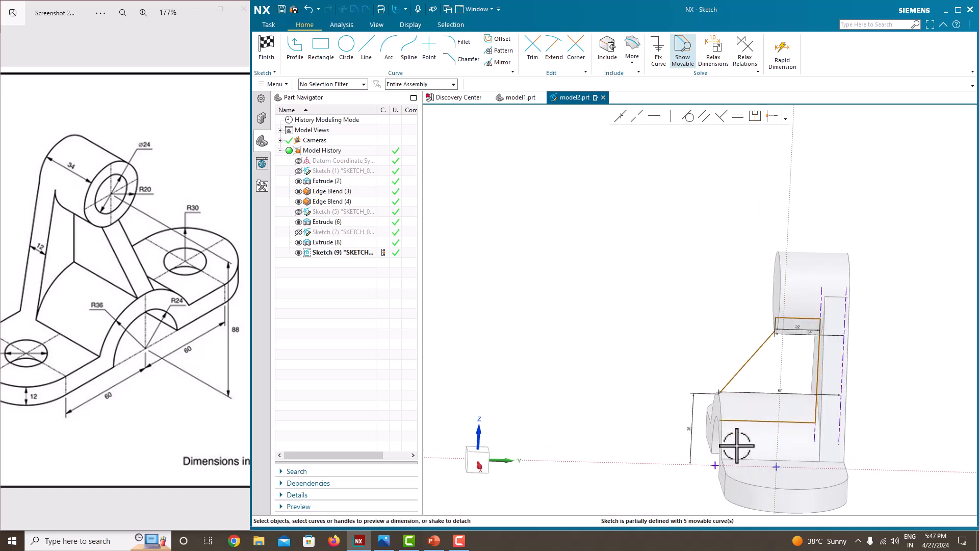
{"action": "scroll", "coordinate": [734, 444], "scroll_direction": "up", "scroll_amount": 3}
{"action": "left_click", "coordinate": [804, 398]}
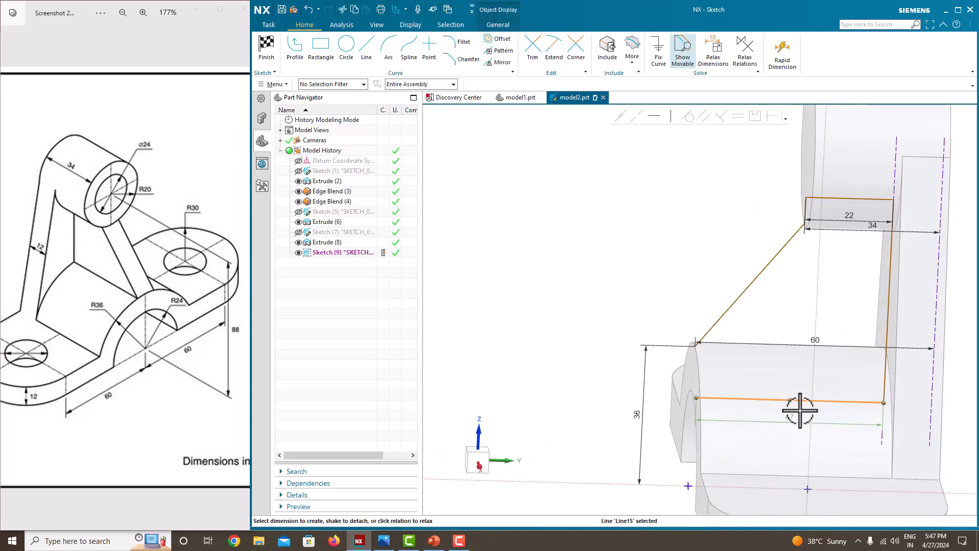
{"action": "key", "text": "Delete"}
{"action": "left_click", "coordinate": [883, 375]}
{"action": "key", "text": "Delete"}
{"action": "right_click", "coordinate": [507, 218]}
{"action": "left_click", "coordinate": [546, 240]}
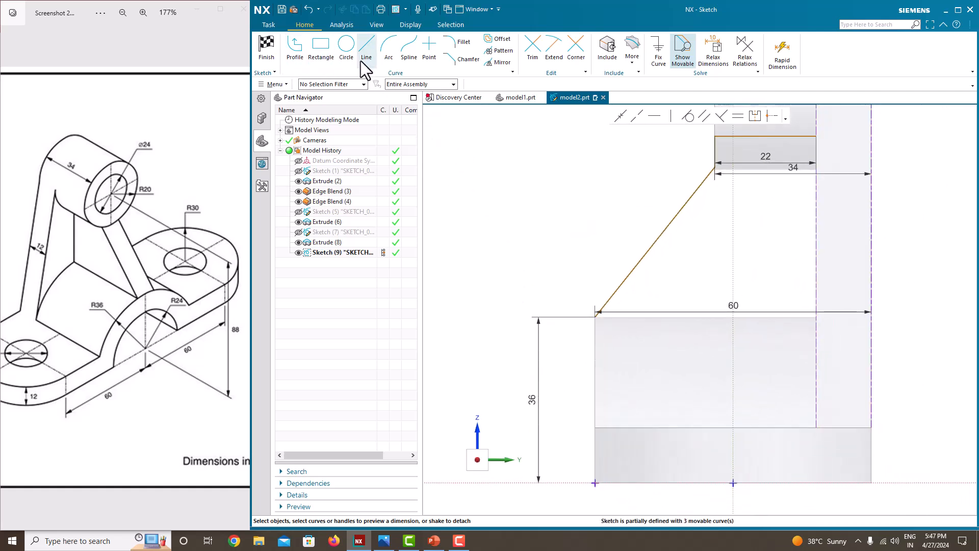
Step: Close the rib profile with lines down to the base, across to the upright, and up to the top corner
{"action": "left_click", "coordinate": [296, 48]}
{"action": "scroll", "coordinate": [580, 328], "scroll_direction": "up", "scroll_amount": 3}
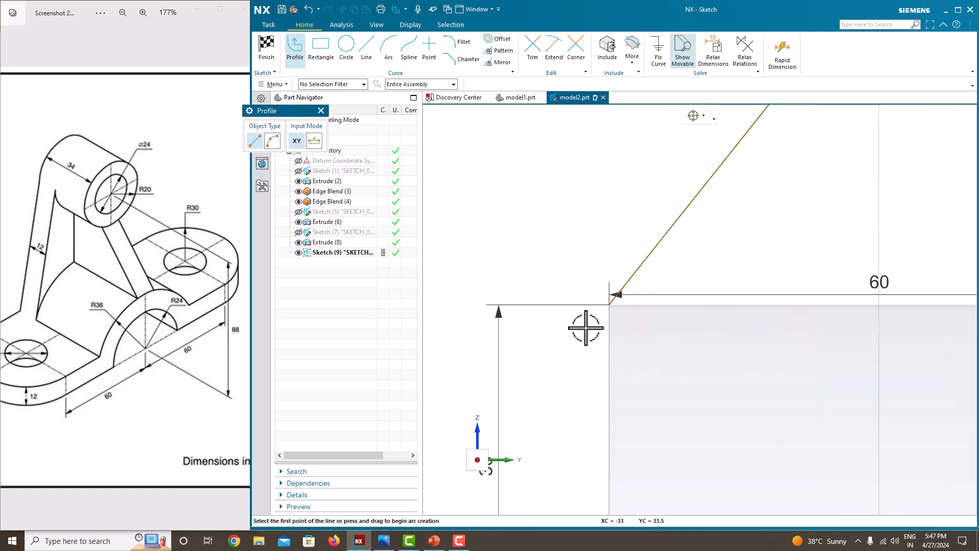
{"action": "left_click", "coordinate": [609, 304]}
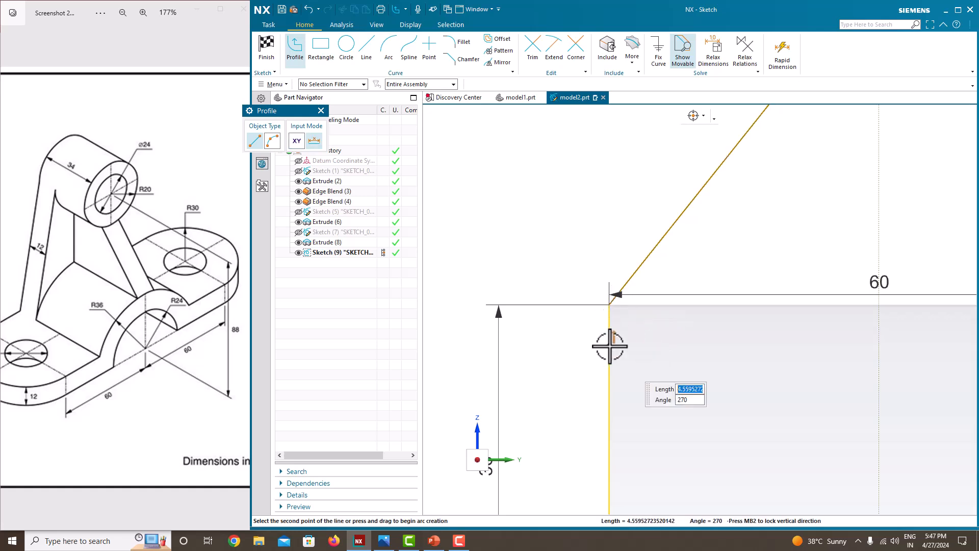
{"action": "left_click", "coordinate": [609, 350]}
{"action": "scroll", "coordinate": [761, 345], "scroll_direction": "down", "scroll_amount": 3}
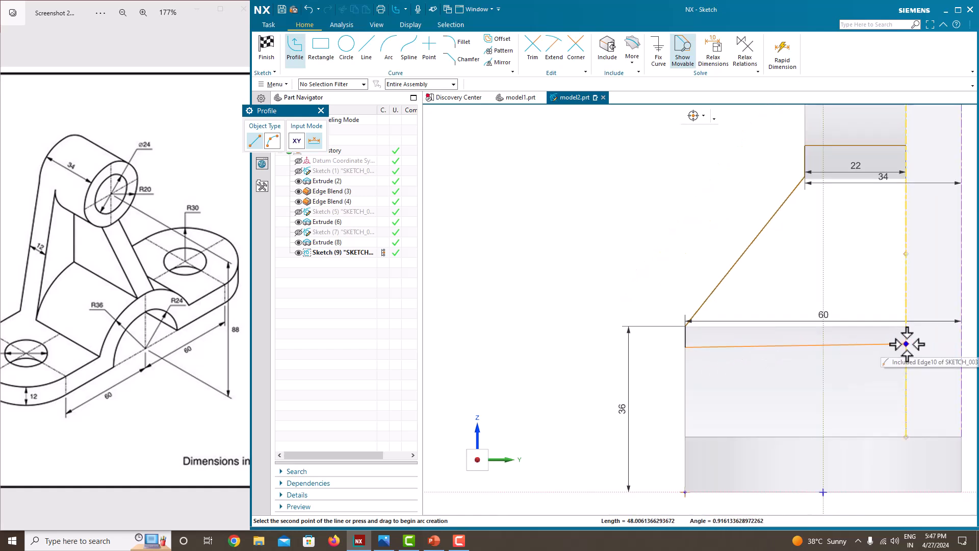
{"action": "left_click", "coordinate": [906, 344]}
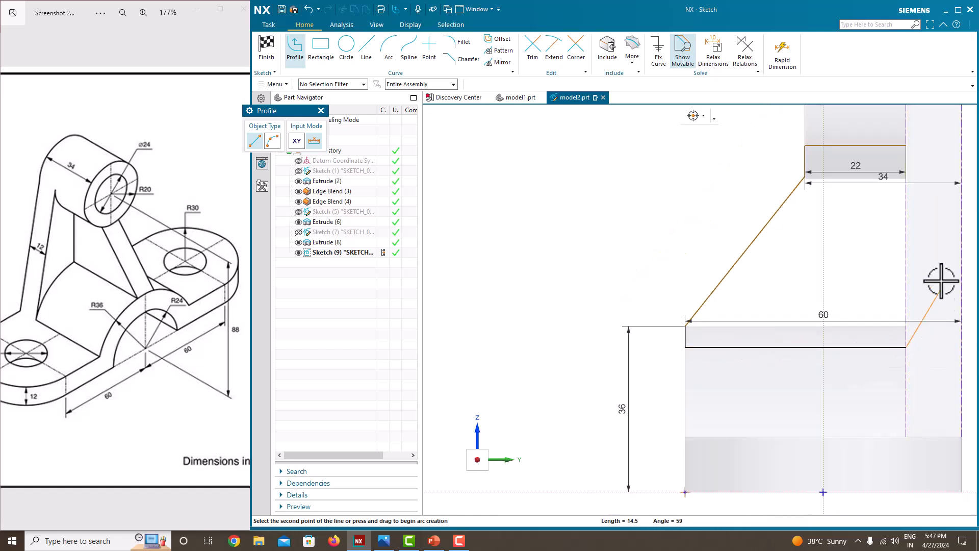
{"action": "left_click", "coordinate": [906, 147]}
{"action": "key", "text": "Escape"}
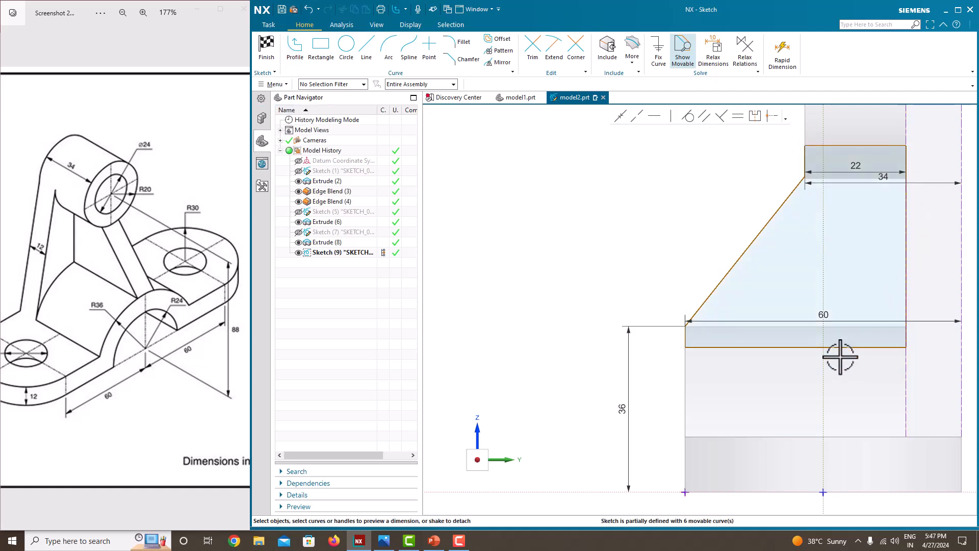
Step: Constrain the profile's bottom line horizontal and its right edge vertical
{"action": "left_click", "coordinate": [844, 347]}
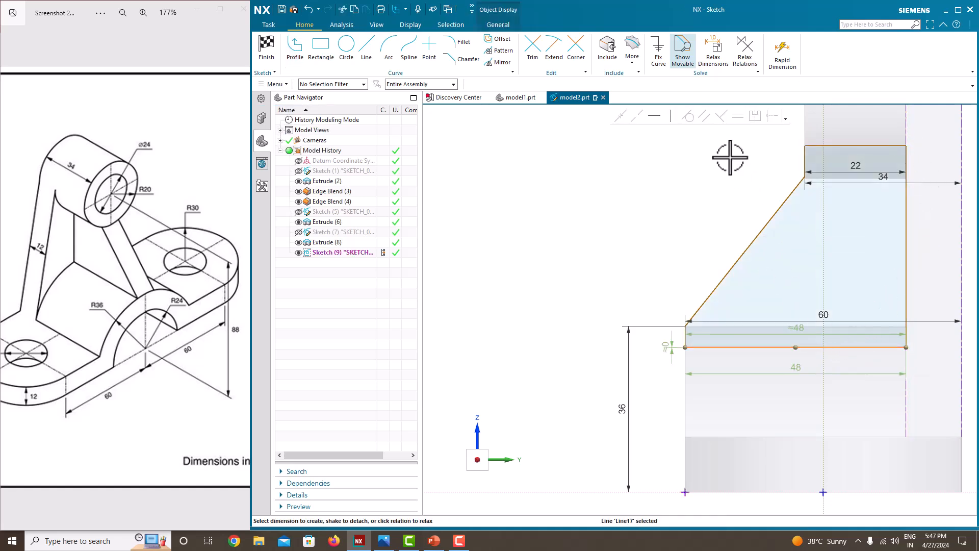
{"action": "left_click", "coordinate": [661, 118]}
{"action": "scroll", "coordinate": [642, 290], "scroll_direction": "down", "scroll_amount": 3}
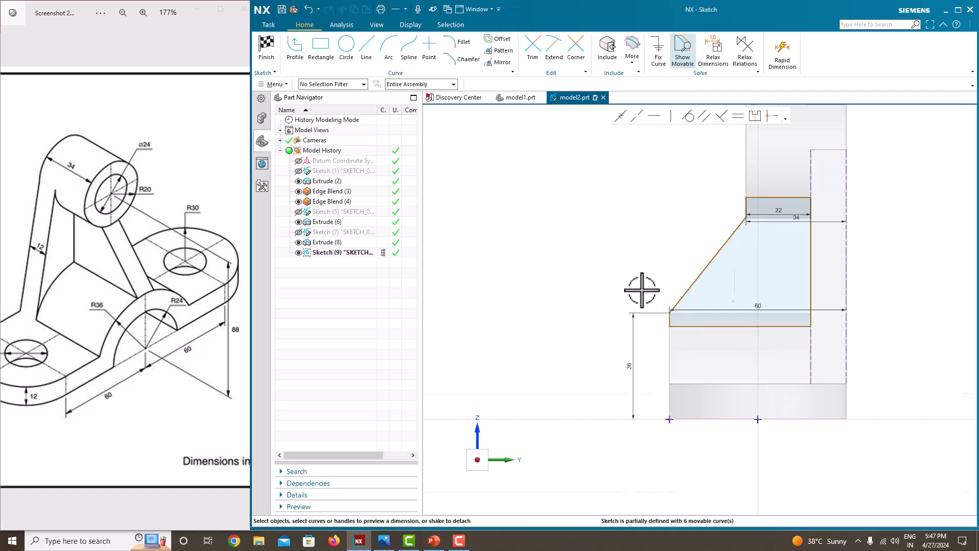
{"action": "scroll", "coordinate": [781, 281], "scroll_direction": "up", "scroll_amount": 2}
{"action": "left_click", "coordinate": [776, 271]}
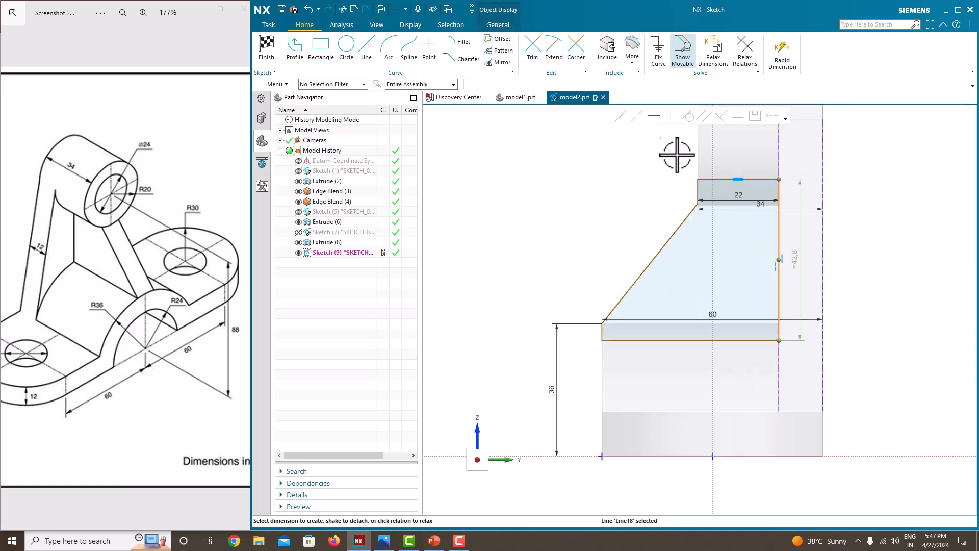
{"action": "left_click", "coordinate": [664, 118]}
{"action": "scroll", "coordinate": [769, 337], "scroll_direction": "up", "scroll_amount": 1}
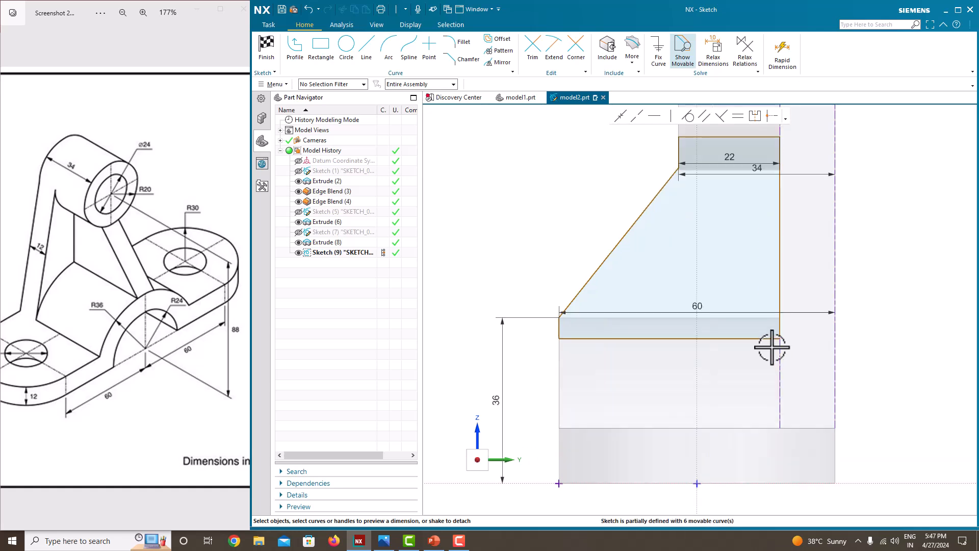
Step: Set the bottom edge length to 48 and the right edge height to 44
{"action": "left_click", "coordinate": [707, 338]}
{"action": "left_click", "coordinate": [668, 363]}
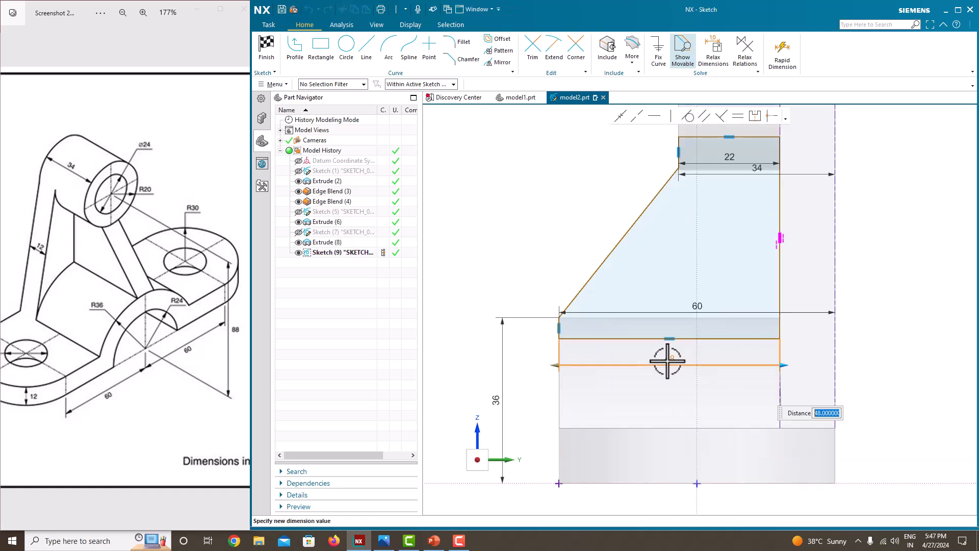
{"action": "key", "text": "Return"}
{"action": "left_click", "coordinate": [780, 275]}
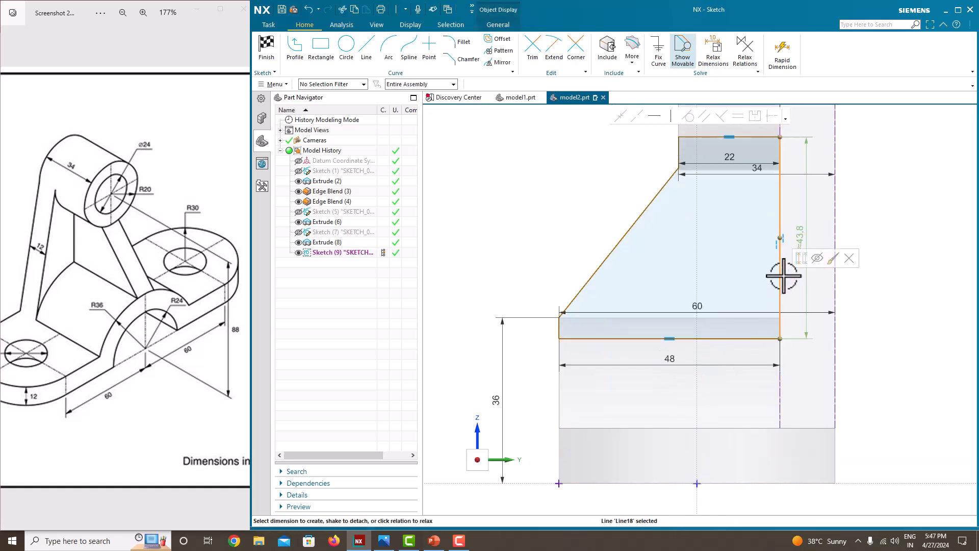
{"action": "left_click", "coordinate": [804, 235]}
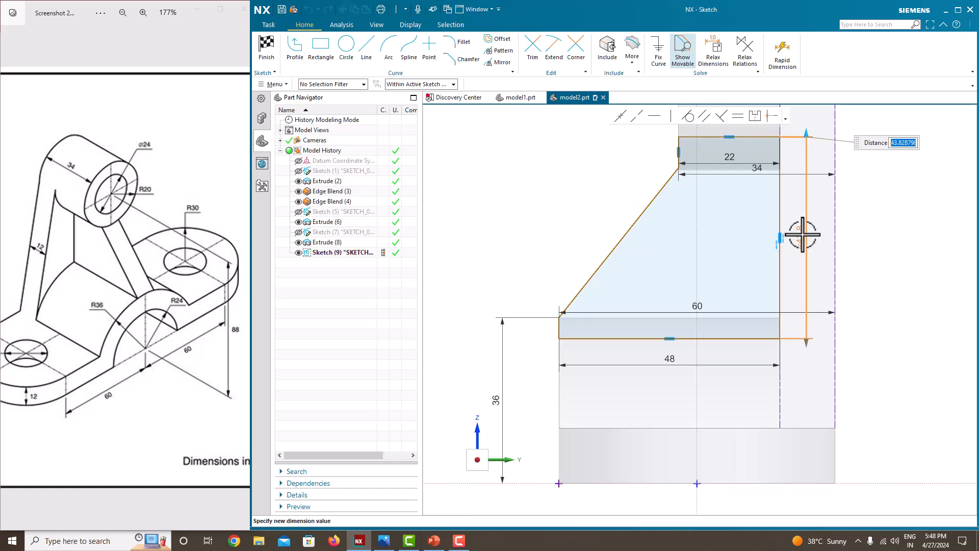
{"action": "key", "text": "Return"}
{"action": "mouse_move", "coordinate": [721, 209]}
{"action": "middle_mouse_down"}
{"action": "mouse_move", "coordinate": [754, 227]}
{"action": "mouse_move", "coordinate": [718, 220]}
{"action": "middle_mouse_up"}
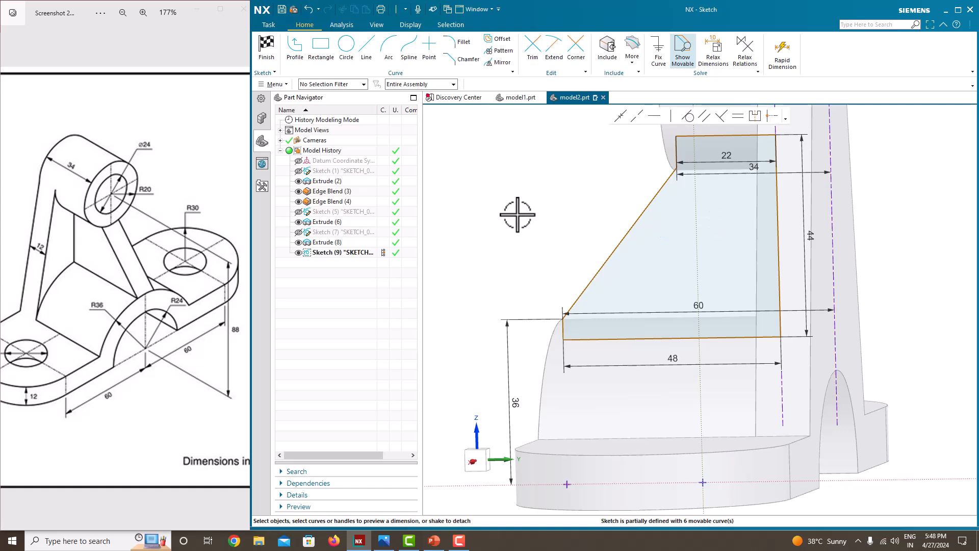
{"action": "scroll", "coordinate": [518, 212], "scroll_direction": "down", "scroll_amount": 2}
{"action": "scroll", "coordinate": [525, 270], "scroll_direction": "up", "scroll_amount": 6}
{"action": "scroll", "coordinate": [524, 207], "scroll_direction": "down", "scroll_amount": 3}
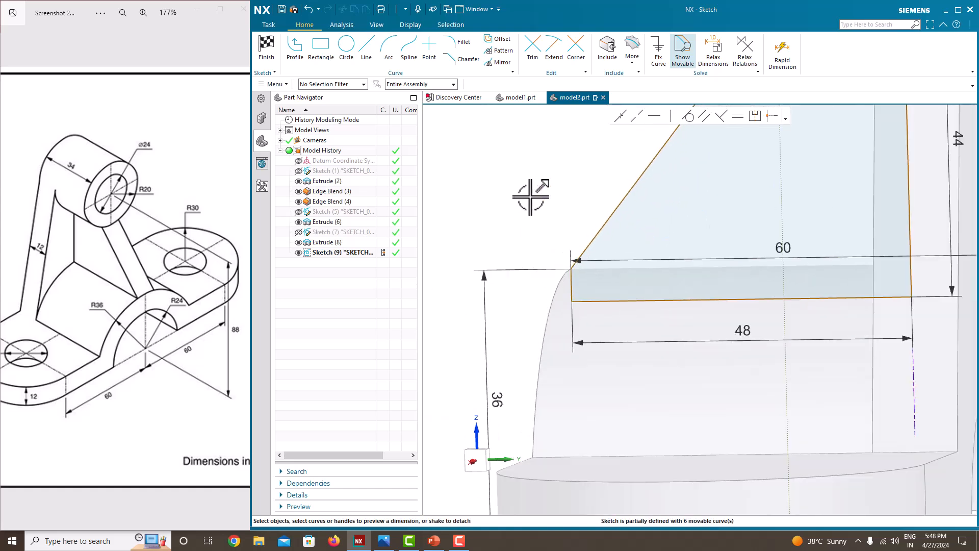
{"action": "right_click", "coordinate": [537, 189]}
Step: Finish the rib sketch and extrude its six curves normal to the sketch face
{"action": "left_click", "coordinate": [540, 201]}
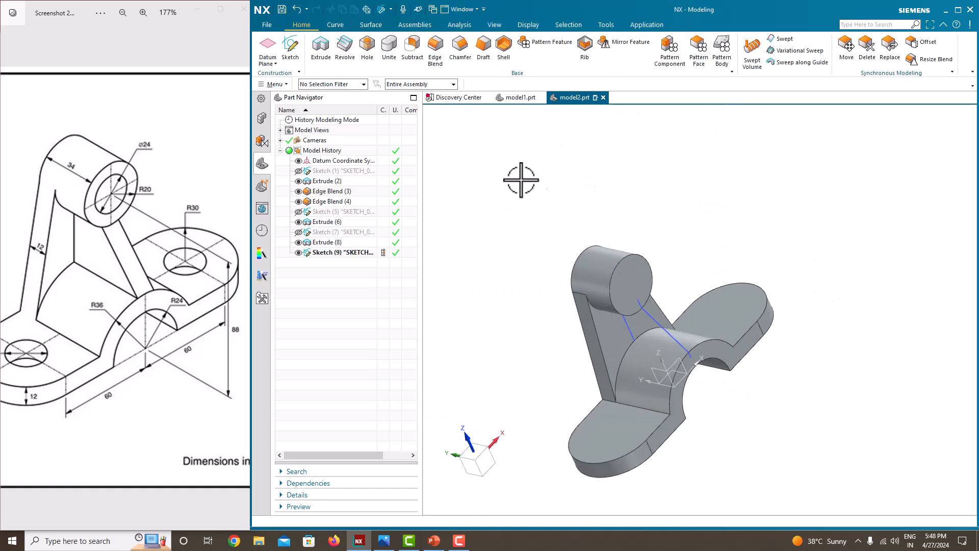
{"action": "left_click", "coordinate": [321, 51]}
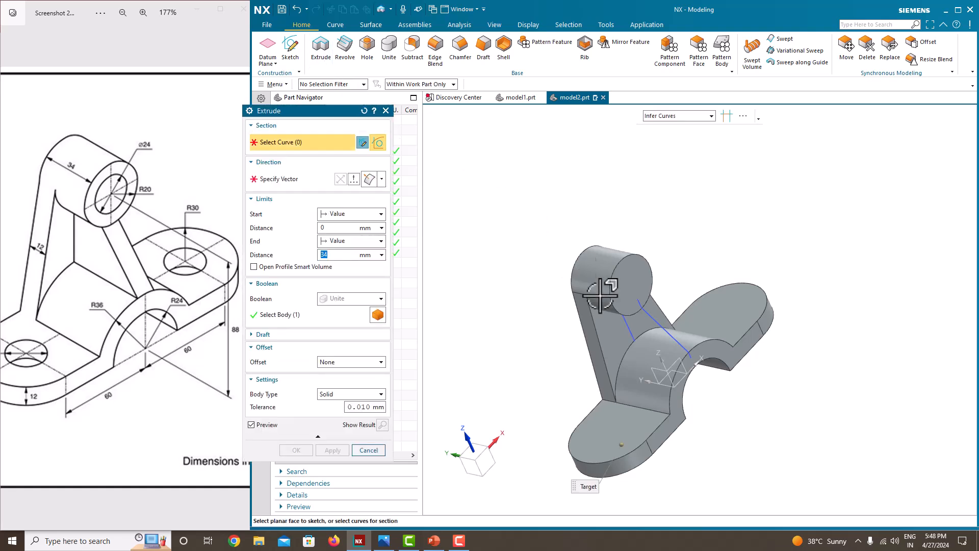
{"action": "left_click", "coordinate": [643, 306]}
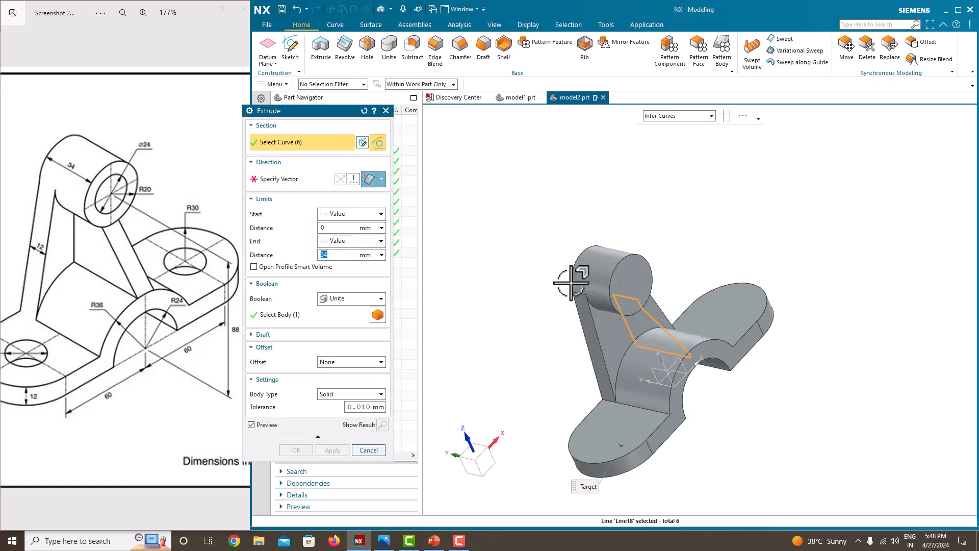
{"action": "left_click", "coordinate": [382, 179]}
{"action": "left_click", "coordinate": [374, 256]}
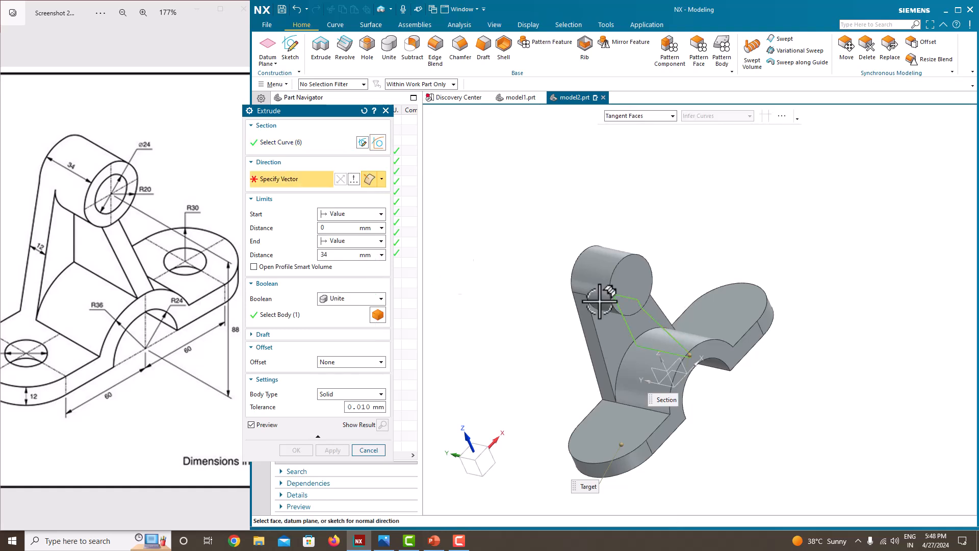
{"action": "left_click", "coordinate": [662, 322]}
{"action": "middle_click_drag", "start_coordinate": [673, 265], "coordinate": [645, 288]}
Step: Set the rib extrusion to Symmetric Value 12 mm and create it, uniting with the bracket
{"action": "left_click", "coordinate": [347, 242]}
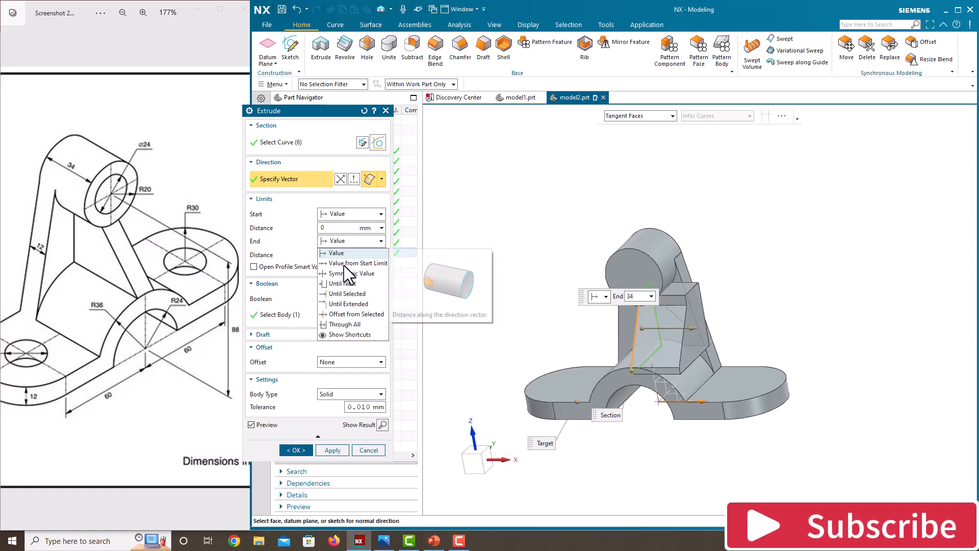
{"action": "left_click", "coordinate": [345, 274]}
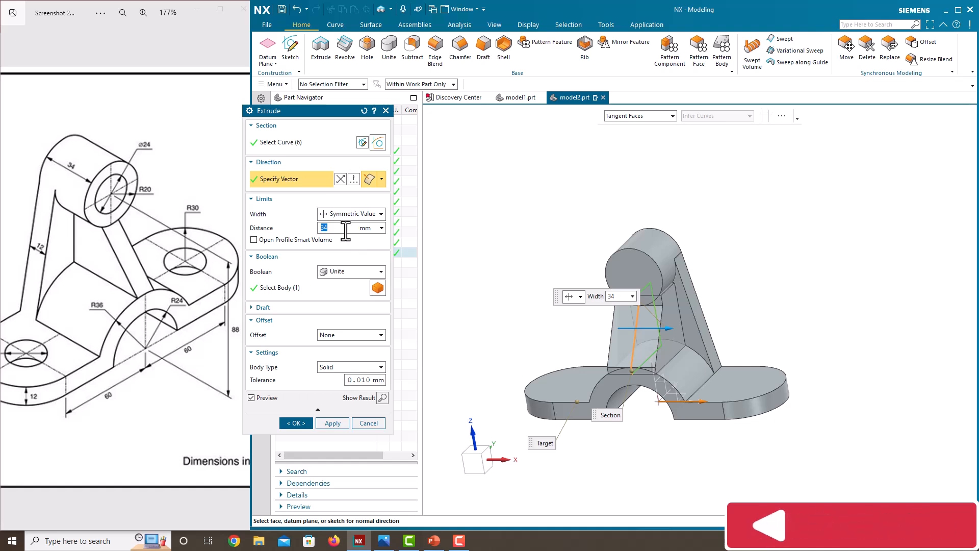
{"action": "type", "text": "12"}
{"action": "key", "text": "Return"}
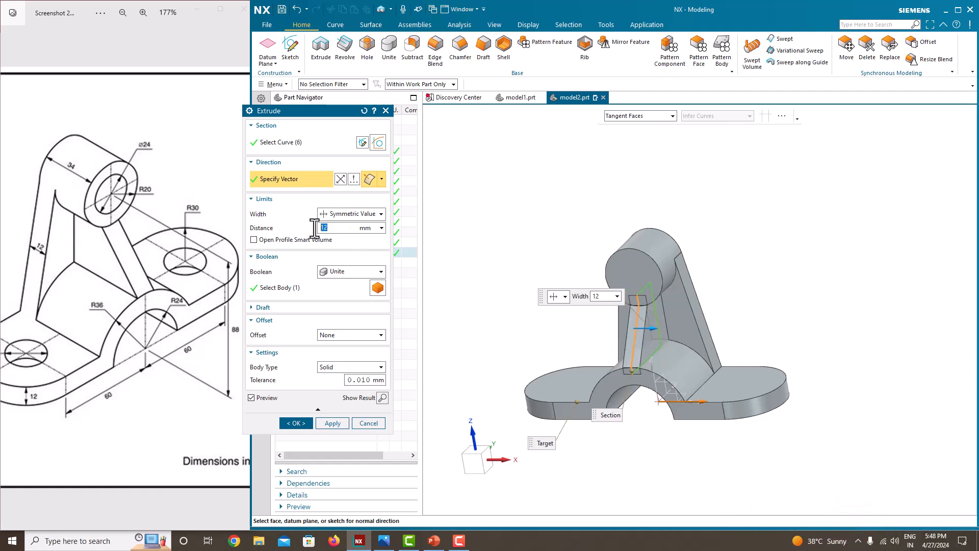
{"action": "left_click", "coordinate": [307, 424]}
{"action": "middle_click_drag", "start_coordinate": [586, 329], "coordinate": [631, 339]}
{"action": "scroll", "coordinate": [695, 367], "scroll_direction": "up", "scroll_amount": 5}
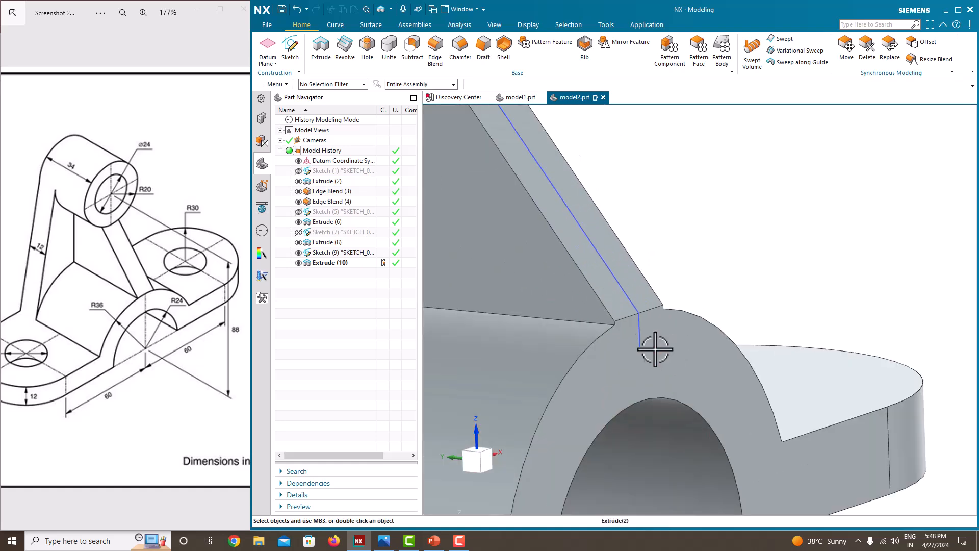
Step: Hide Sketch (9) and orbit around the part to inspect the 12 mm rib and arch
{"action": "middle_click_drag", "start_coordinate": [521, 190], "coordinate": [518, 210]}
{"action": "mouse_move", "coordinate": [706, 298]}
{"action": "middle_mouse_down"}
{"action": "mouse_move", "coordinate": [618, 236]}
{"action": "mouse_move", "coordinate": [638, 299]}
{"action": "mouse_move", "coordinate": [619, 249]}
{"action": "mouse_move", "coordinate": [628, 262]}
{"action": "mouse_move", "coordinate": [636, 246]}
{"action": "middle_mouse_up"}
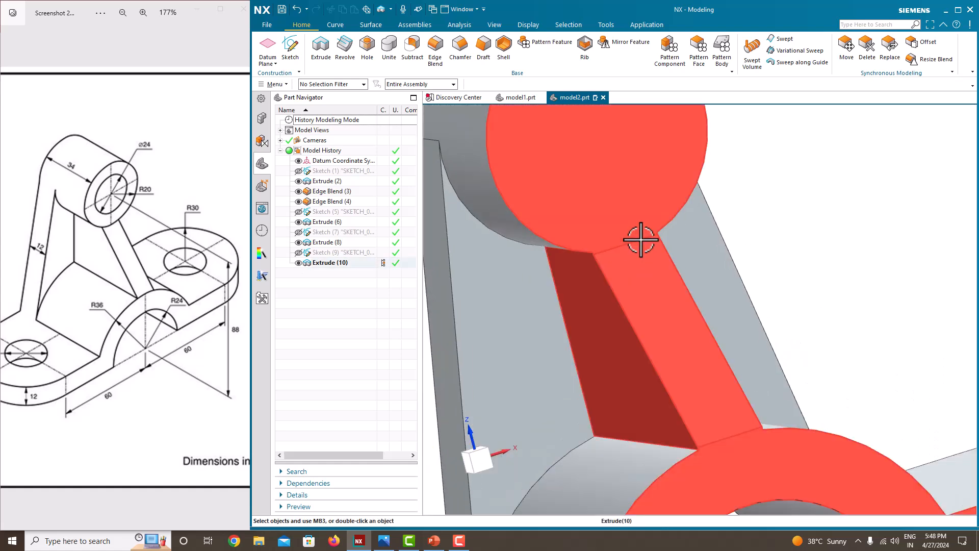
{"action": "scroll", "coordinate": [618, 260], "scroll_direction": "down", "scroll_amount": 5}
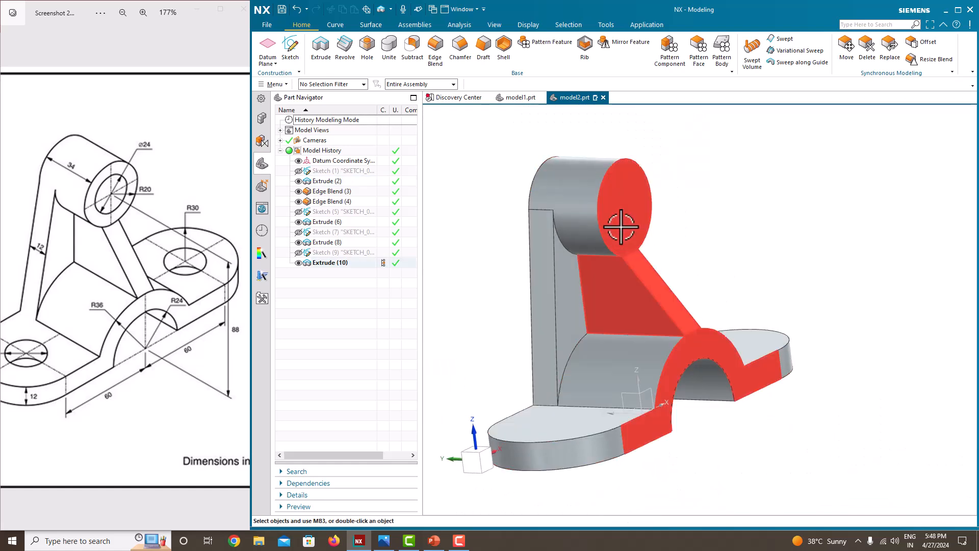
{"action": "middle_click_drag", "start_coordinate": [754, 267], "coordinate": [719, 270]}
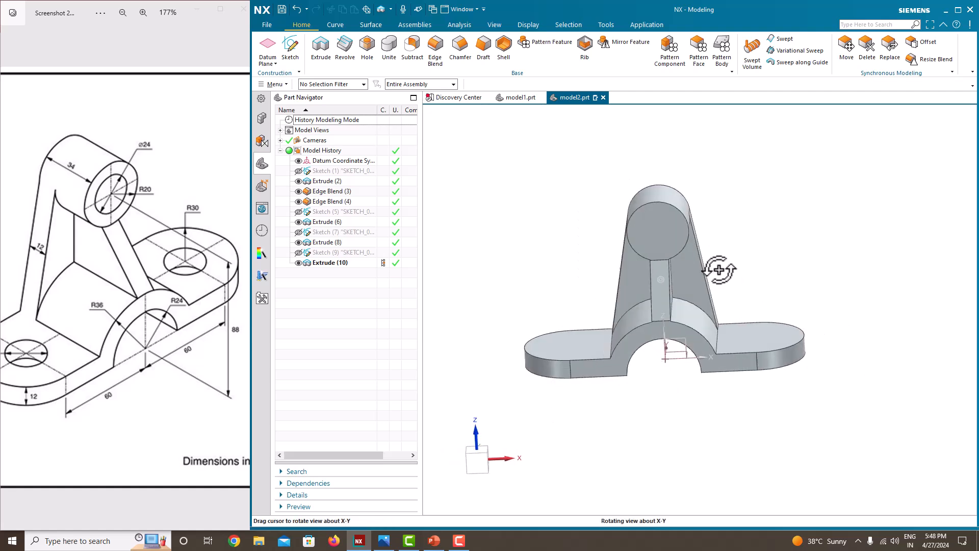
Step: Add a Ø24 hole at the boss top centre with depth limit Until Next
{"action": "left_click", "coordinate": [365, 58]}
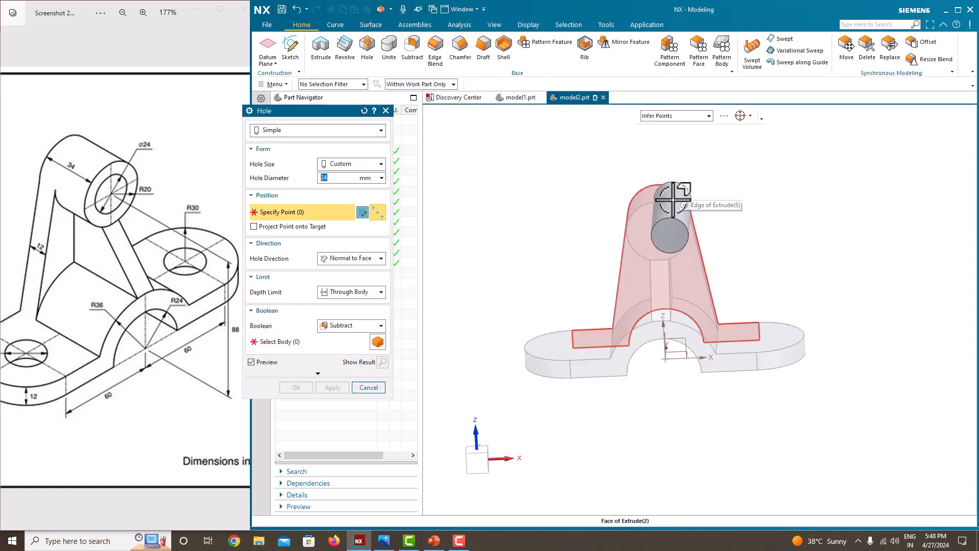
{"action": "left_click", "coordinate": [665, 203]}
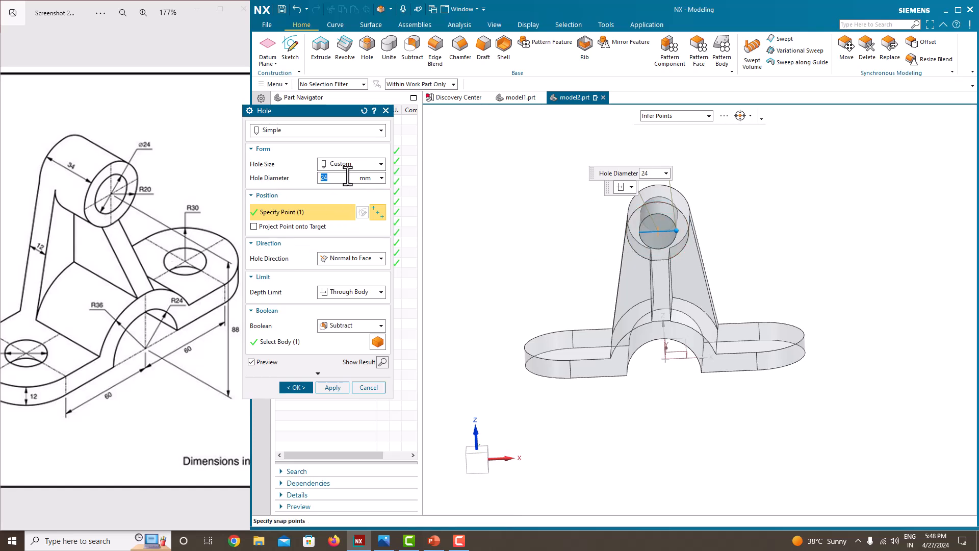
{"action": "left_click", "coordinate": [356, 293]}
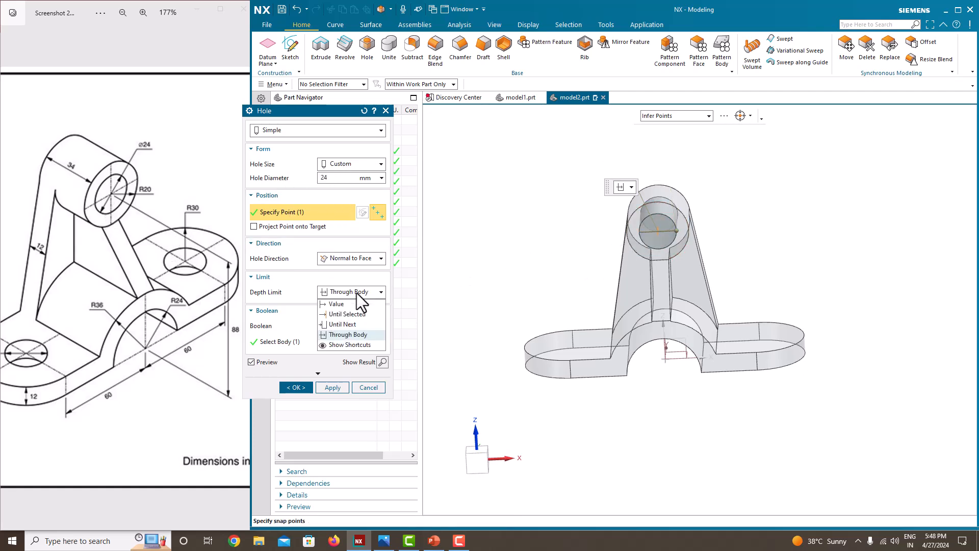
{"action": "left_click", "coordinate": [348, 326]}
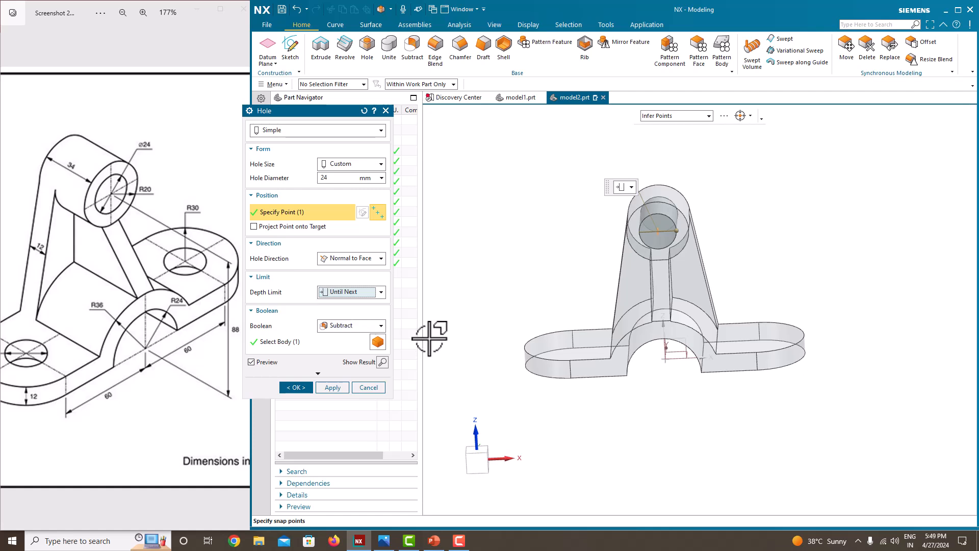
{"action": "left_click", "coordinate": [333, 387]}
Step: Place Ø24 holes at the left and right base lobe arc centres
{"action": "middle_click_drag", "start_coordinate": [558, 298], "coordinate": [564, 324]}
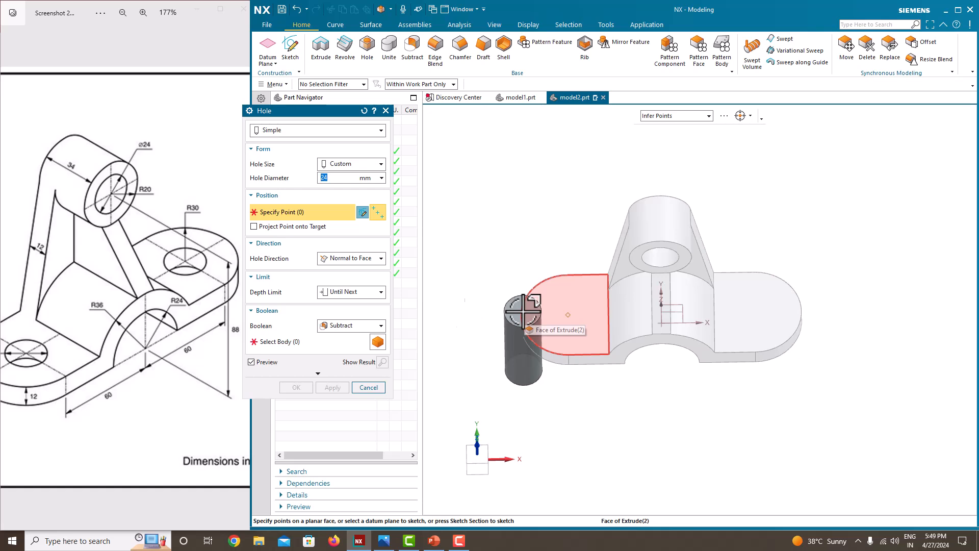
{"action": "mouse_move", "coordinate": [82, 372]}
{"action": "left_mouse_down"}
{"action": "mouse_move", "coordinate": [165, 373]}
{"action": "mouse_move", "coordinate": [84, 377]}
{"action": "left_mouse_up"}
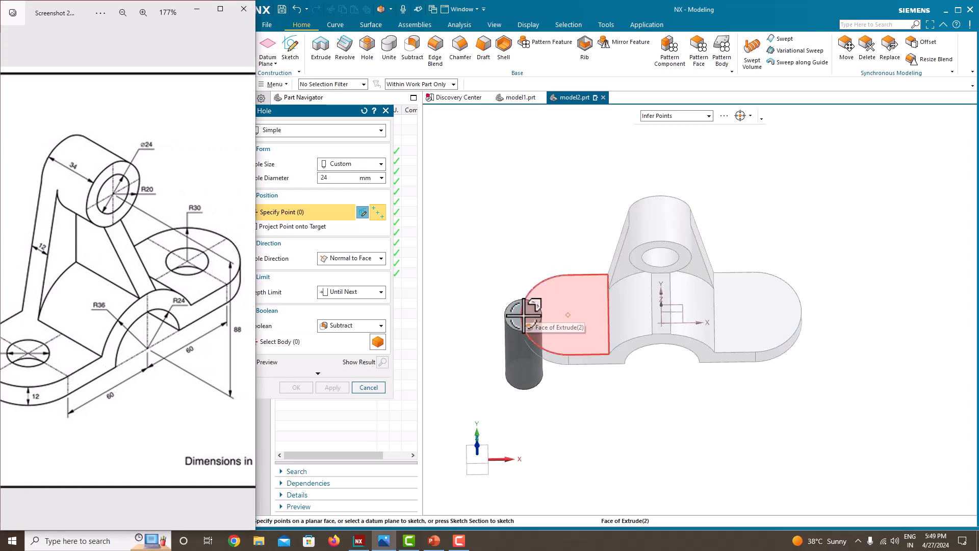
{"action": "left_click", "coordinate": [523, 316]}
{"action": "left_click", "coordinate": [802, 315]}
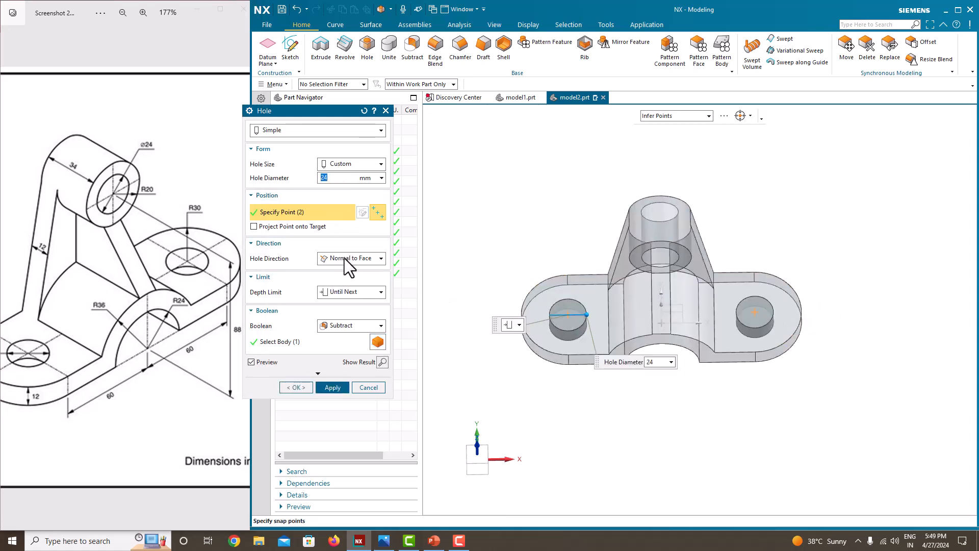
{"action": "left_click", "coordinate": [297, 385]}
{"action": "middle_click_drag", "start_coordinate": [510, 311], "coordinate": [547, 311]}
Step: Snap the finished bracket to the Isometric view via Orient View
{"action": "scroll", "coordinate": [159, 327], "scroll_direction": "down", "scroll_amount": 2}
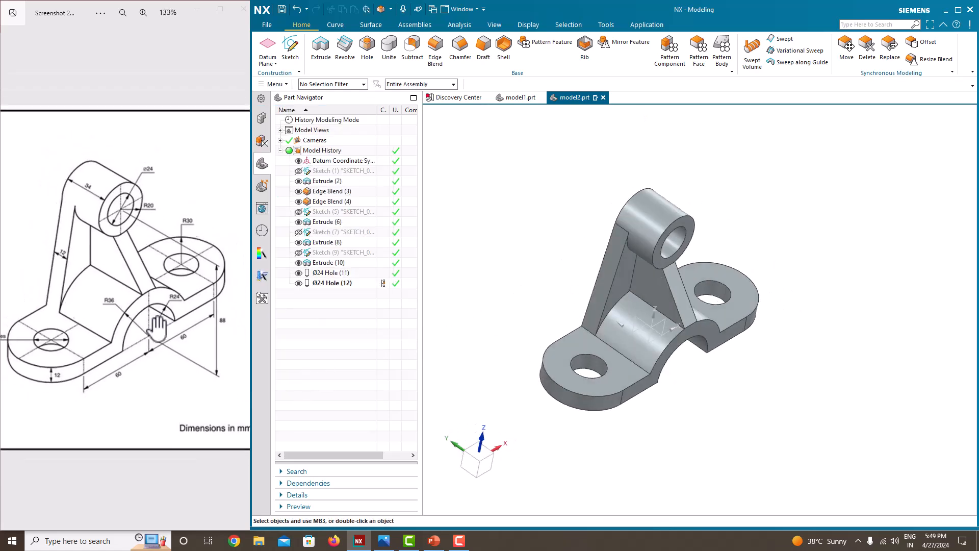
{"action": "middle_click_drag", "start_coordinate": [535, 345], "coordinate": [780, 192]}
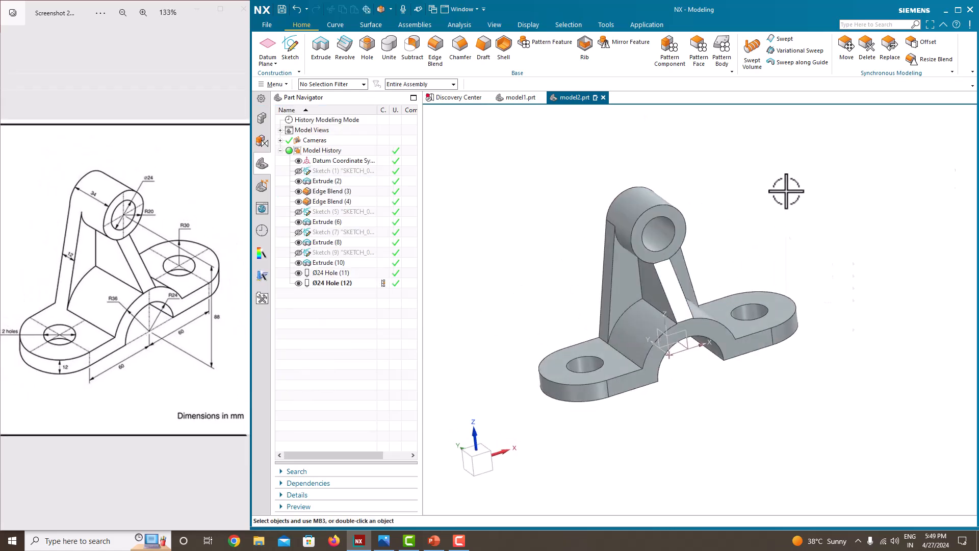
{"action": "right_click", "coordinate": [785, 193]}
{"action": "mouse_move", "coordinate": [822, 305]}
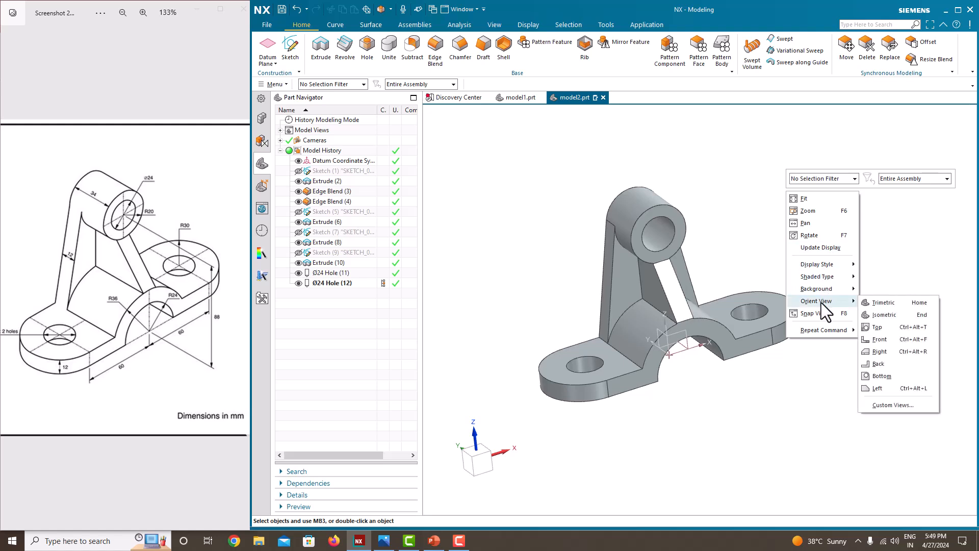
{"action": "left_click", "coordinate": [861, 313]}
{"action": "scroll", "coordinate": [595, 238], "scroll_direction": "down", "scroll_amount": 1}
{"action": "scroll", "coordinate": [591, 250], "scroll_direction": "up", "scroll_amount": 1}
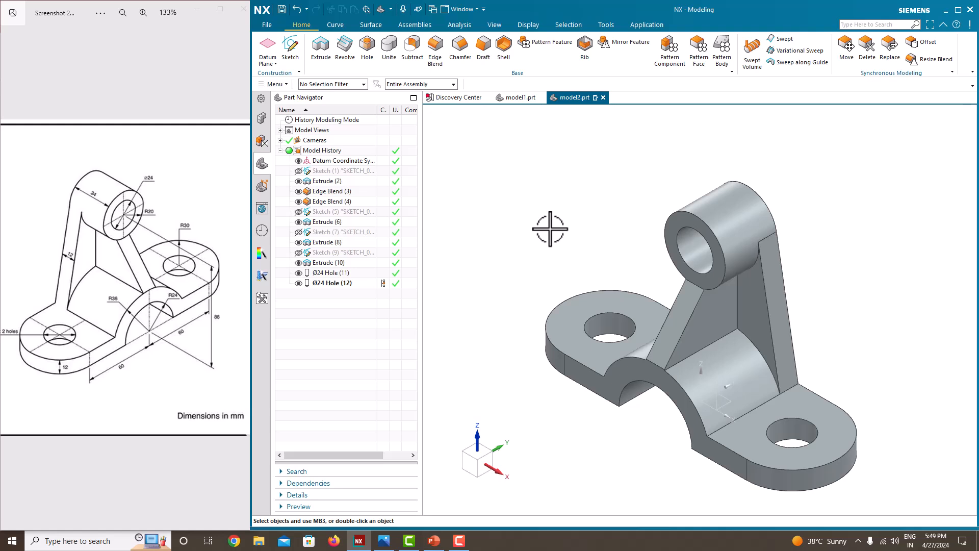